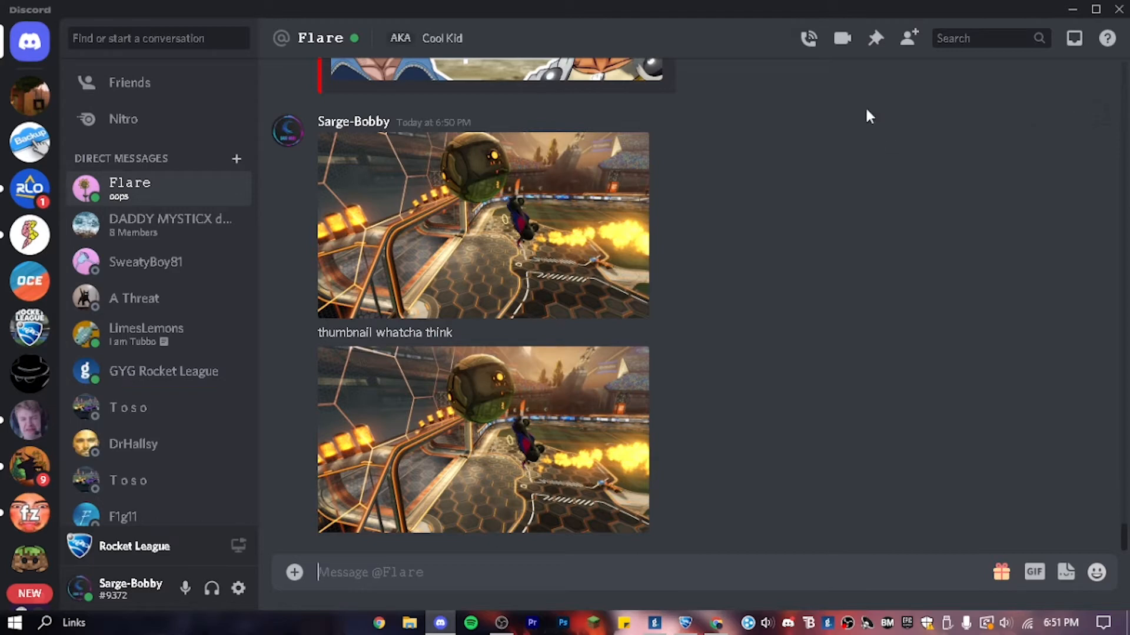
Step: Compare enlarged views of the two Rocket League screenshots posted in the chat
{"action": "left_click", "coordinate": [566, 470]}
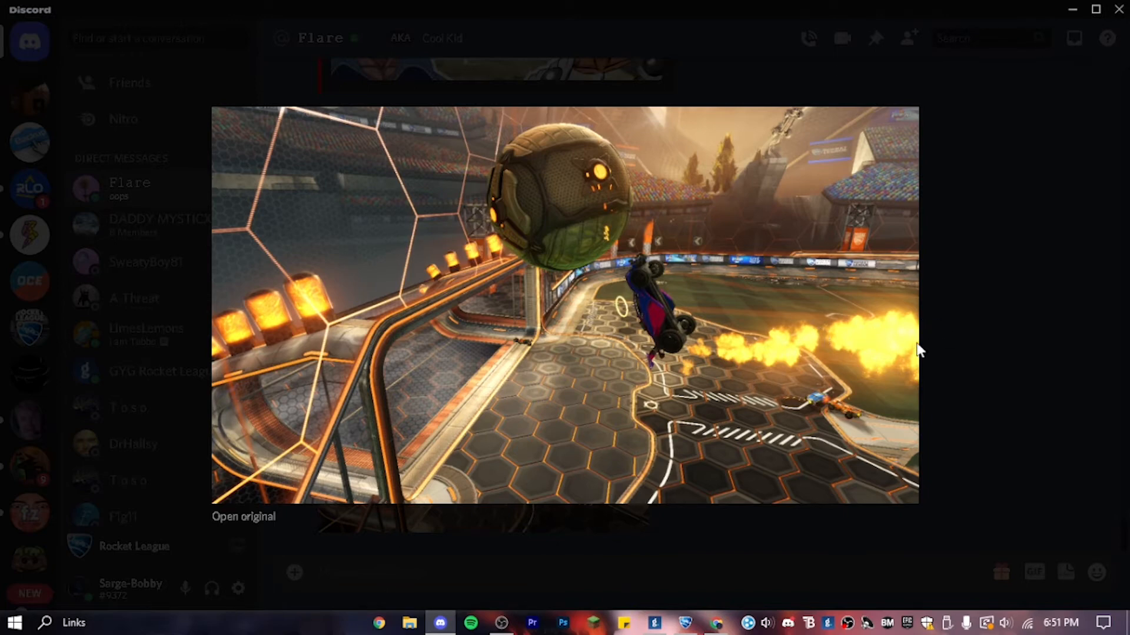
{"action": "left_click", "coordinate": [989, 372]}
{"action": "left_click", "coordinate": [570, 291]}
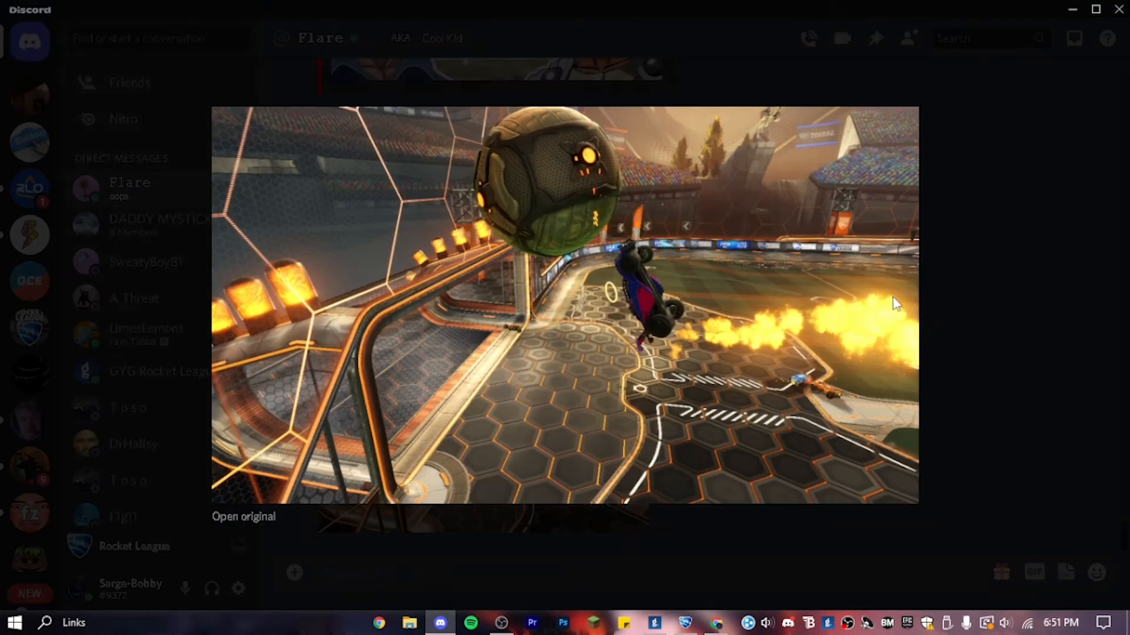
{"action": "left_click", "coordinate": [984, 302]}
{"action": "left_click", "coordinate": [628, 503]}
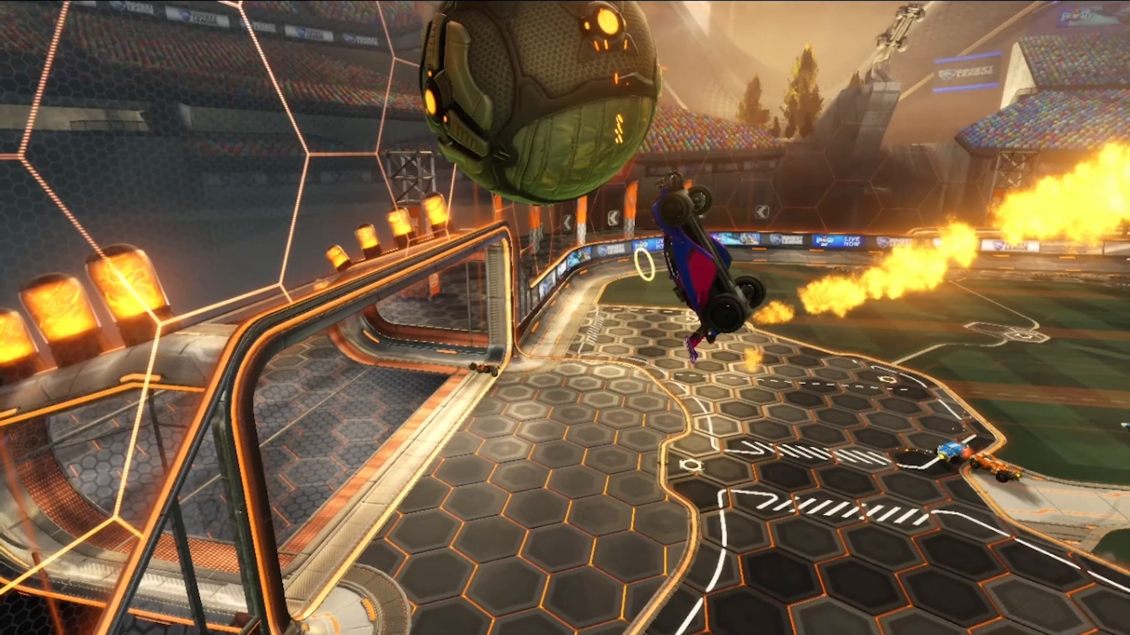
Step: Exit the paused Rocket League replay to the main menu
{"action": "key", "text": "Escape"}
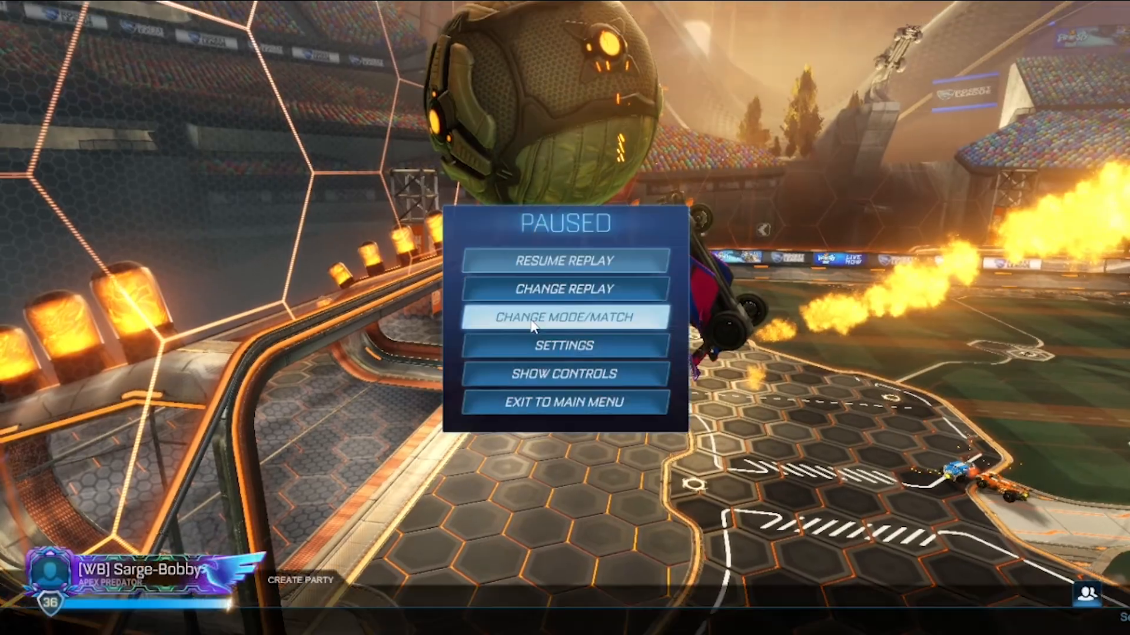
{"action": "left_click", "coordinate": [550, 401]}
{"action": "left_click", "coordinate": [539, 366]}
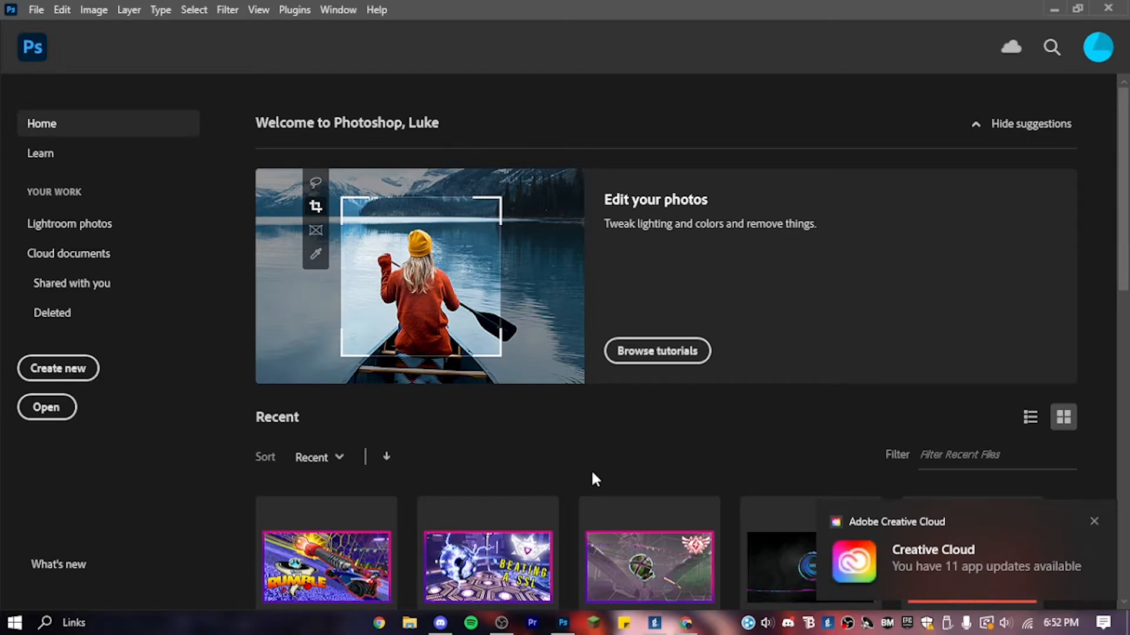
Step: Create a new 1280 x 720 px document at 72 ppi in Photoshop from the YouTube Thumbnail Preset
{"action": "scroll", "coordinate": [595, 477], "scroll_direction": "down", "scroll_amount": 3}
{"action": "scroll", "coordinate": [824, 406], "scroll_direction": "up", "scroll_amount": 2}
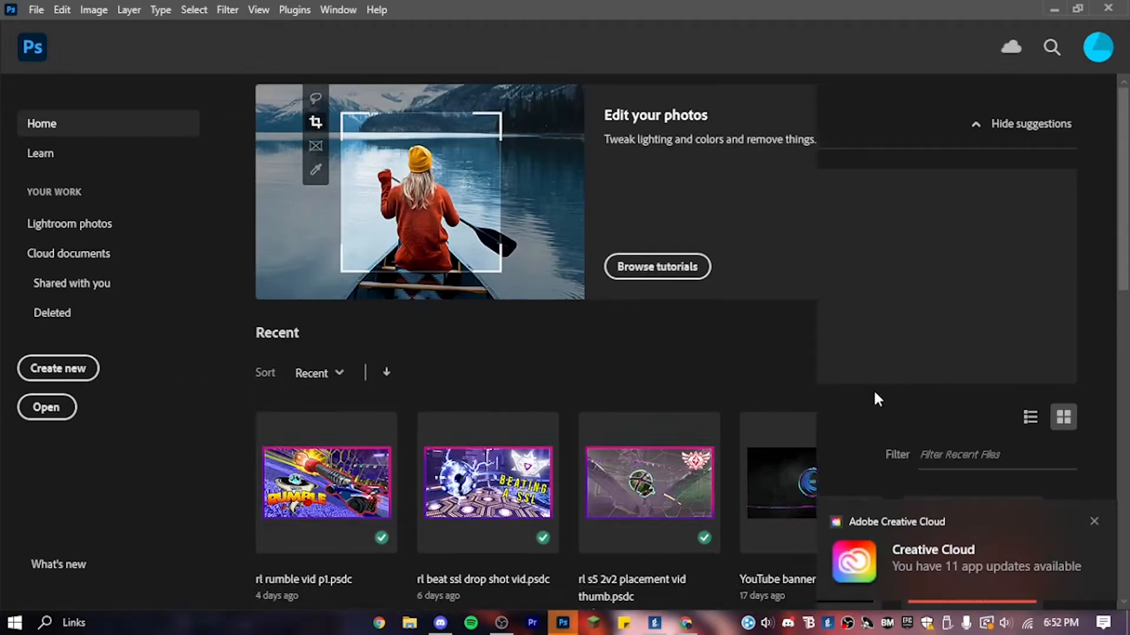
{"action": "scroll", "coordinate": [877, 400], "scroll_direction": "up", "scroll_amount": 2}
{"action": "left_click", "coordinate": [75, 375]}
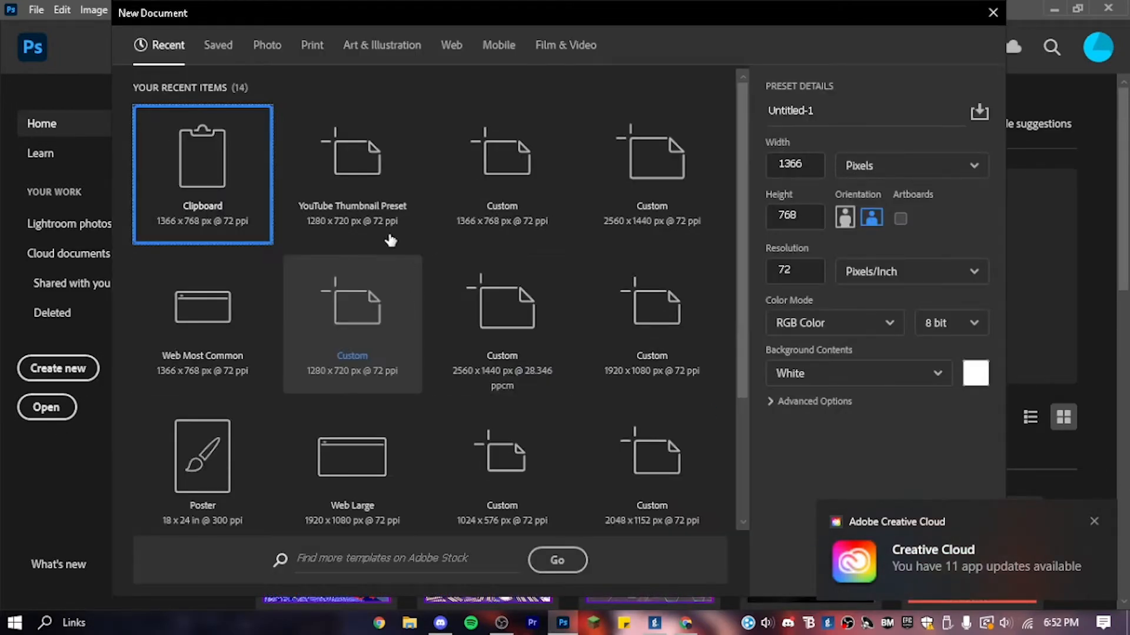
{"action": "left_click", "coordinate": [380, 177]}
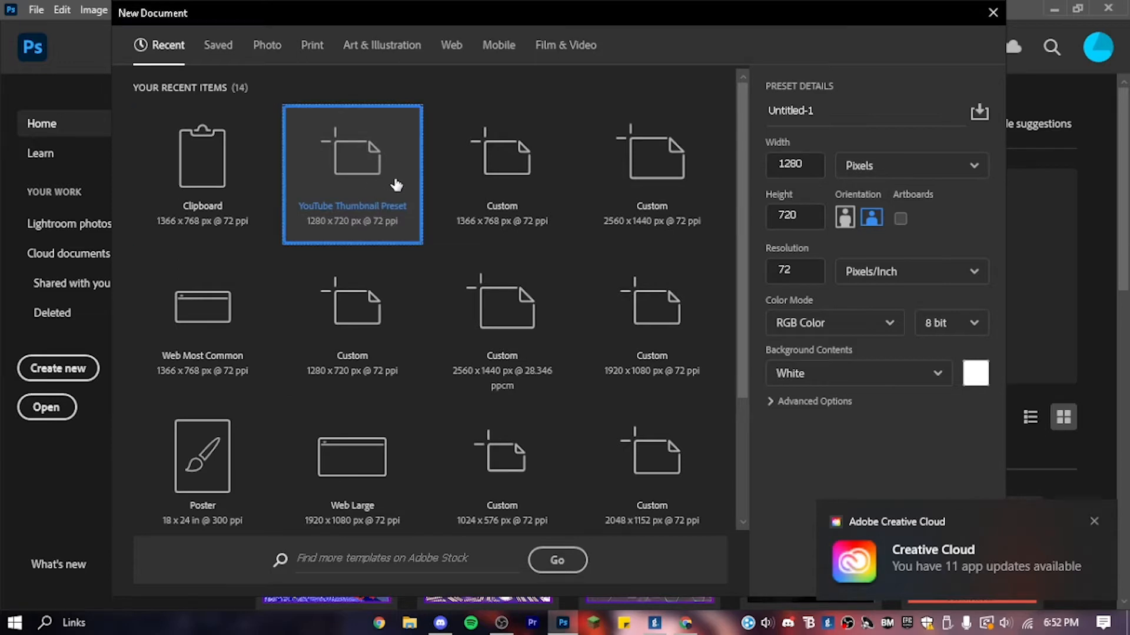
{"action": "left_click", "coordinate": [1094, 521]}
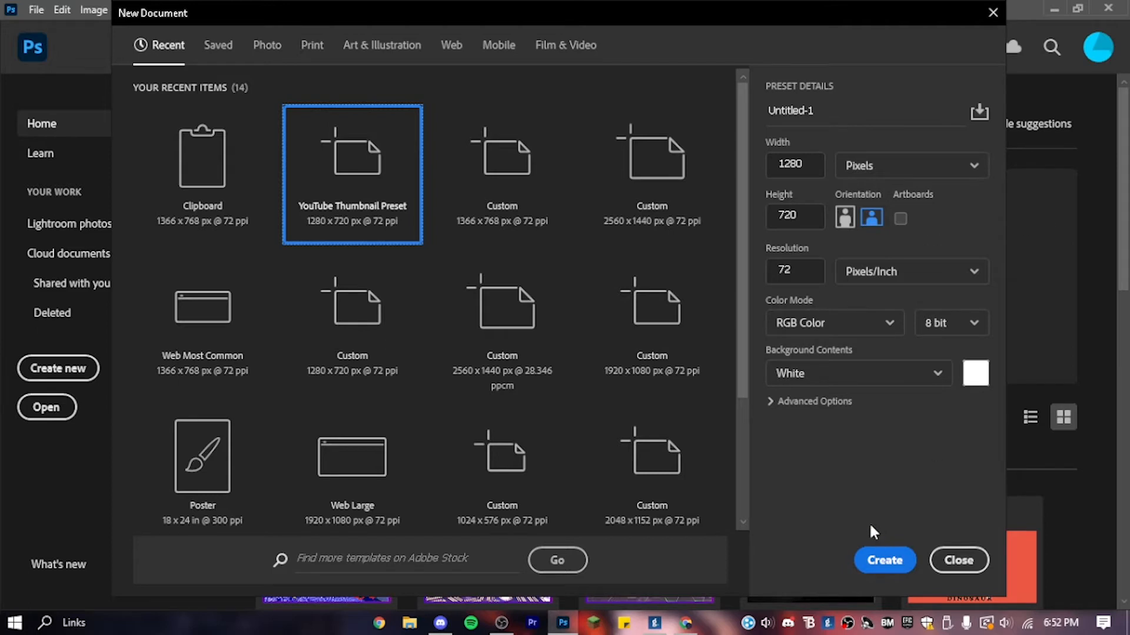
{"action": "left_click", "coordinate": [868, 553]}
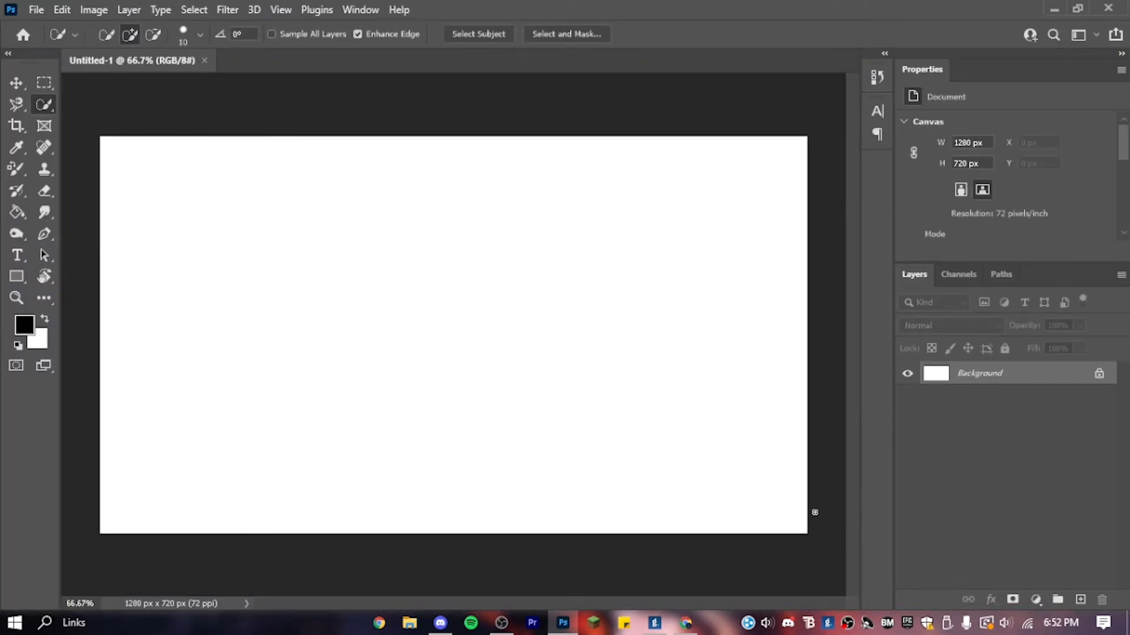
Step: Switch to Discord and save the second Rocket League screenshot to Downloads as "unknsrtjetdyki detktkrmown.png"
{"action": "left_click", "coordinate": [441, 623]}
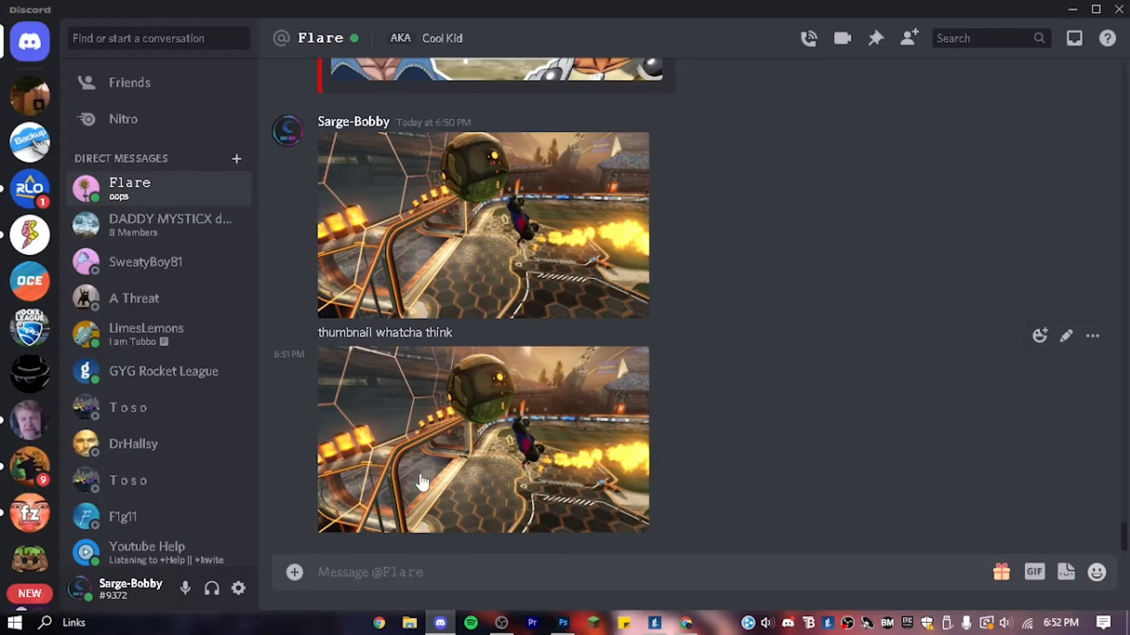
{"action": "right_click", "coordinate": [532, 410]}
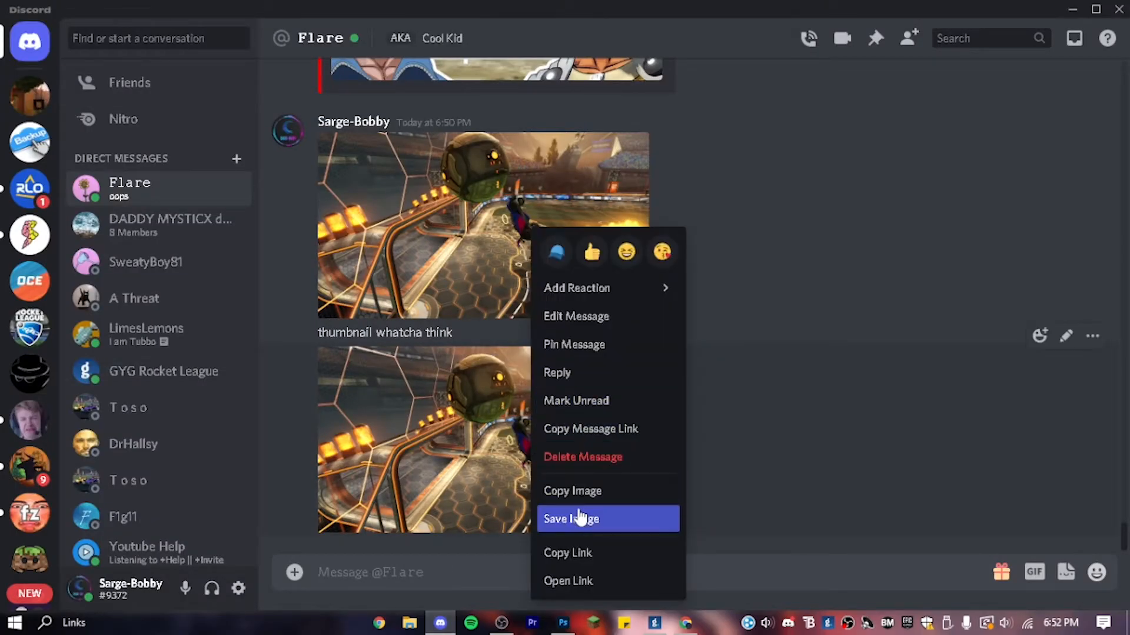
{"action": "left_click", "coordinate": [582, 491]}
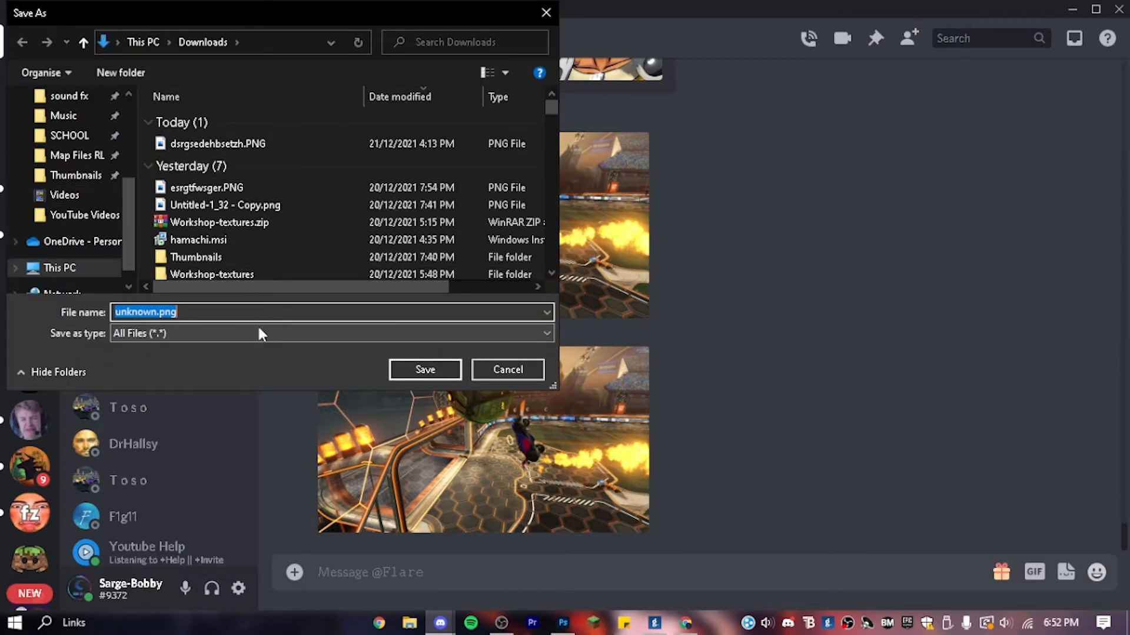
{"action": "left_click", "coordinate": [412, 365]}
{"action": "left_click", "coordinate": [613, 318]}
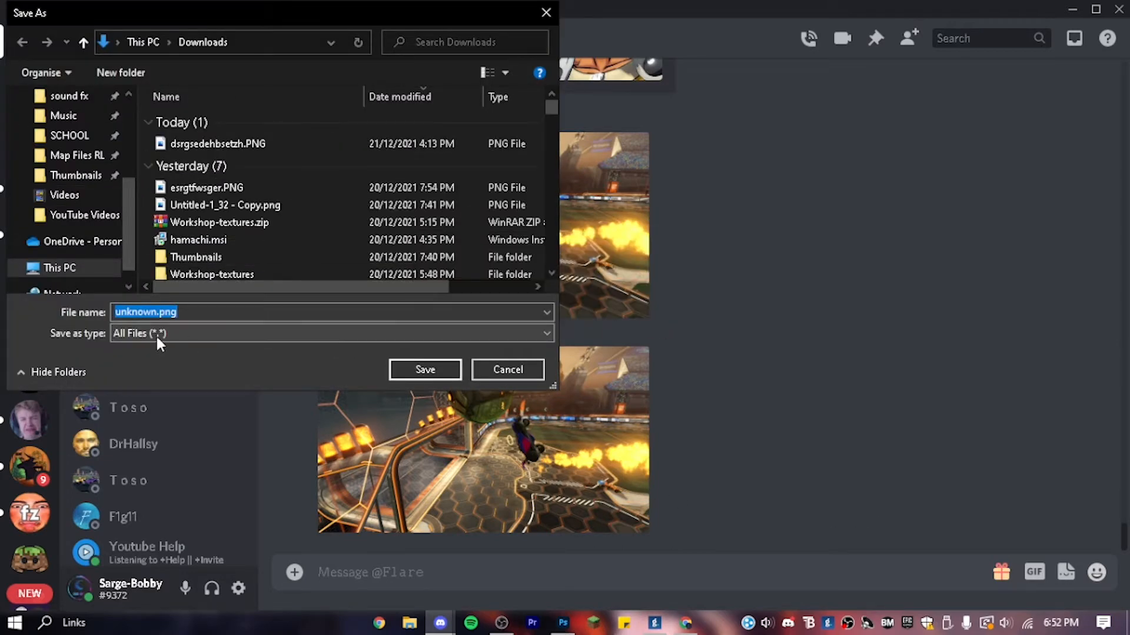
{"action": "left_click", "coordinate": [139, 312]}
{"action": "type", "text": "srtjetdyki detktkrm"}
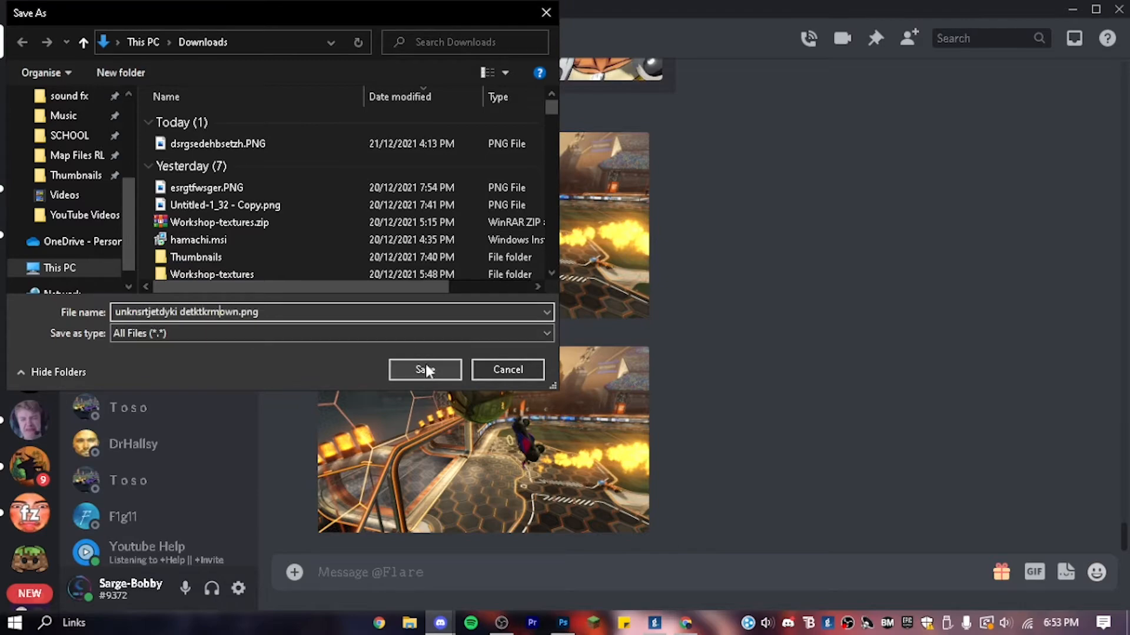
{"action": "left_click", "coordinate": [425, 370]}
Step: Place "unknsrtjetdyki detktkrmown.png" from Downloads onto the blank Photoshop canvas and hide the Background layer
{"action": "left_click", "coordinate": [563, 623]}
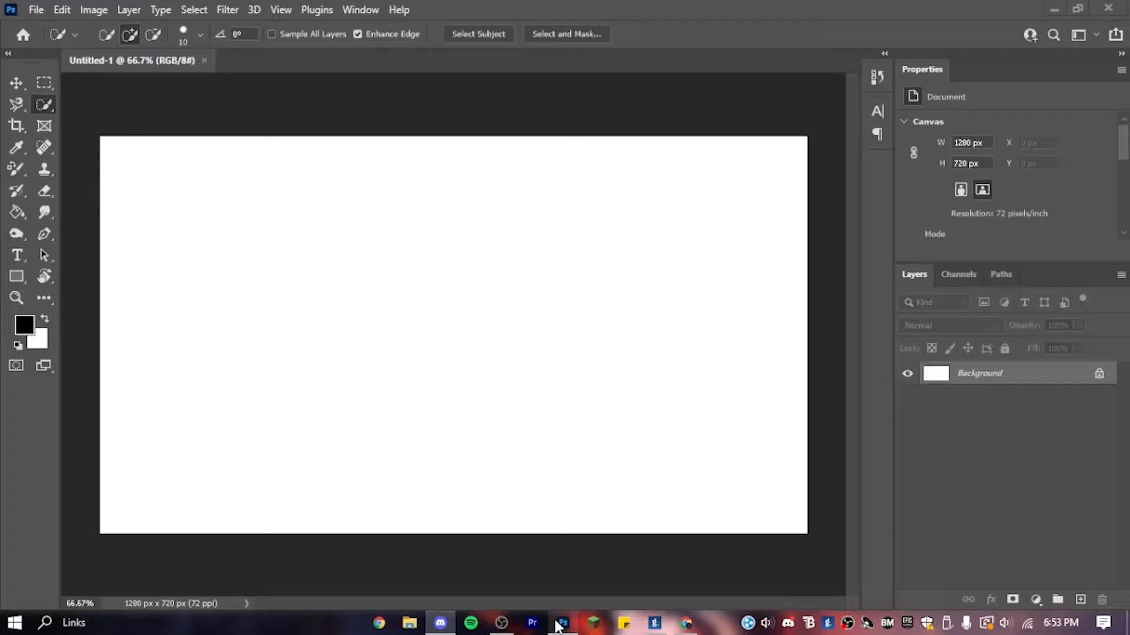
{"action": "left_click", "coordinate": [410, 623]}
{"action": "left_click", "coordinate": [67, 232]}
{"action": "left_click", "coordinate": [285, 246]}
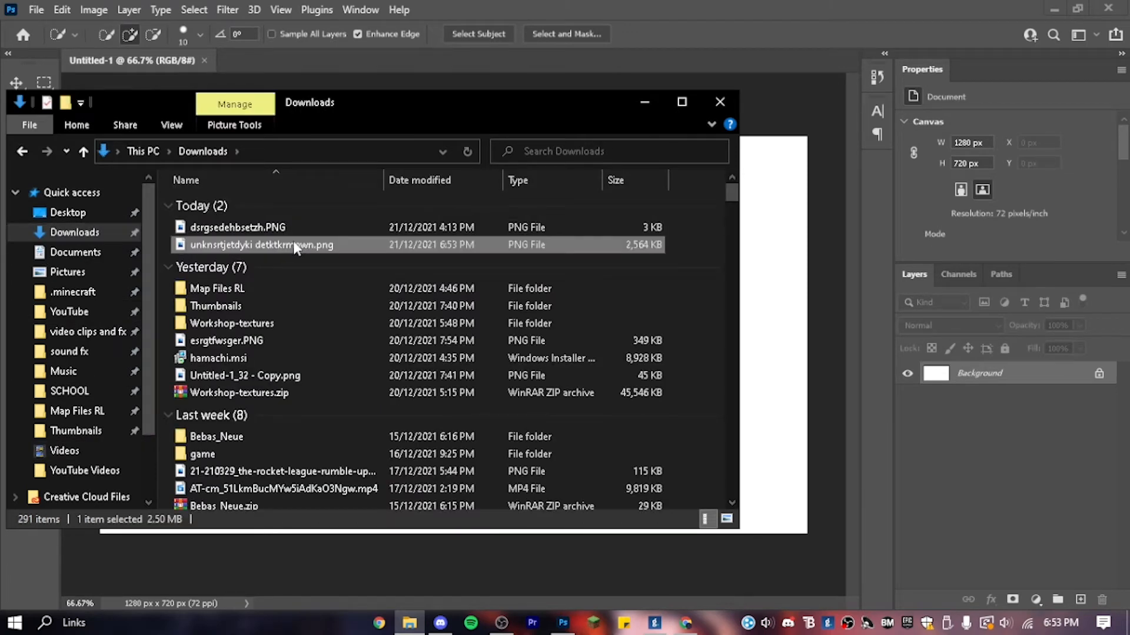
{"action": "left_click_drag", "start_coordinate": [386, 108], "coordinate": [995, 141]}
{"action": "left_click_drag", "start_coordinate": [875, 276], "coordinate": [323, 267]}
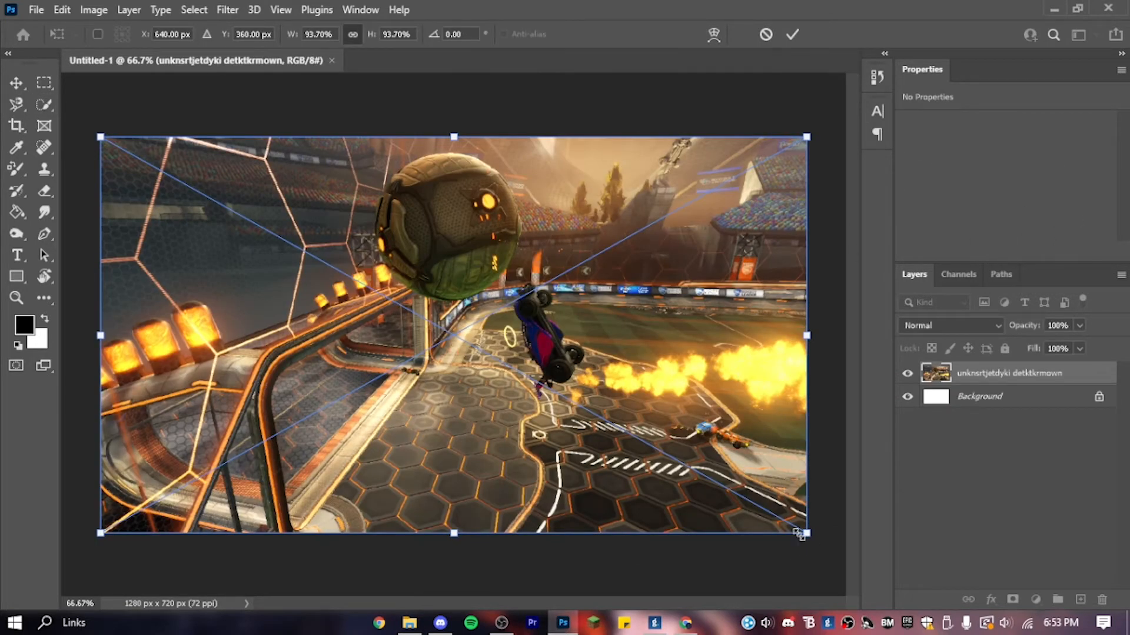
{"action": "key", "text": "Return"}
{"action": "left_click", "coordinate": [907, 396]}
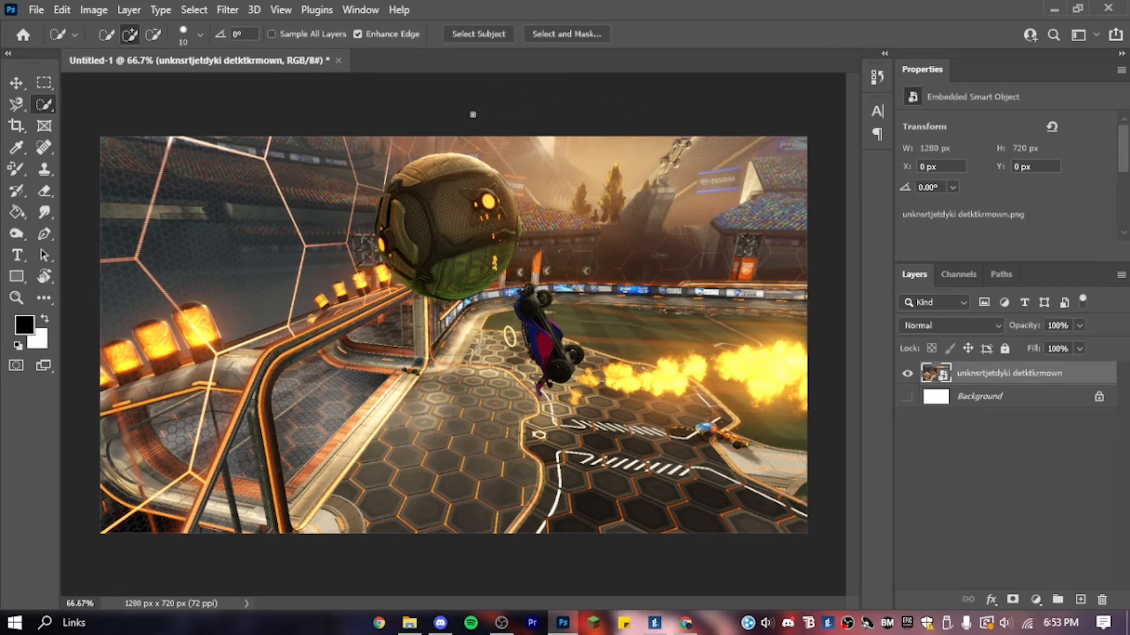
Step: Try Select Subject on the screenshot layer and clear the selection
{"action": "left_click", "coordinate": [466, 33]}
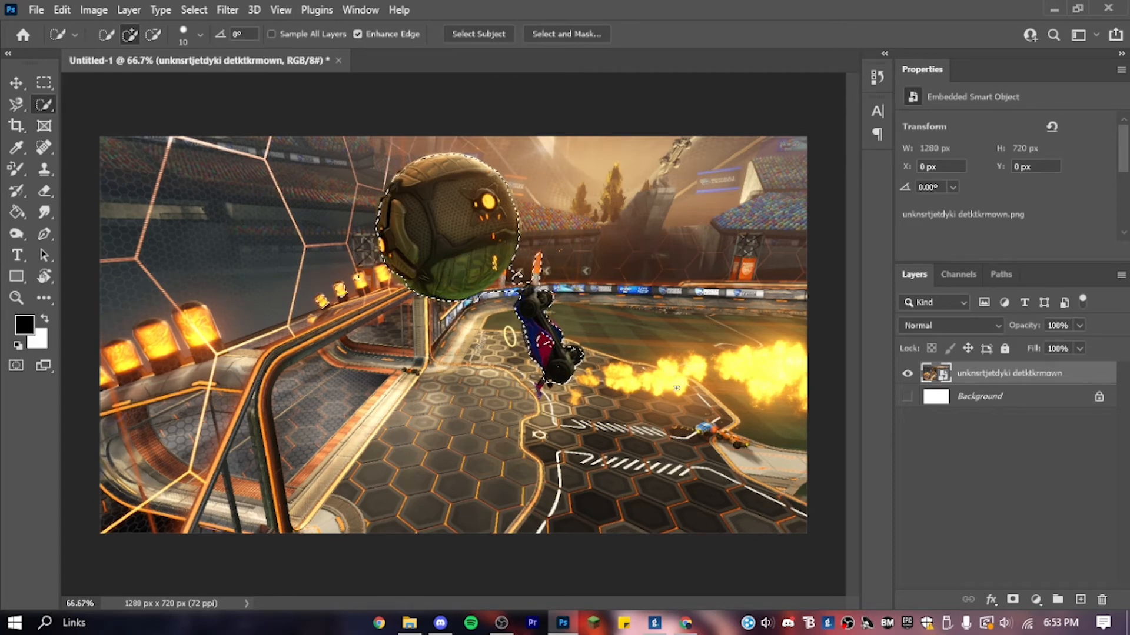
{"action": "key", "text": "ctrl+d"}
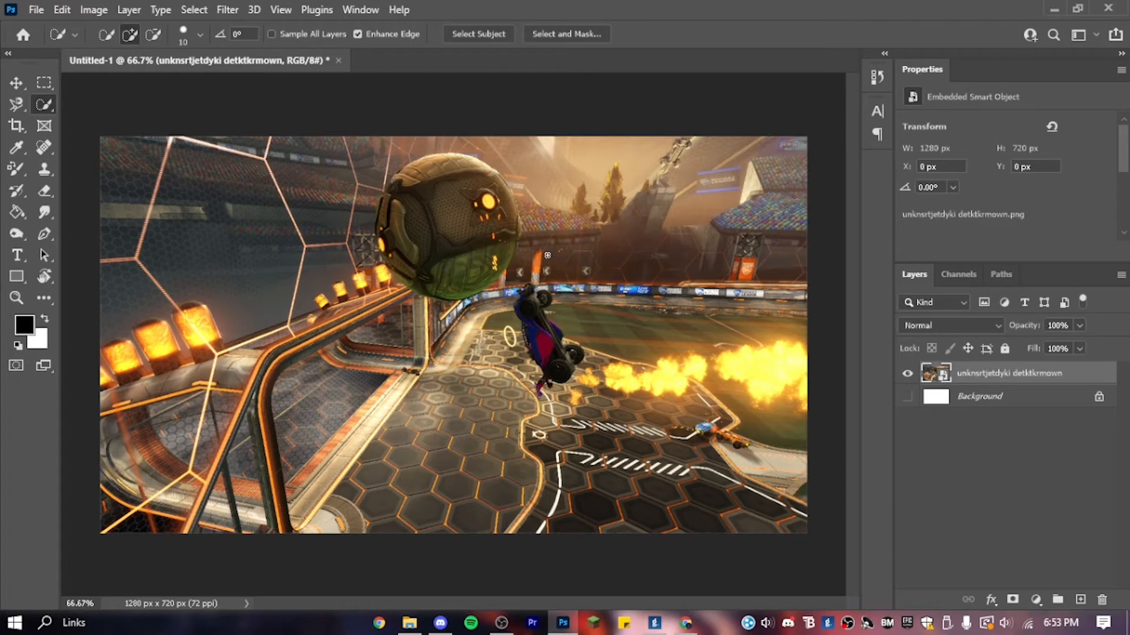
Step: Select the large ball in the screenshot with the Quick Selection tool
{"action": "left_click_drag", "start_coordinate": [463, 220], "coordinate": [424, 237]}
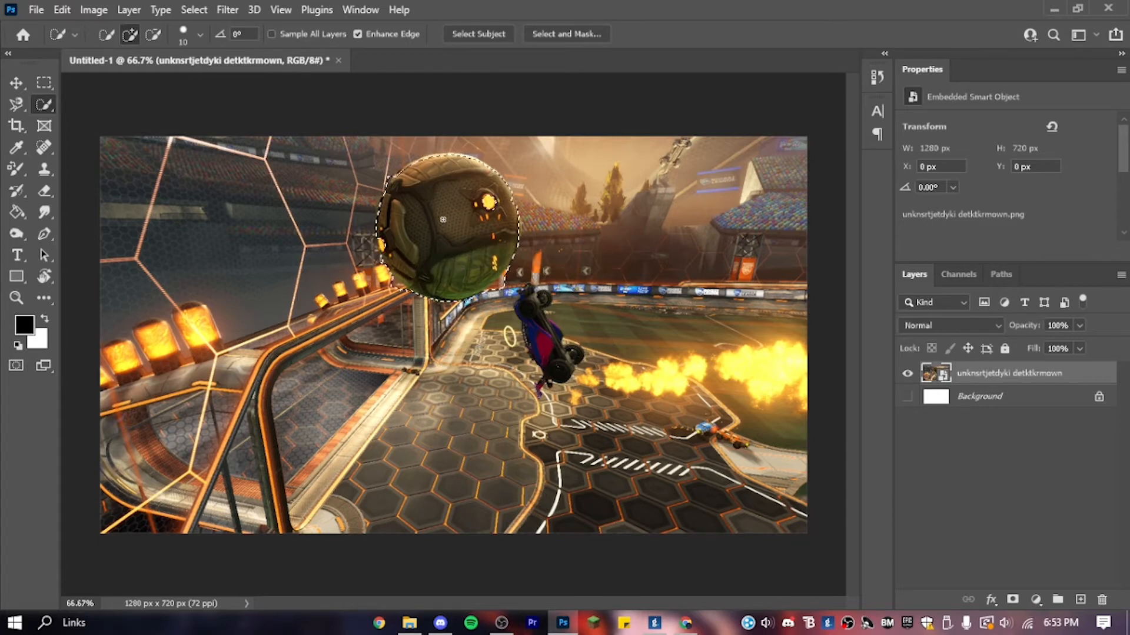
{"action": "key", "text": "z"}
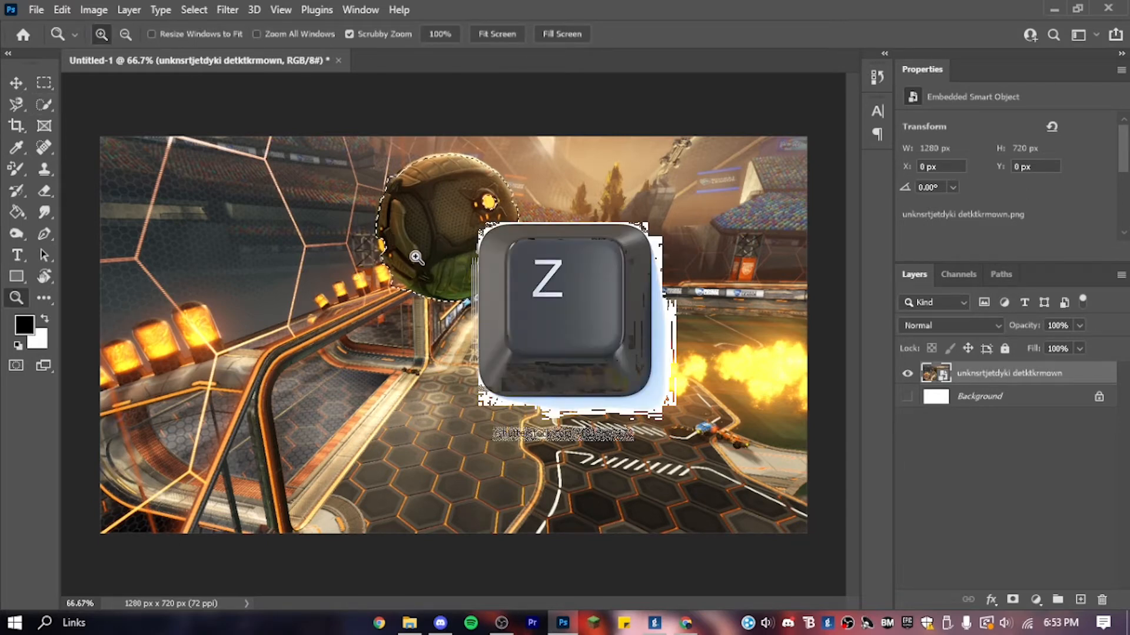
{"action": "mouse_move", "coordinate": [435, 220]}
{"action": "left_mouse_down"}
{"action": "mouse_move", "coordinate": [507, 235]}
{"action": "mouse_move", "coordinate": [479, 227]}
{"action": "mouse_move", "coordinate": [459, 288]}
{"action": "left_mouse_up"}
{"action": "left_click", "coordinate": [43, 109]}
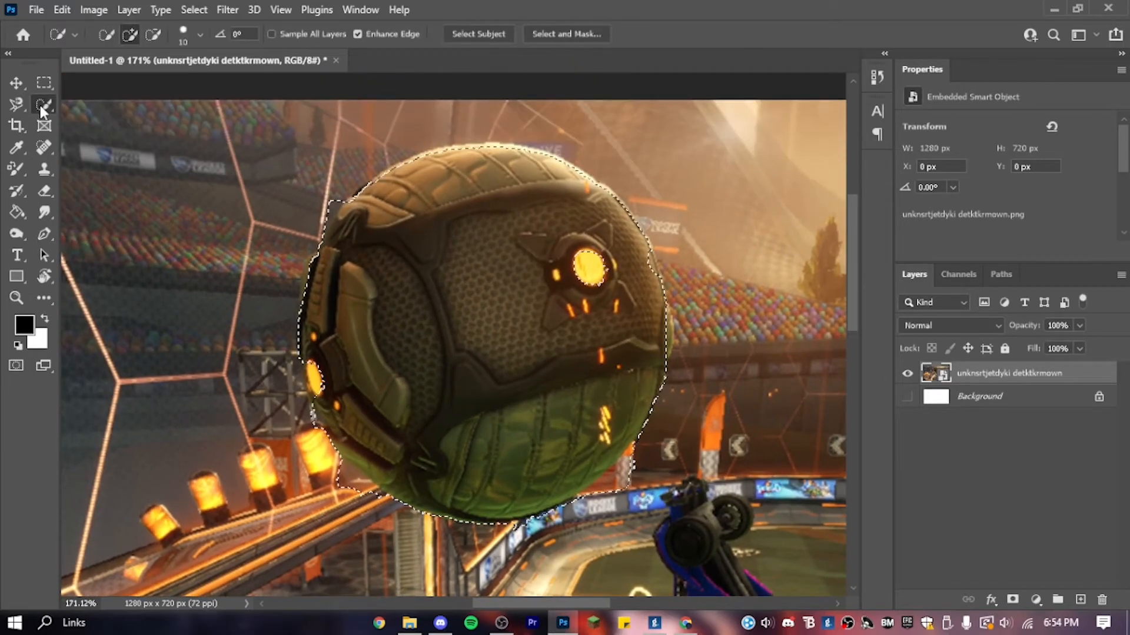
{"action": "right_click", "coordinate": [46, 108]}
{"action": "left_click", "coordinate": [46, 107]}
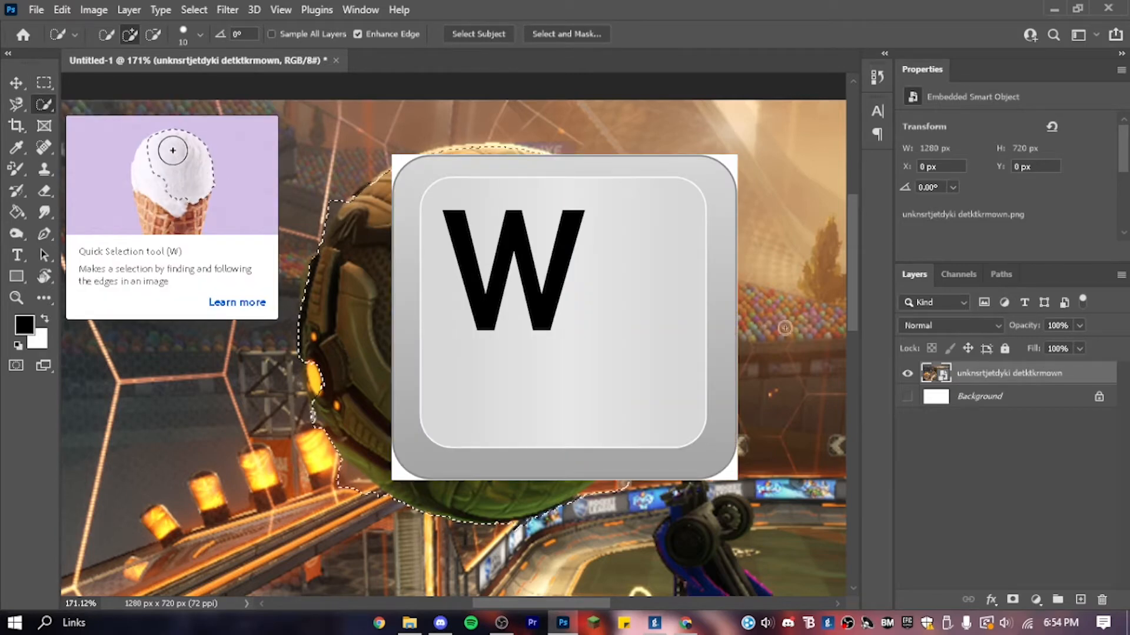
Step: Refine the ball selection with the Quick Selection tool, subtracting the stray background areas around its edge
{"action": "key", "text": "z"}
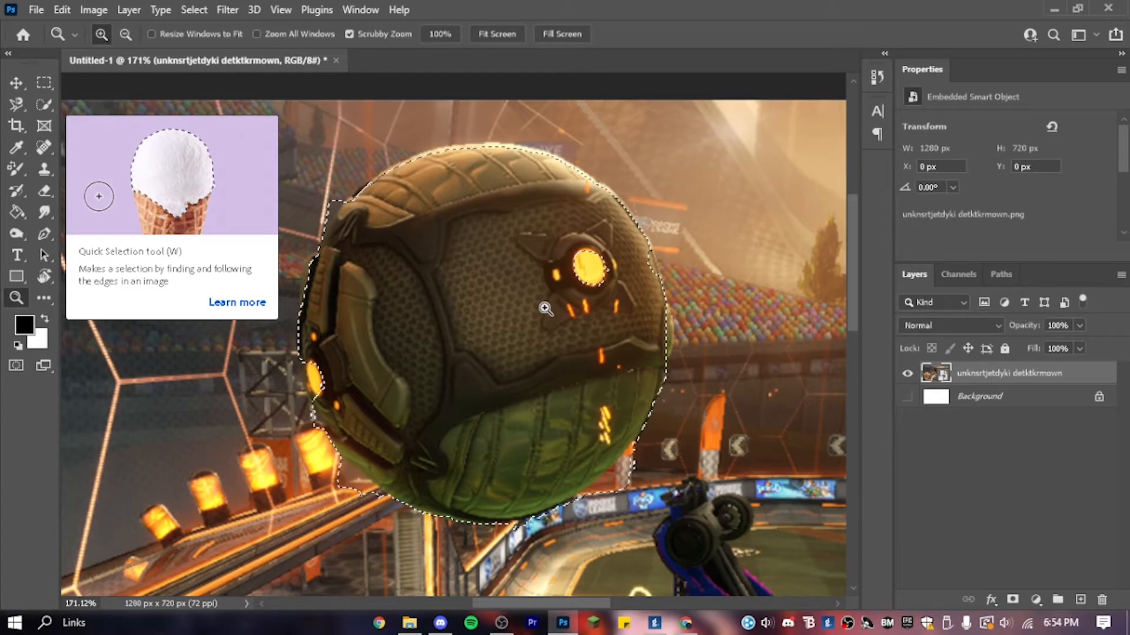
{"action": "key", "text": "w"}
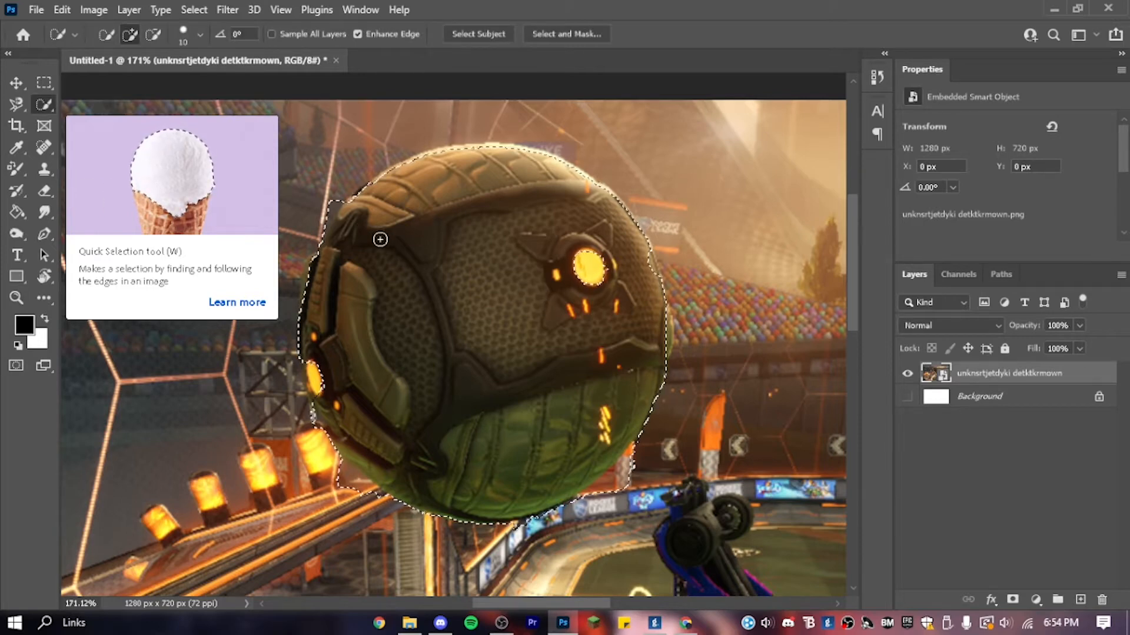
{"action": "key", "text": "alt"}
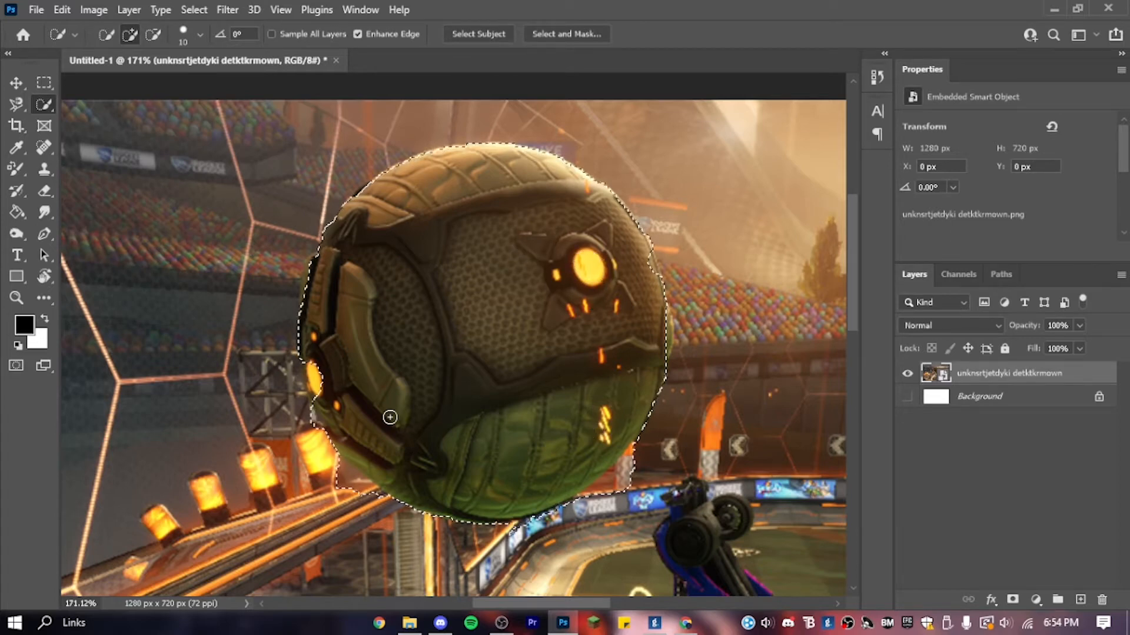
{"action": "key", "text": "alt"}
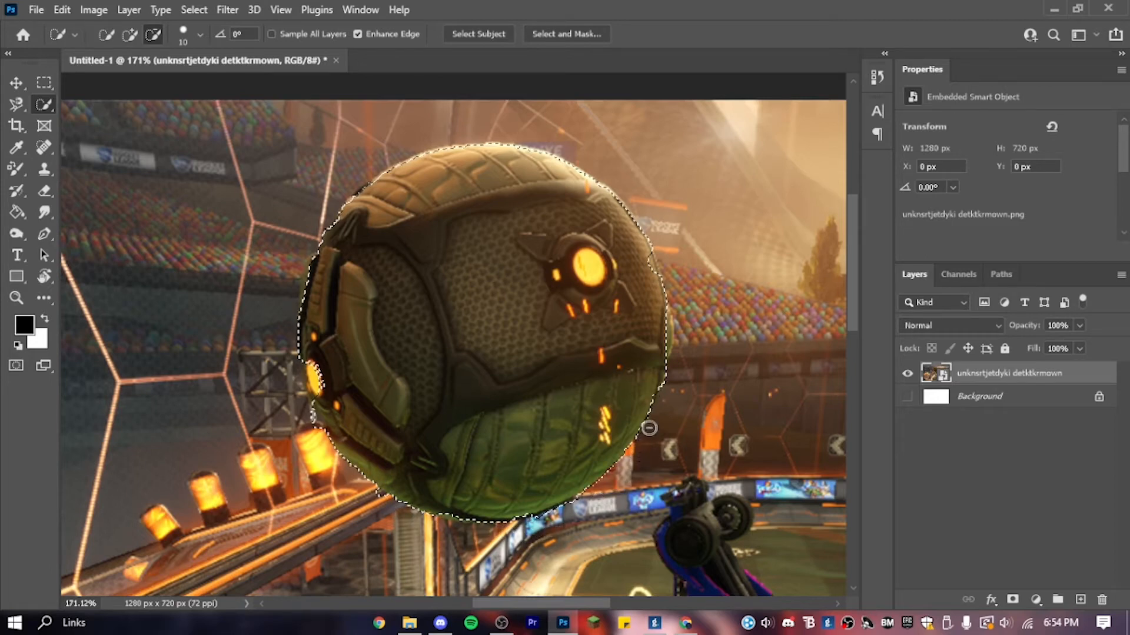
{"action": "mouse_move", "coordinate": [670, 322]}
{"action": "left_mouse_down"}
{"action": "mouse_move", "coordinate": [669, 351]}
{"action": "mouse_move", "coordinate": [517, 227]}
{"action": "mouse_move", "coordinate": [555, 182]}
{"action": "mouse_move", "coordinate": [602, 257]}
{"action": "mouse_move", "coordinate": [631, 371]}
{"action": "left_mouse_up"}
{"action": "left_click", "coordinate": [677, 342], "text": "alt"}
{"action": "key", "text": "space"}
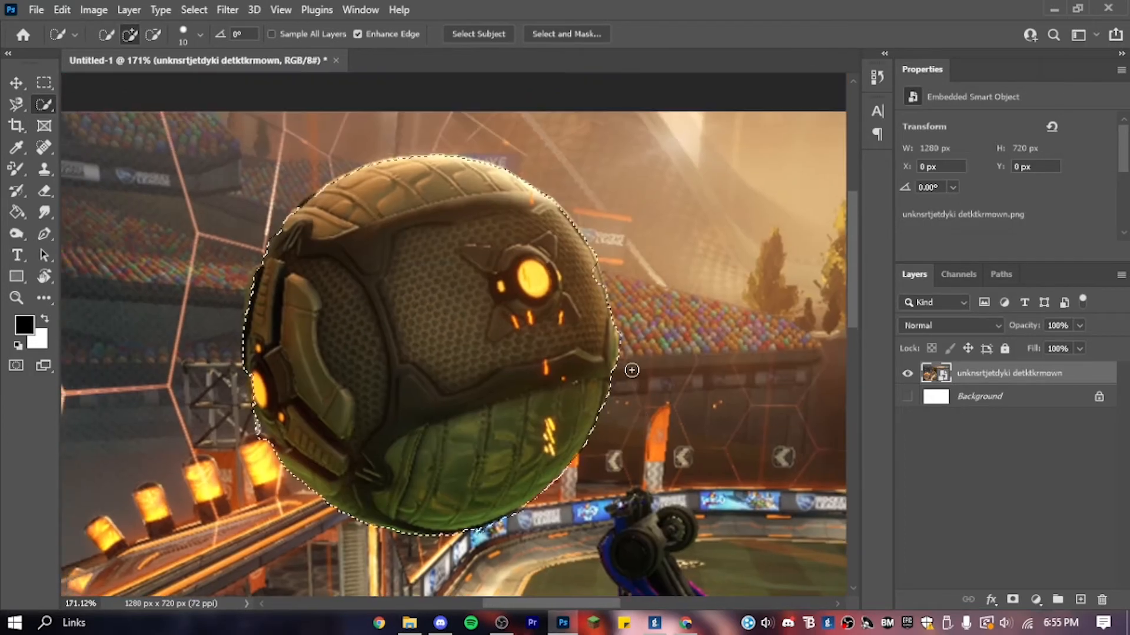
Step: Copy the selected ball to a new layer and hide the original screenshot layer to isolate the cutout
{"action": "right_click", "coordinate": [501, 341]}
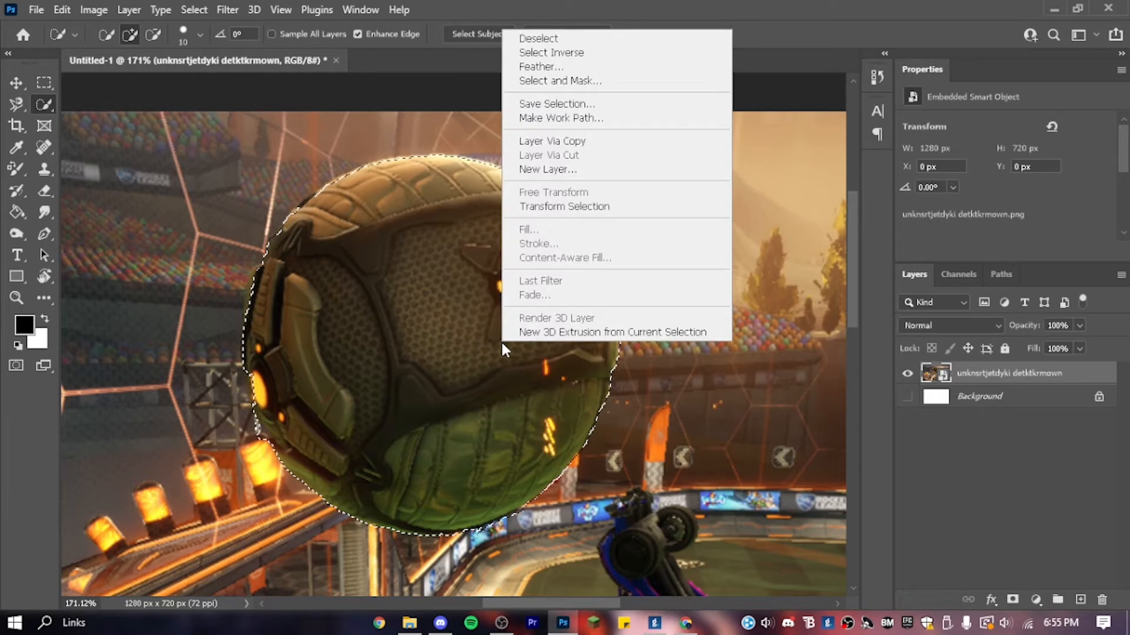
{"action": "left_click", "coordinate": [601, 143]}
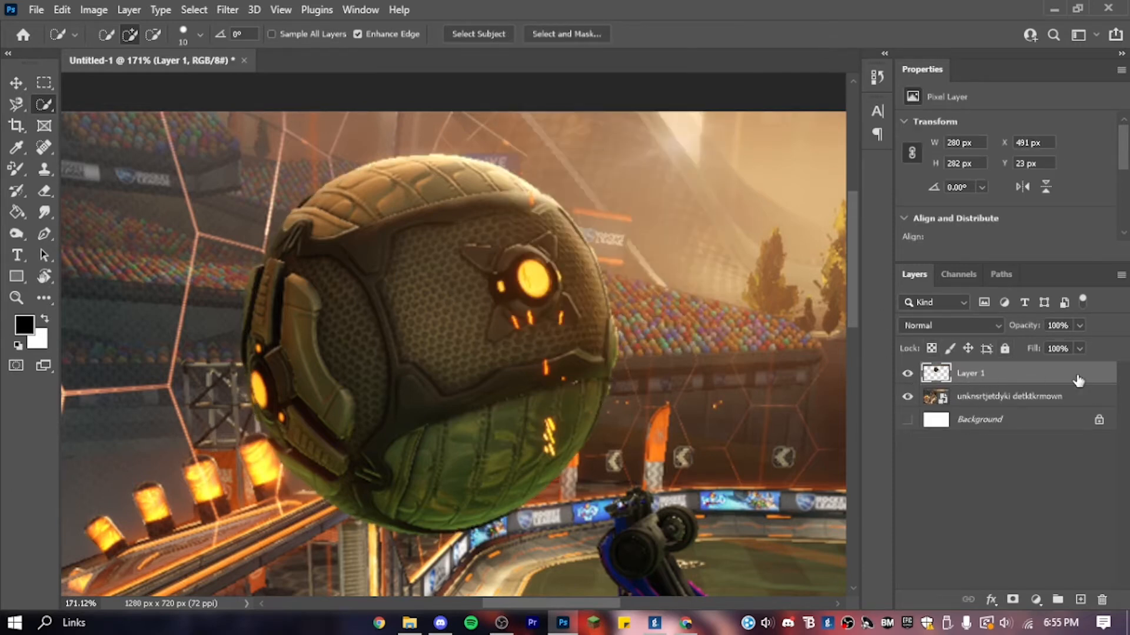
{"action": "left_click", "coordinate": [1002, 400]}
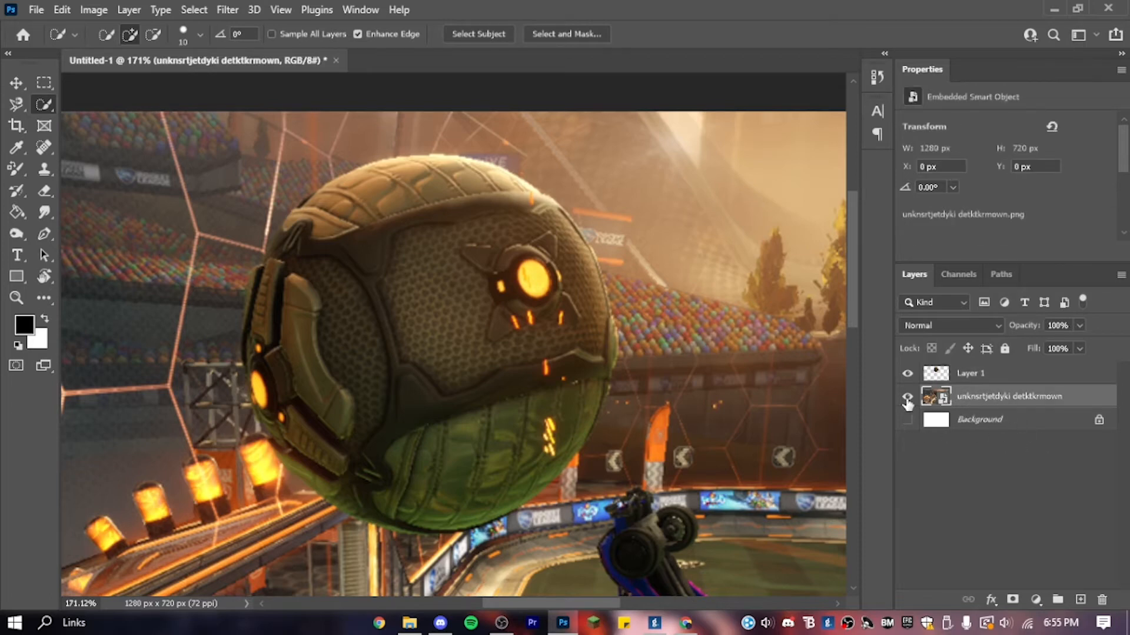
{"action": "left_click", "coordinate": [908, 397]}
{"action": "key", "text": "x"}
{"action": "key", "text": "z"}
{"action": "right_click", "coordinate": [514, 345]}
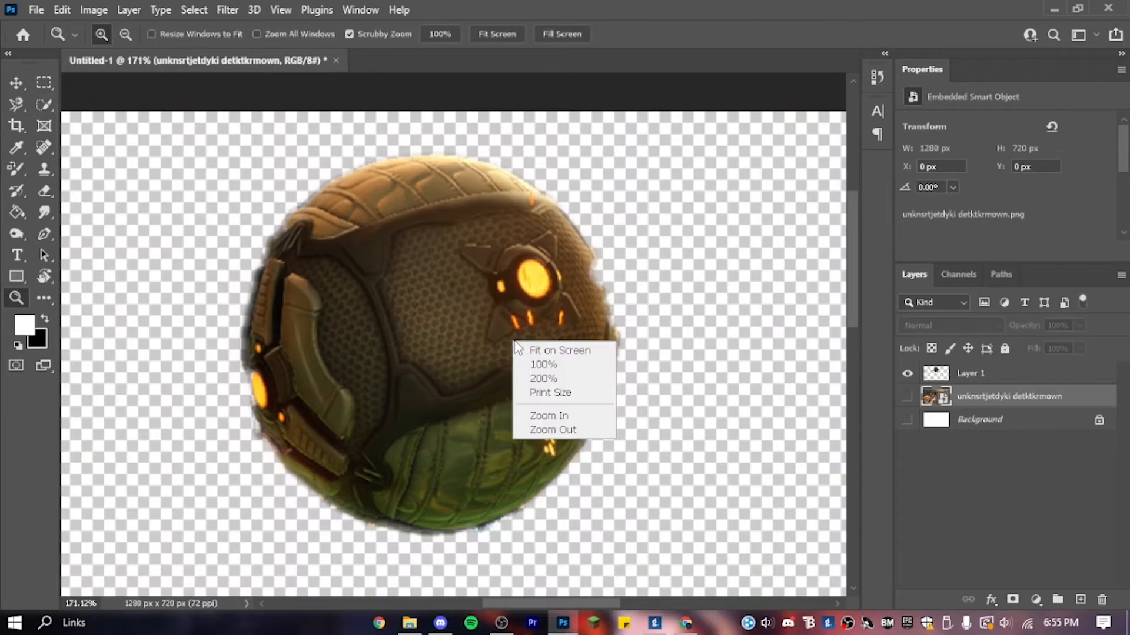
{"action": "left_click", "coordinate": [532, 355]}
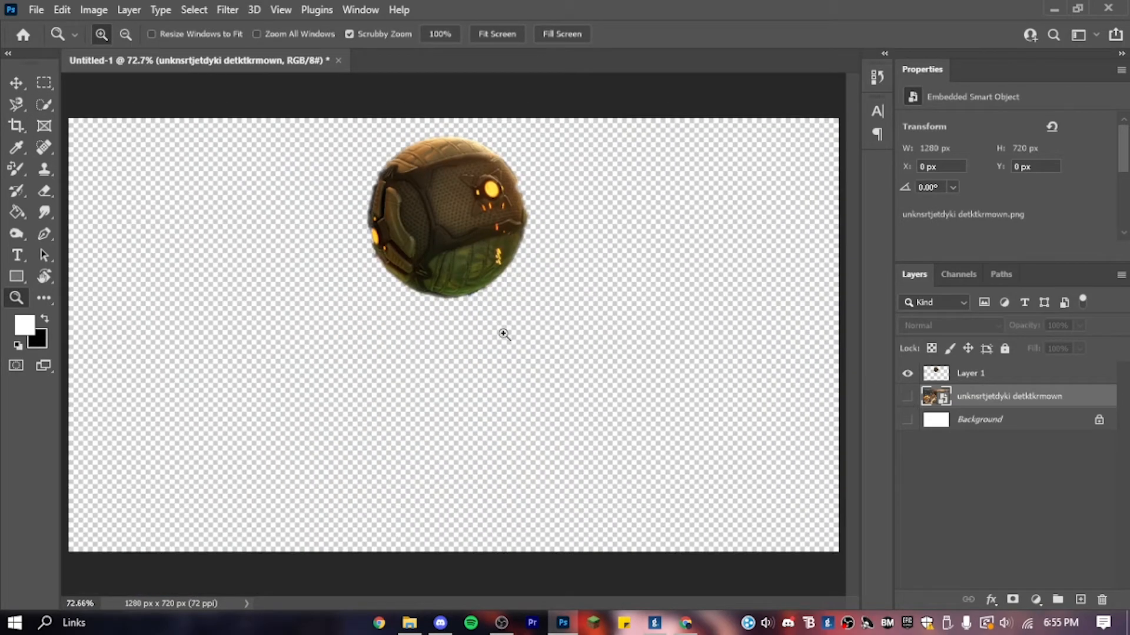
Step: Undo the ball copy and refine the ball's selection along its edge and lower part with the Quick Selection tool
{"action": "left_click_drag", "start_coordinate": [520, 183], "coordinate": [518, 235]}
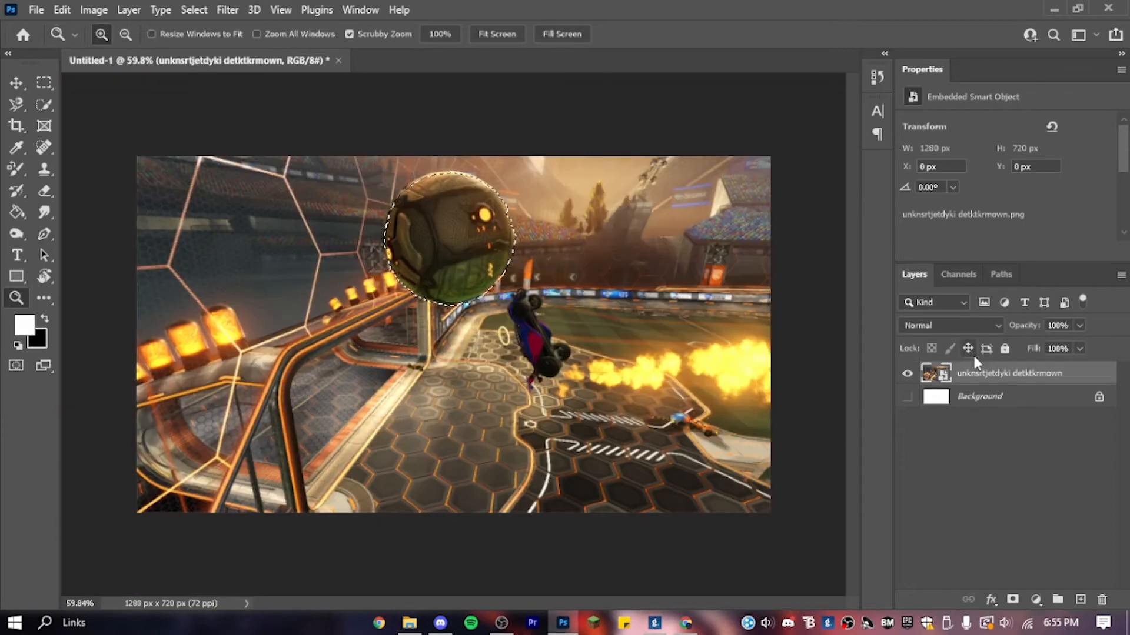
{"action": "key", "text": "ctrl+z"}
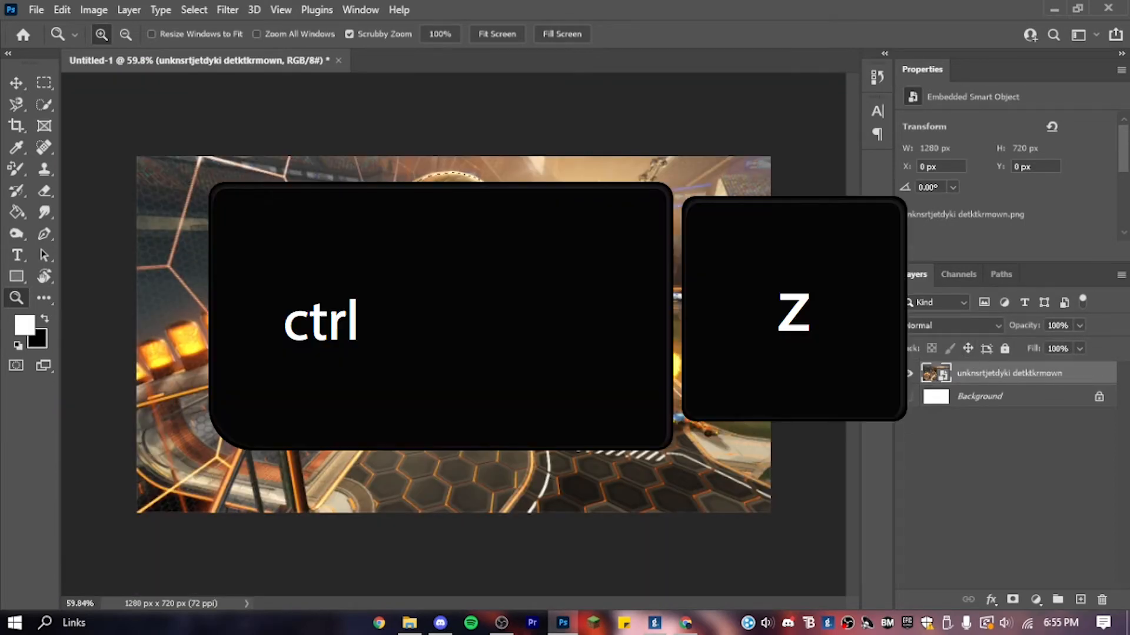
{"action": "left_click_drag", "start_coordinate": [510, 228], "coordinate": [610, 286]}
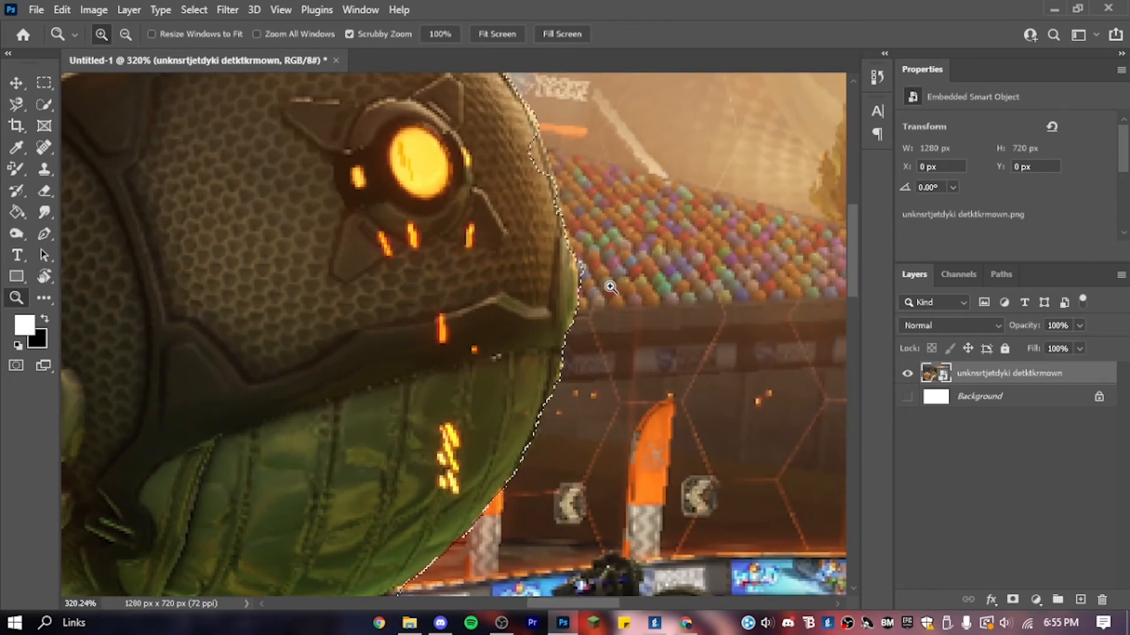
{"action": "left_click", "coordinate": [44, 104]}
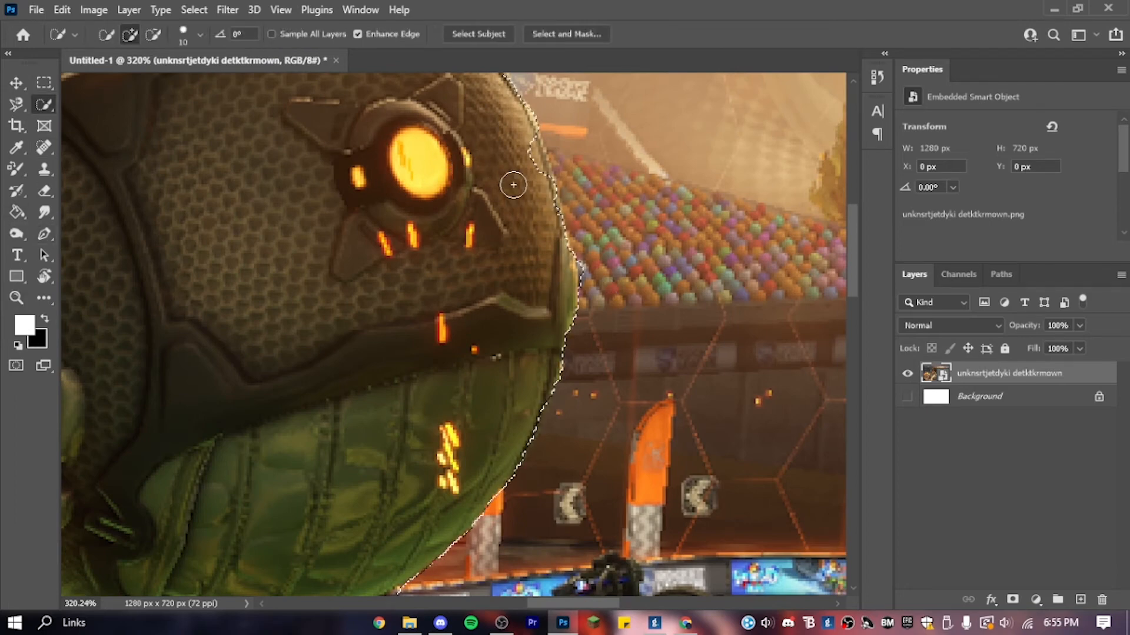
{"action": "left_click_drag", "start_coordinate": [517, 149], "coordinate": [542, 248]}
{"action": "left_click_drag", "start_coordinate": [198, 575], "coordinate": [456, 353]}
{"action": "left_click_drag", "start_coordinate": [321, 391], "coordinate": [451, 422], "text": "alt"}
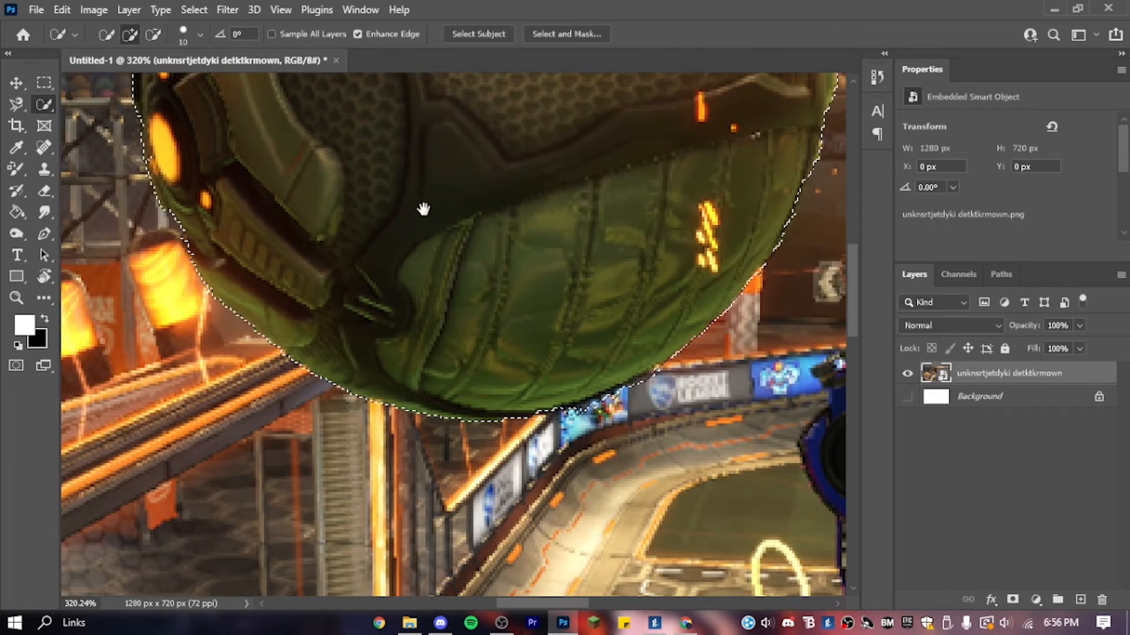
{"action": "left_click_drag", "start_coordinate": [416, 220], "coordinate": [345, 373]}
{"action": "left_click_drag", "start_coordinate": [354, 160], "coordinate": [371, 273]}
Step: Copy the refined ball selection to a new layer and hide the screenshot layer to check the cutout's edges
{"action": "right_click", "coordinate": [375, 275]}
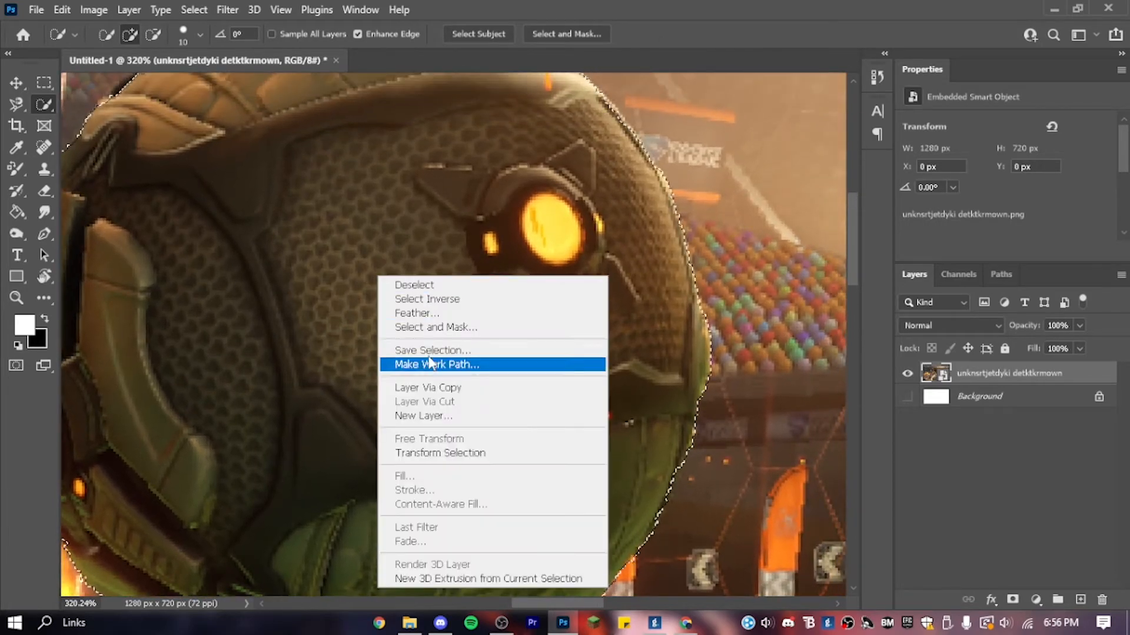
{"action": "left_click", "coordinate": [428, 387]}
{"action": "left_click", "coordinate": [910, 398]}
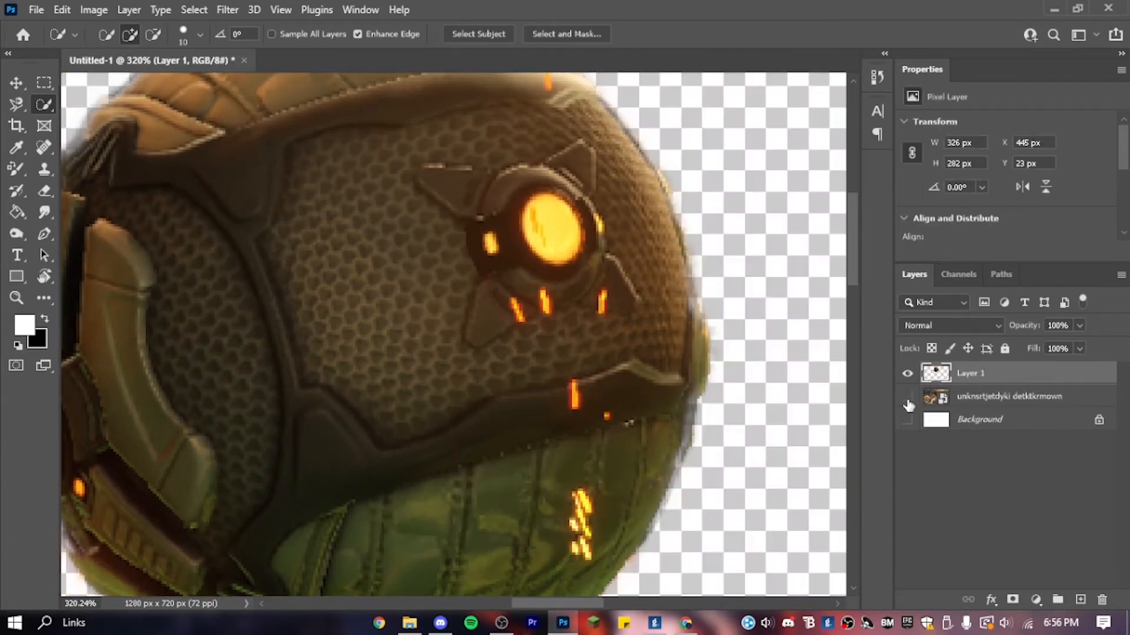
{"action": "key", "text": "z"}
{"action": "right_click", "coordinate": [522, 315]}
{"action": "left_click", "coordinate": [542, 320]}
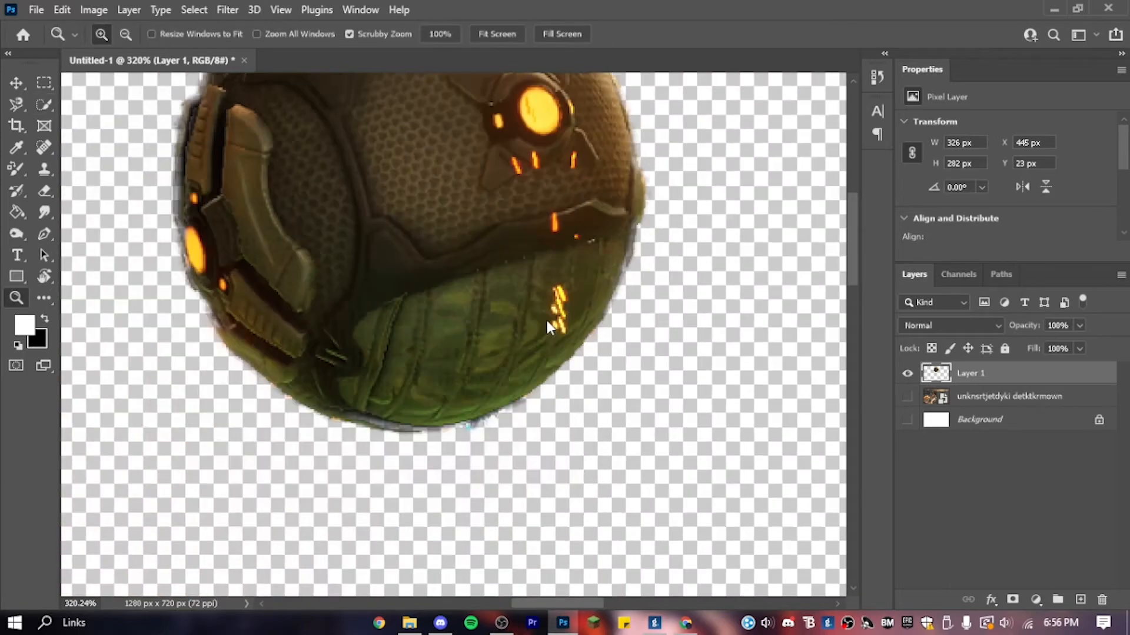
Step: Show the screenshot layer again and rename the cutout layer "ball"
{"action": "left_click", "coordinate": [906, 398]}
{"action": "double_click", "coordinate": [968, 374]}
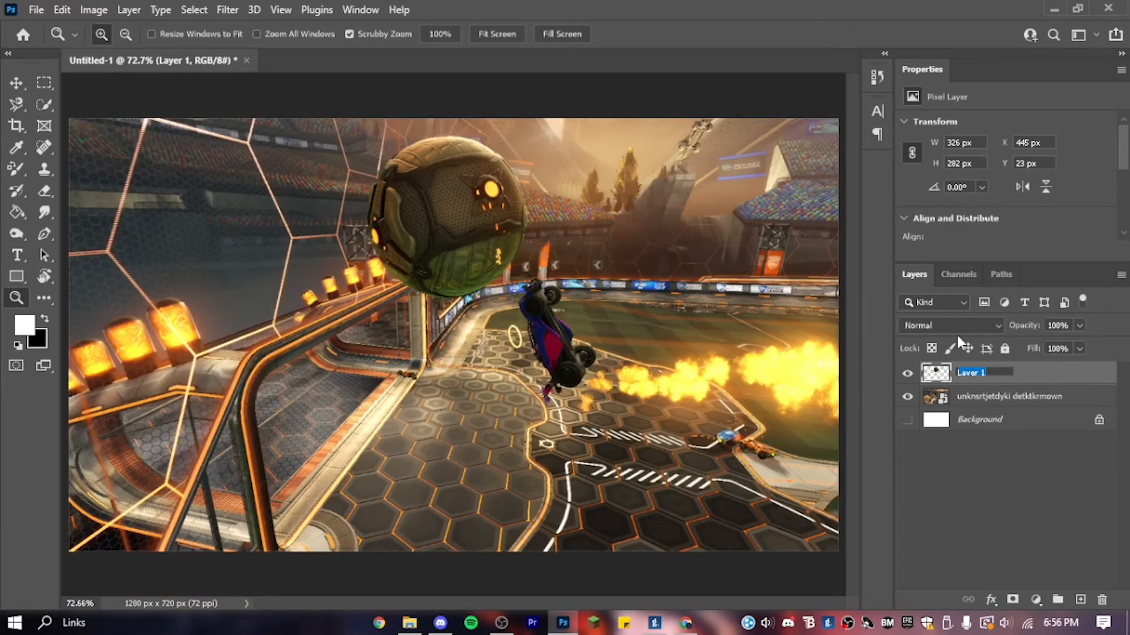
{"action": "type", "text": "ball"}
{"action": "key", "text": "Return"}
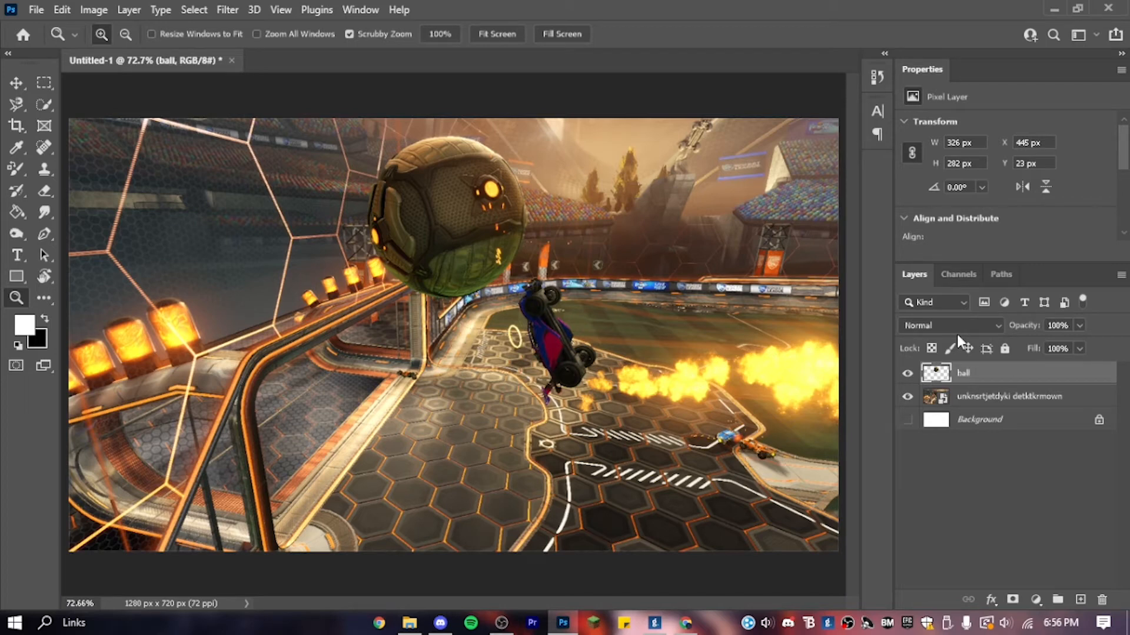
{"action": "left_click", "coordinate": [1035, 398]}
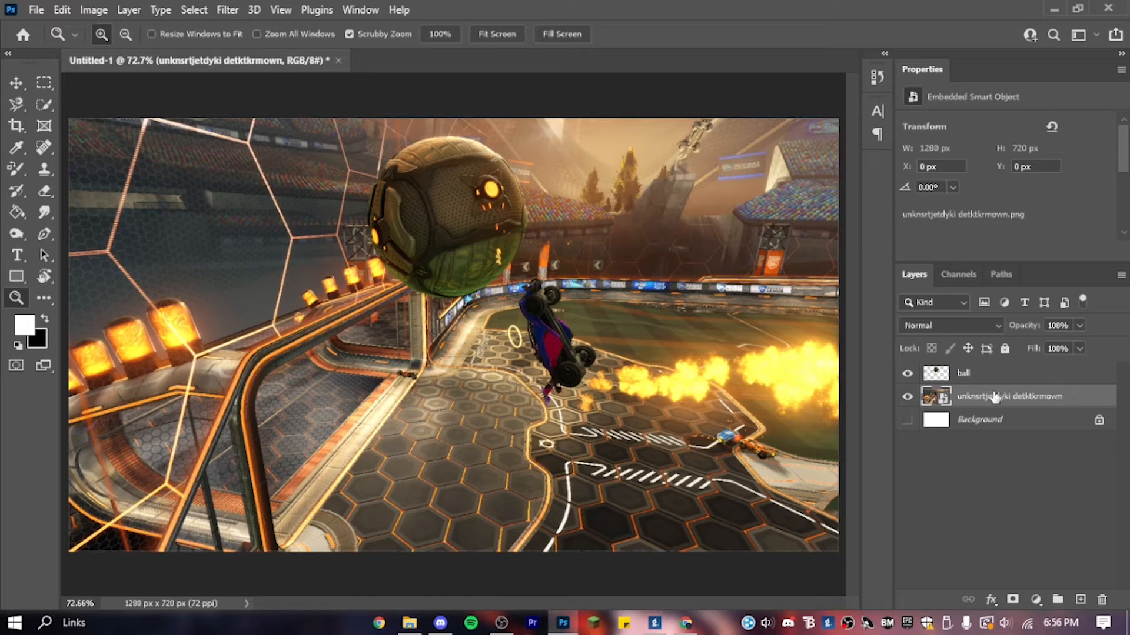
{"action": "left_click", "coordinate": [1052, 374]}
{"action": "key", "text": "w"}
{"action": "left_click_drag", "start_coordinate": [577, 375], "coordinate": [552, 362]}
{"action": "key", "text": "ctrl+z"}
{"action": "key", "text": "ctrl+z"}
Step: Select the flying car on the screenshot layer with the Quick Selection tool, subtracting the surrounding arena from the selection
{"action": "left_click", "coordinate": [1026, 405]}
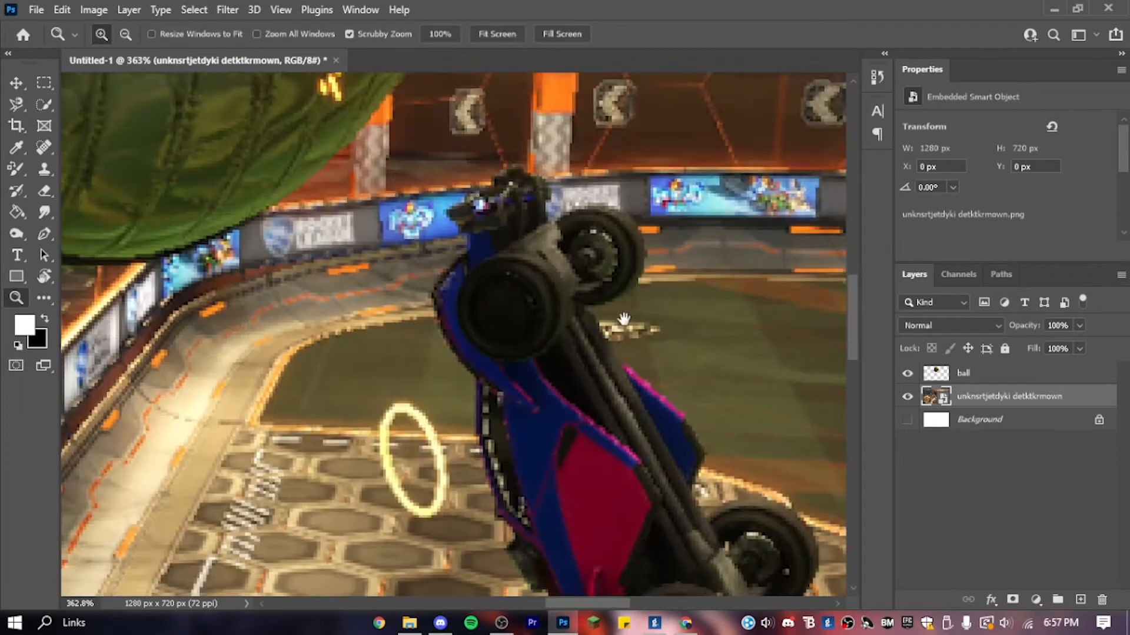
{"action": "mouse_move", "coordinate": [654, 394]}
{"action": "left_mouse_down"}
{"action": "mouse_move", "coordinate": [549, 208]}
{"action": "mouse_move", "coordinate": [555, 277]}
{"action": "left_mouse_up"}
{"action": "left_click", "coordinate": [44, 103]}
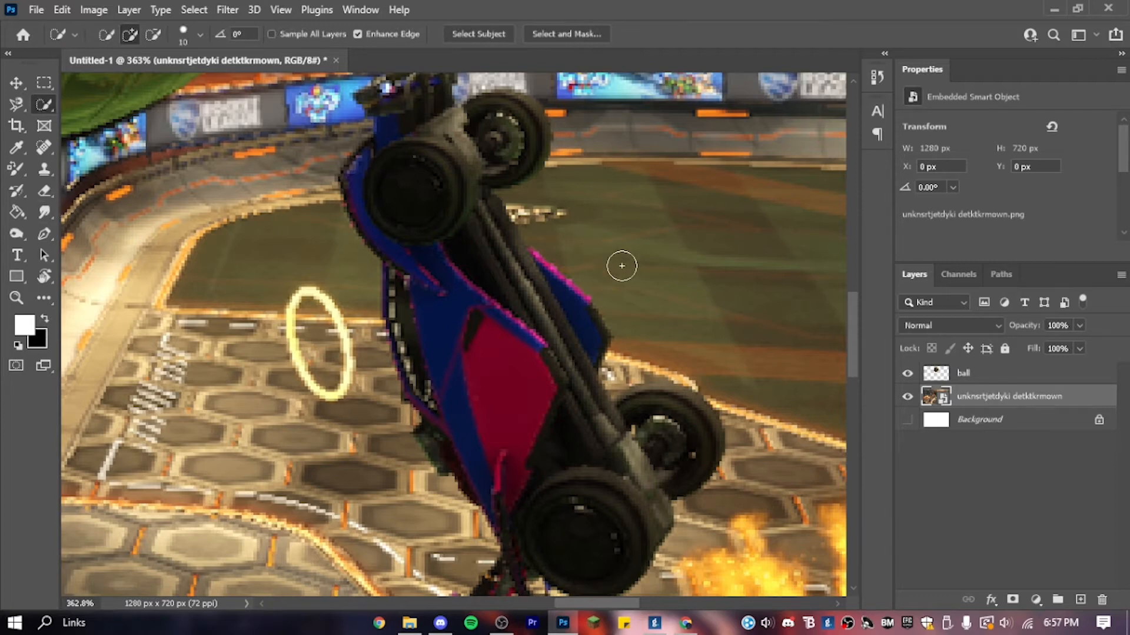
{"action": "key", "text": "p"}
{"action": "key", "text": "p"}
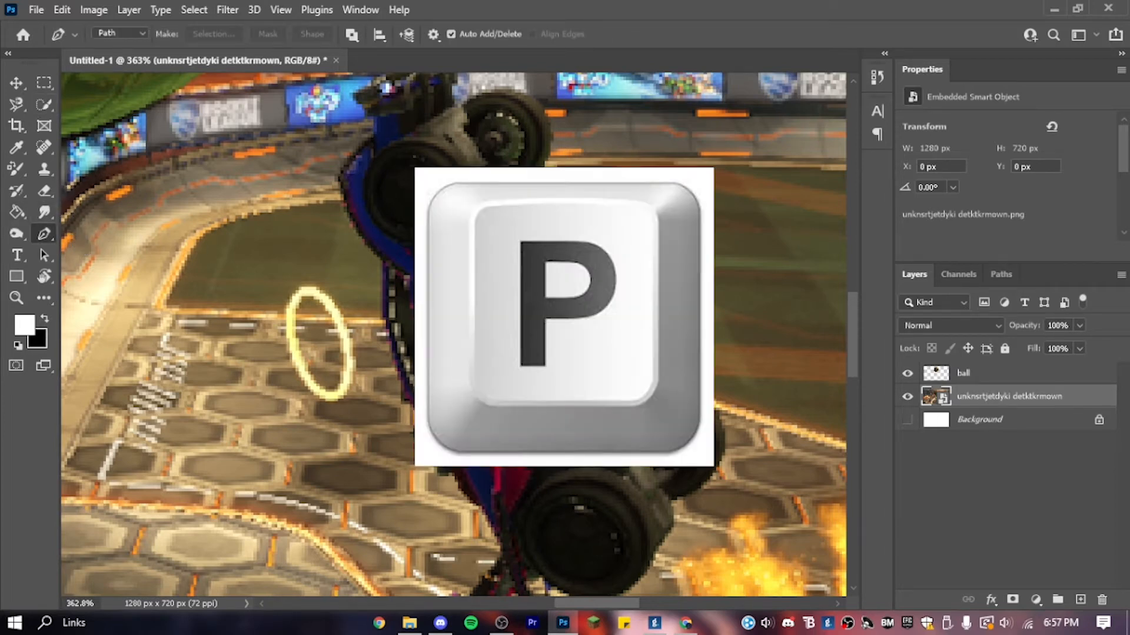
{"action": "scroll", "coordinate": [677, 406], "scroll_direction": "down", "scroll_amount": 5}
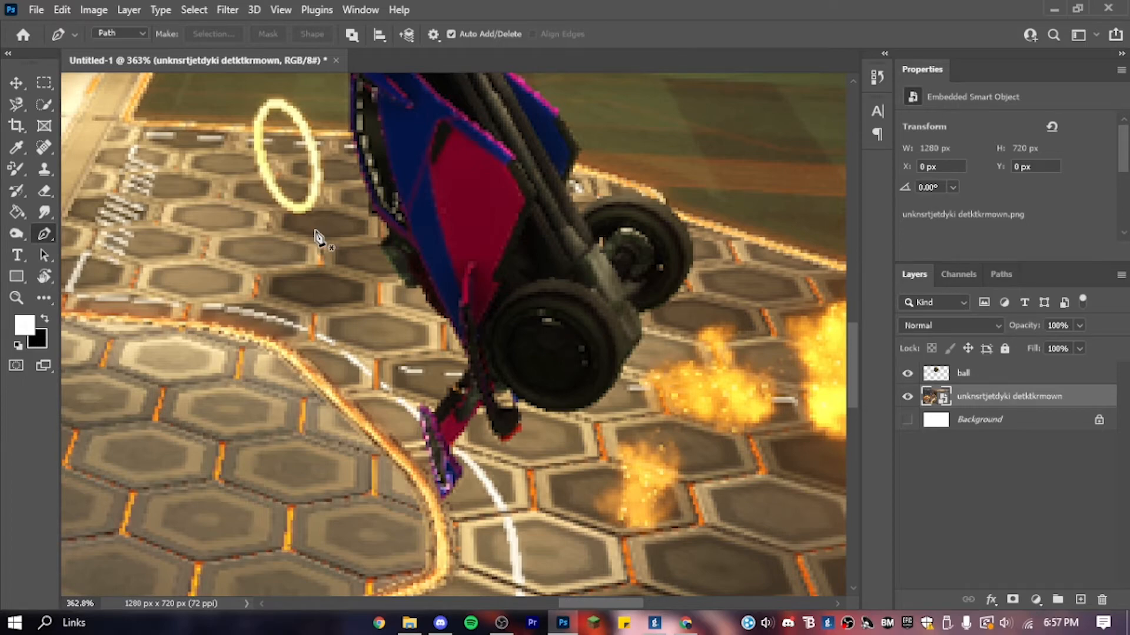
{"action": "left_click_drag", "start_coordinate": [457, 247], "coordinate": [553, 527]}
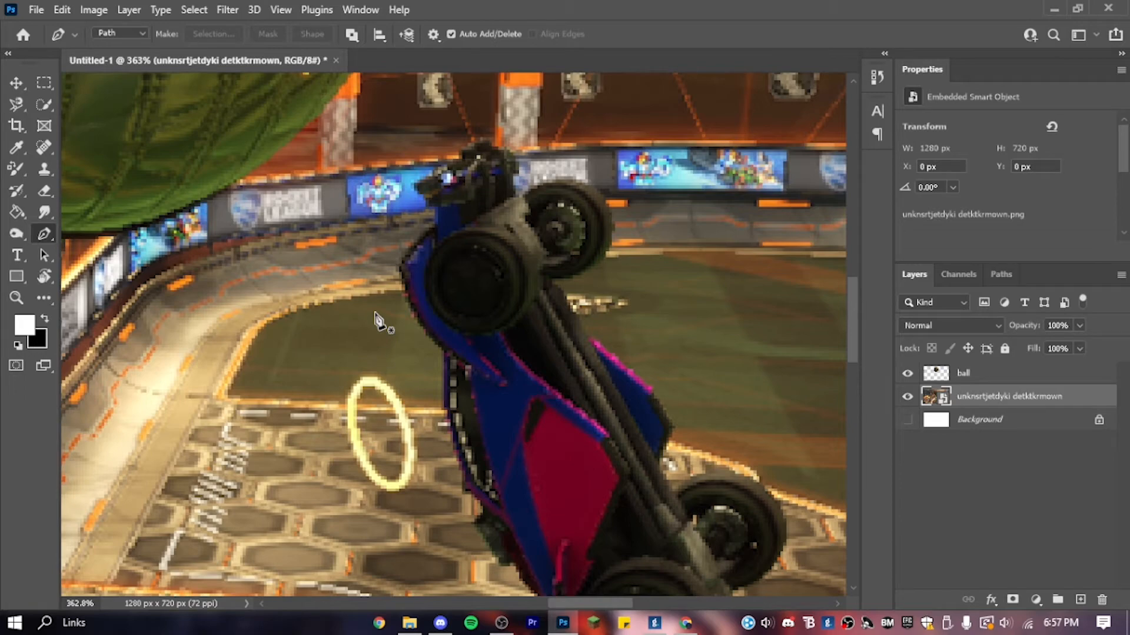
{"action": "key", "text": "w"}
{"action": "key", "text": "z"}
{"action": "key", "text": "ctrl+0"}
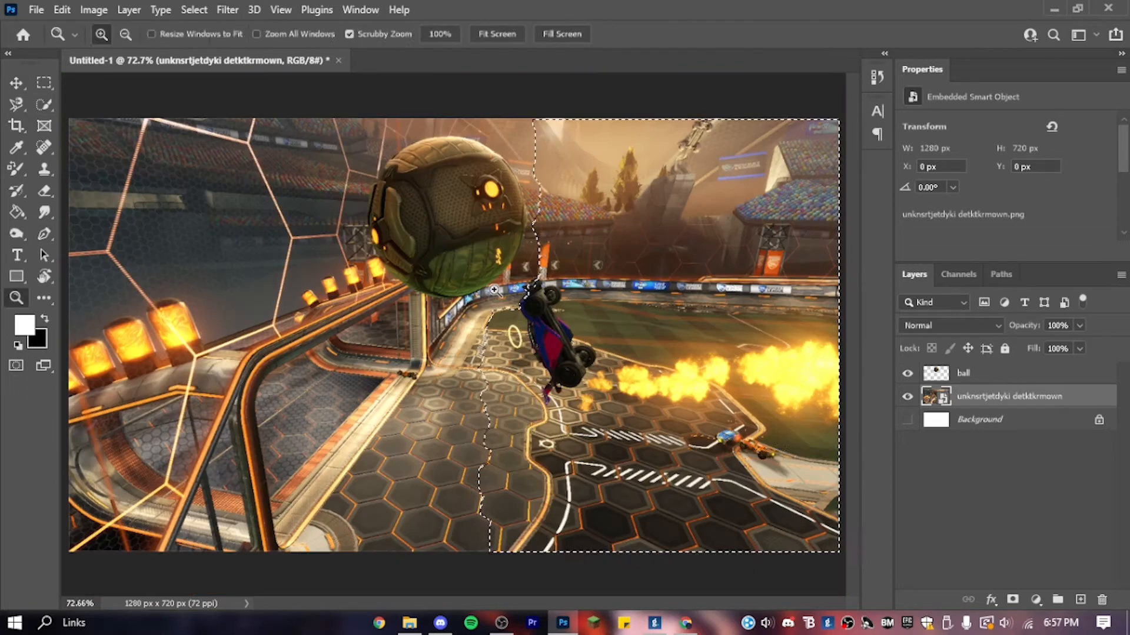
{"action": "key", "text": "w"}
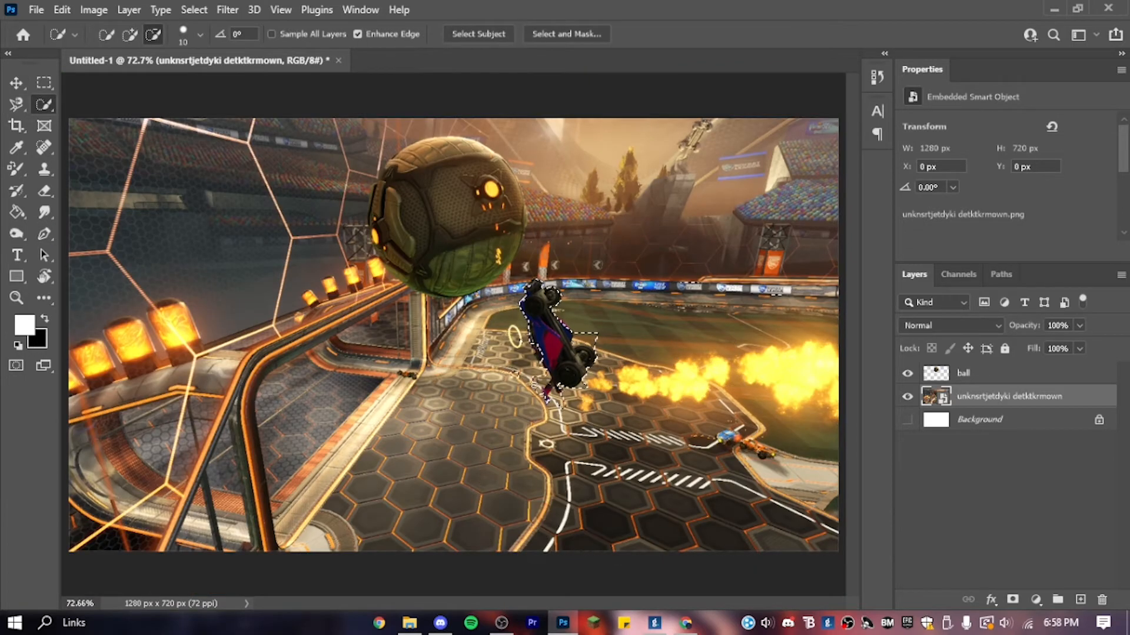
{"action": "scroll", "coordinate": [571, 321], "scroll_direction": "up", "scroll_amount": 3}
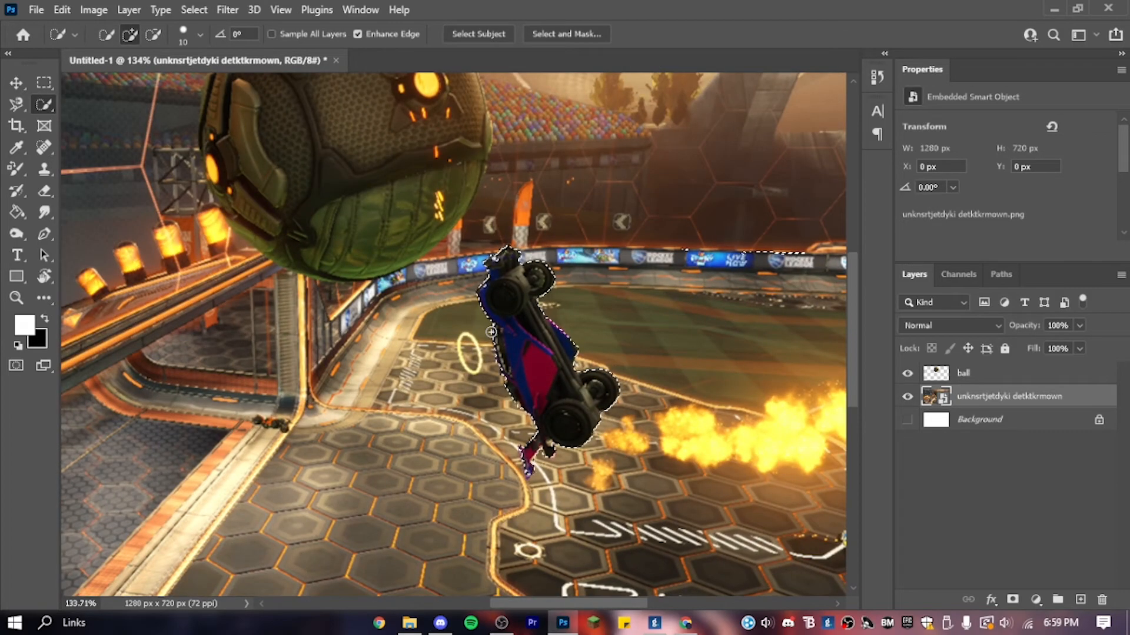
Step: Copy the selected car to a new layer and rename that layer "car"
{"action": "key", "text": "ctrl+j"}
{"action": "double_click", "coordinate": [964, 396]}
{"action": "type", "text": "car"}
{"action": "key", "text": "Return"}
Step: Select the flame trail behind the car on the screenshot layer with the Quick Selection tool
{"action": "left_click", "coordinate": [1009, 419]}
{"action": "left_click_drag", "start_coordinate": [647, 435], "coordinate": [477, 336]}
{"action": "left_click_drag", "start_coordinate": [506, 339], "coordinate": [823, 324]}
{"action": "mouse_move", "coordinate": [418, 377]}
{"action": "left_mouse_down"}
{"action": "mouse_move", "coordinate": [407, 350]}
{"action": "mouse_move", "coordinate": [560, 375]}
{"action": "left_mouse_up"}
Step: Copy the selected flames to a new layer and rename that layer "boost"
{"action": "key", "text": "ctrl+j"}
{"action": "double_click", "coordinate": [967, 420]}
{"action": "type", "text": "boost"}
{"action": "key", "text": "Return"}
Step: Select the glowing yellow ring beside the car on the screenshot layer with the Quick Selection tool
{"action": "key", "text": "z"}
{"action": "left_click", "coordinate": [1010, 442]}
{"action": "left_click_drag", "start_coordinate": [495, 265], "coordinate": [451, 324]}
{"action": "left_click_drag", "start_coordinate": [441, 279], "coordinate": [442, 244]}
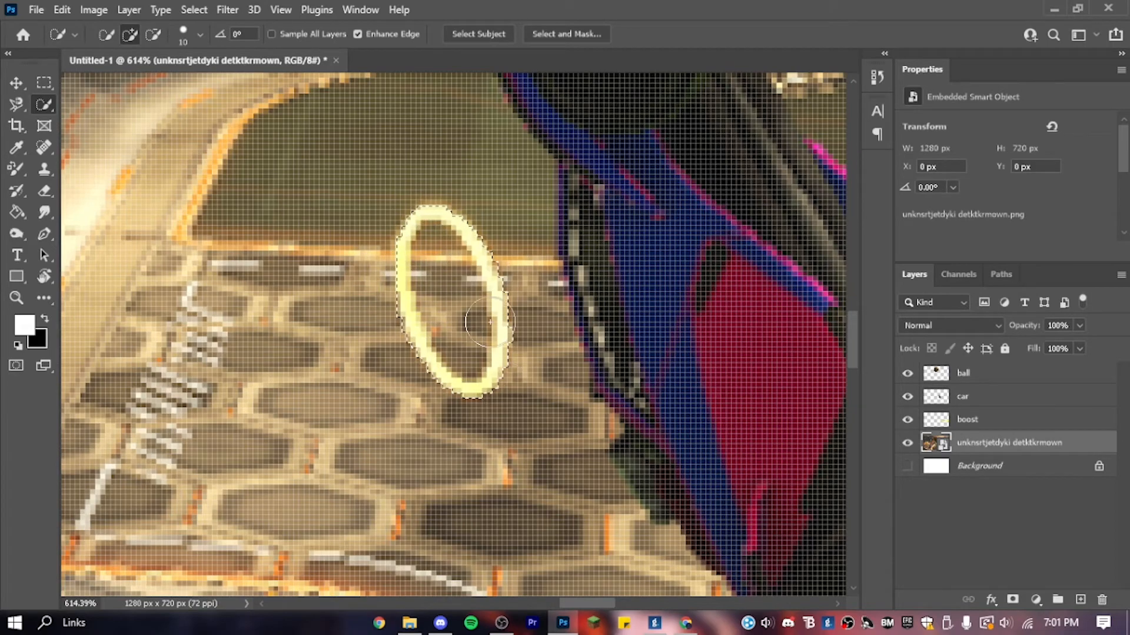
Step: Copy the selected ring to a new layer and rename that layer "halo"
{"action": "key", "text": "ctrl+j"}
{"action": "double_click", "coordinate": [965, 443]}
{"action": "type", "text": "halo"}
{"action": "key", "text": "Return"}
Step: Hide the screenshot layer and clean up the car cutout with the Eraser tool
{"action": "scroll", "coordinate": [556, 343], "scroll_direction": "down", "scroll_amount": 5}
{"action": "key", "text": "z"}
{"action": "key", "text": "ctrl+0"}
{"action": "left_click", "coordinate": [908, 466]}
{"action": "left_click_drag", "start_coordinate": [765, 283], "coordinate": [818, 283]}
{"action": "left_click", "coordinate": [44, 191]}
{"action": "left_click", "coordinate": [963, 397]}
Step: Adjust the eraser brush and erase leftover background pixels from the halo and boost cutouts
{"action": "left_click", "coordinate": [965, 442]}
{"action": "key", "text": "z"}
{"action": "left_click", "coordinate": [44, 190]}
{"action": "right_click", "coordinate": [531, 282]}
{"action": "left_click_drag", "start_coordinate": [613, 323], "coordinate": [620, 323]}
{"action": "mouse_move", "coordinate": [485, 135]}
{"action": "left_mouse_down"}
{"action": "mouse_move", "coordinate": [541, 365]}
{"action": "mouse_move", "coordinate": [623, 548]}
{"action": "left_mouse_up"}
{"action": "key", "text": "z"}
{"action": "left_click_drag", "start_coordinate": [588, 353], "coordinate": [471, 353]}
{"action": "left_click", "coordinate": [968, 419]}
{"action": "left_click", "coordinate": [44, 191]}
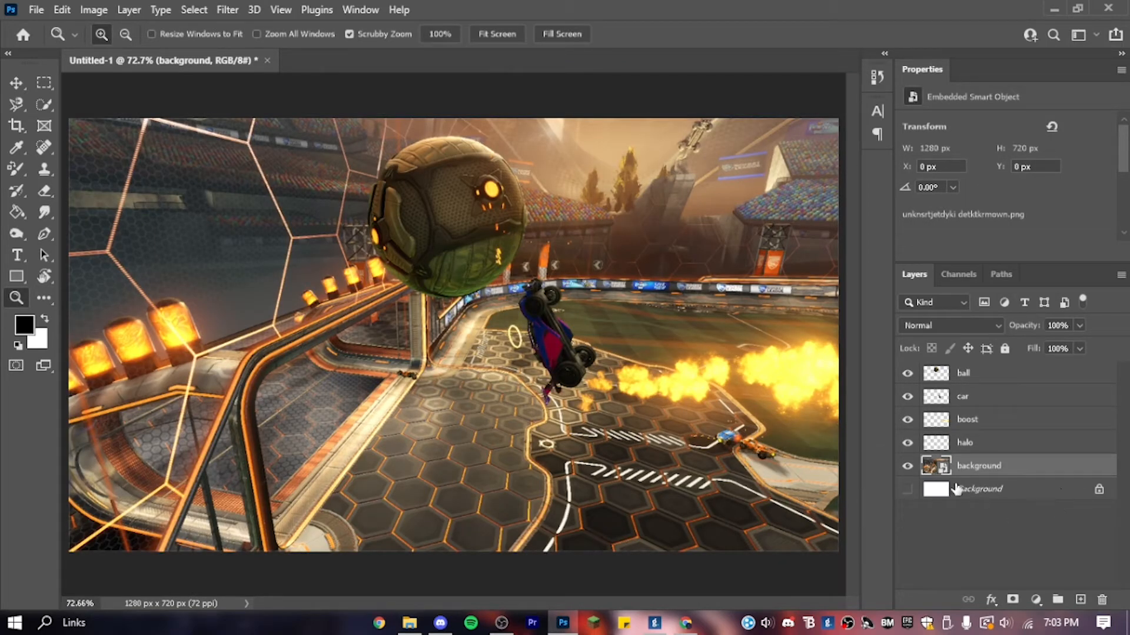
Step: Group the ball, car, boost and halo layers and name the group "cool stuff"
{"action": "left_click", "coordinate": [1006, 451]}
{"action": "left_click", "coordinate": [998, 419], "text": "shift"}
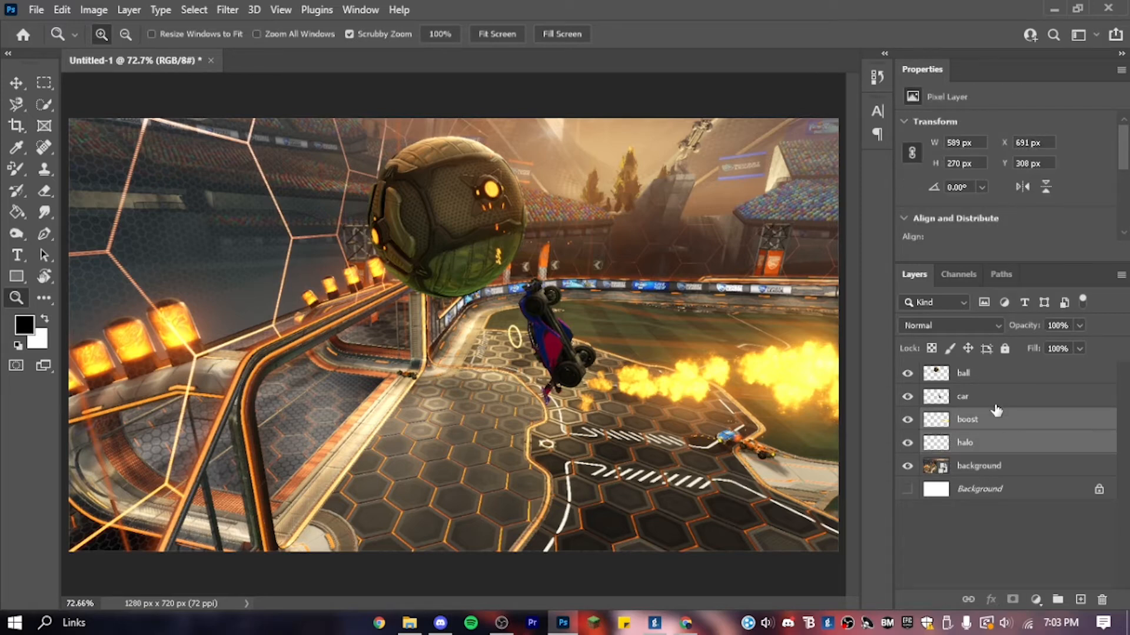
{"action": "left_click", "coordinate": [998, 396], "text": "shift"}
{"action": "left_click", "coordinate": [999, 373], "text": "shift"}
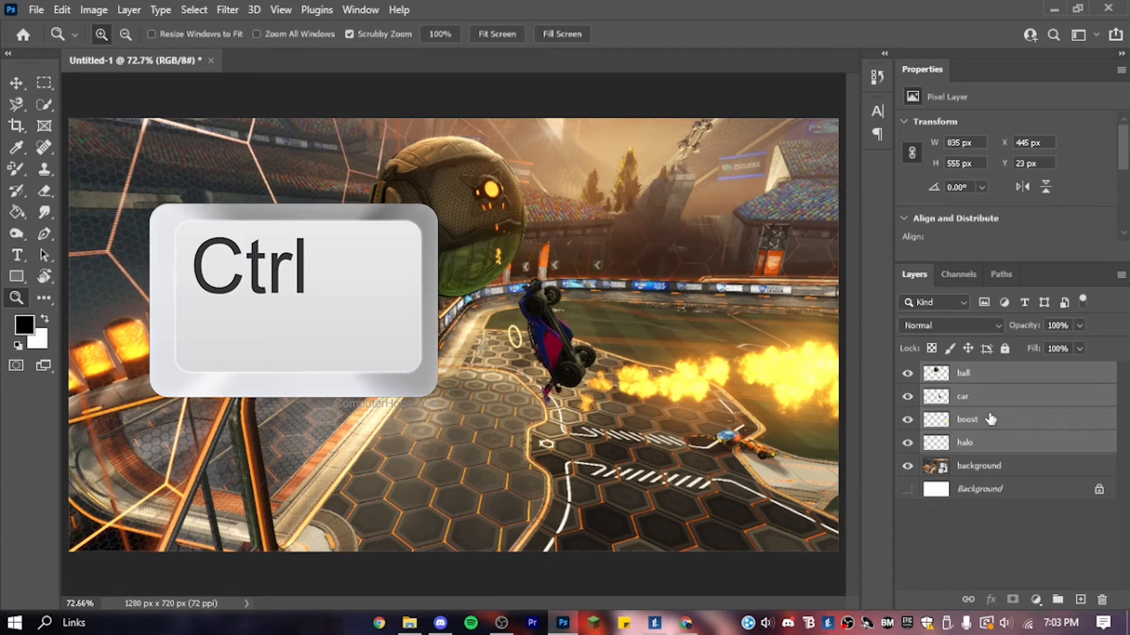
{"action": "key", "text": "ctrl+g"}
{"action": "double_click", "coordinate": [970, 372]}
{"action": "type", "text": "c"}
{"action": "key", "text": "Return"}
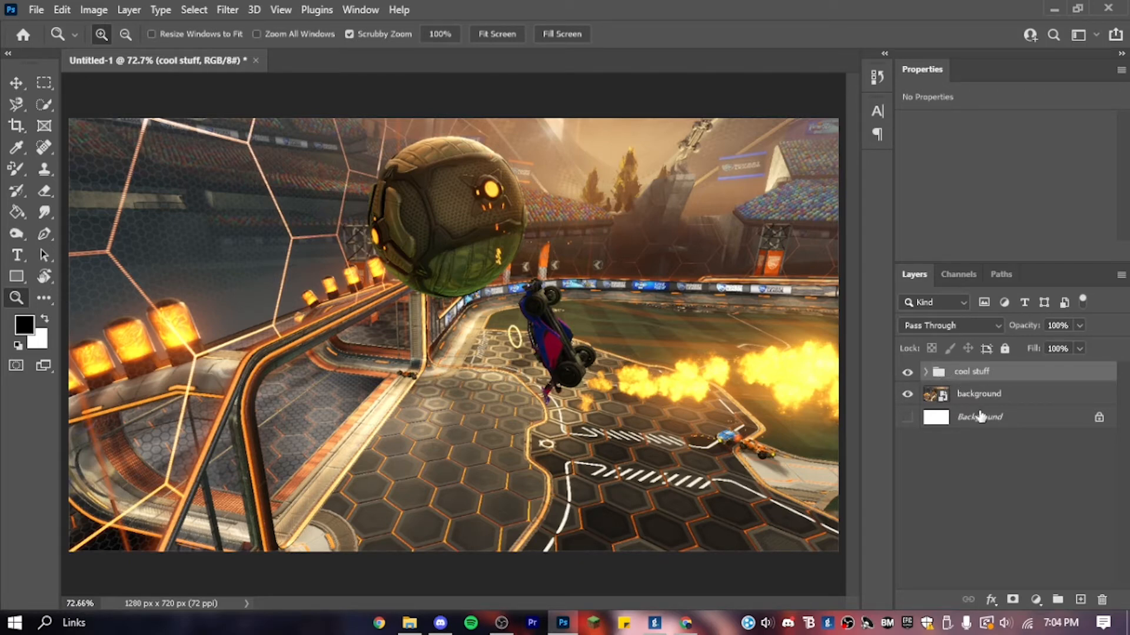
Step: Add a Hue/Saturation adjustment layer directly above the background layer and shift its hue to recolor the arena blue-purple
{"action": "left_click", "coordinate": [1004, 396]}
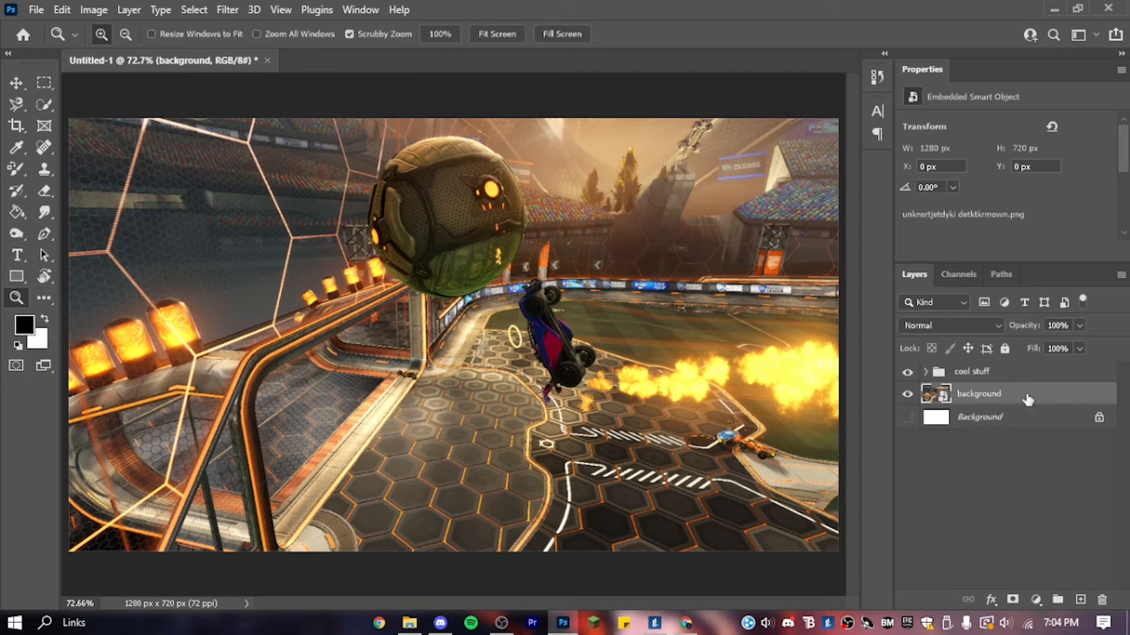
{"action": "left_click", "coordinate": [1035, 600]}
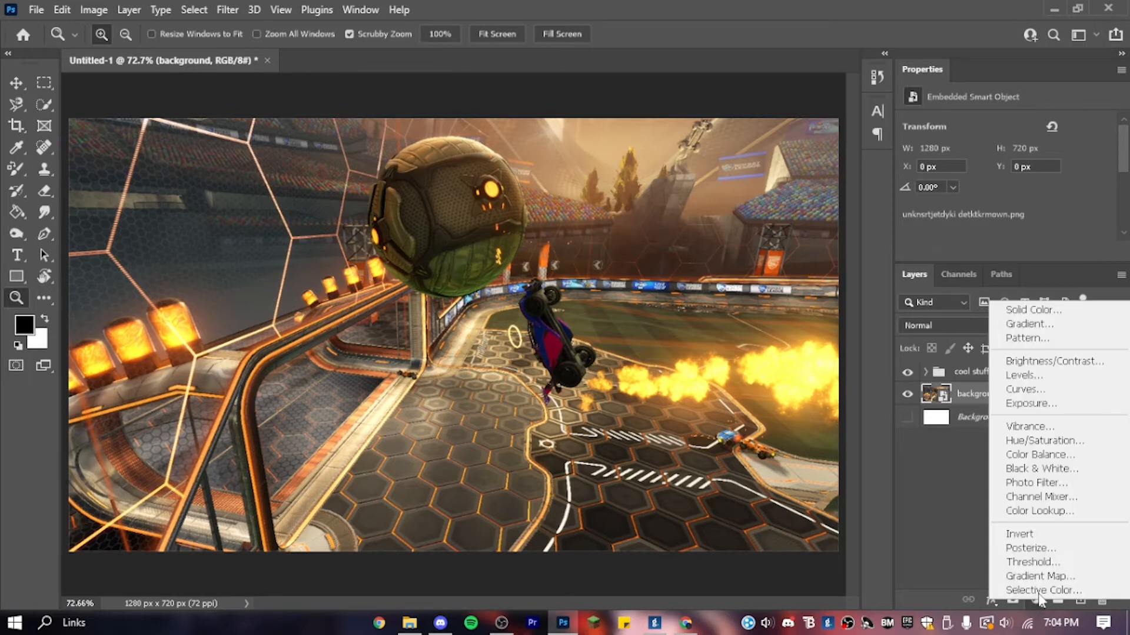
{"action": "left_click", "coordinate": [1063, 446]}
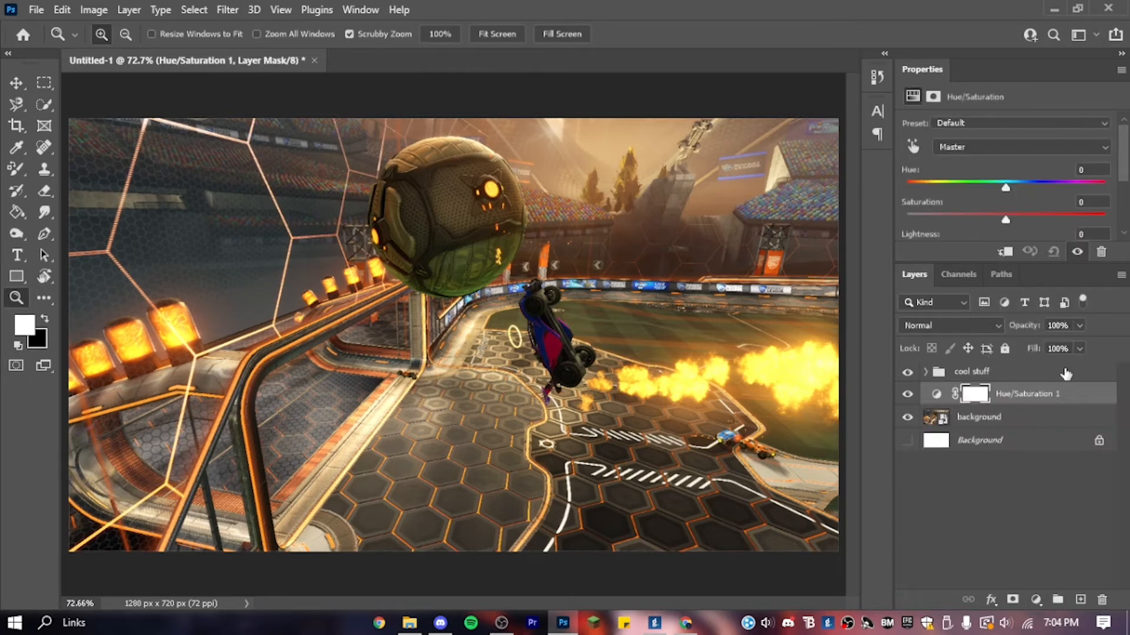
{"action": "left_click_drag", "start_coordinate": [1002, 190], "coordinate": [917, 180]}
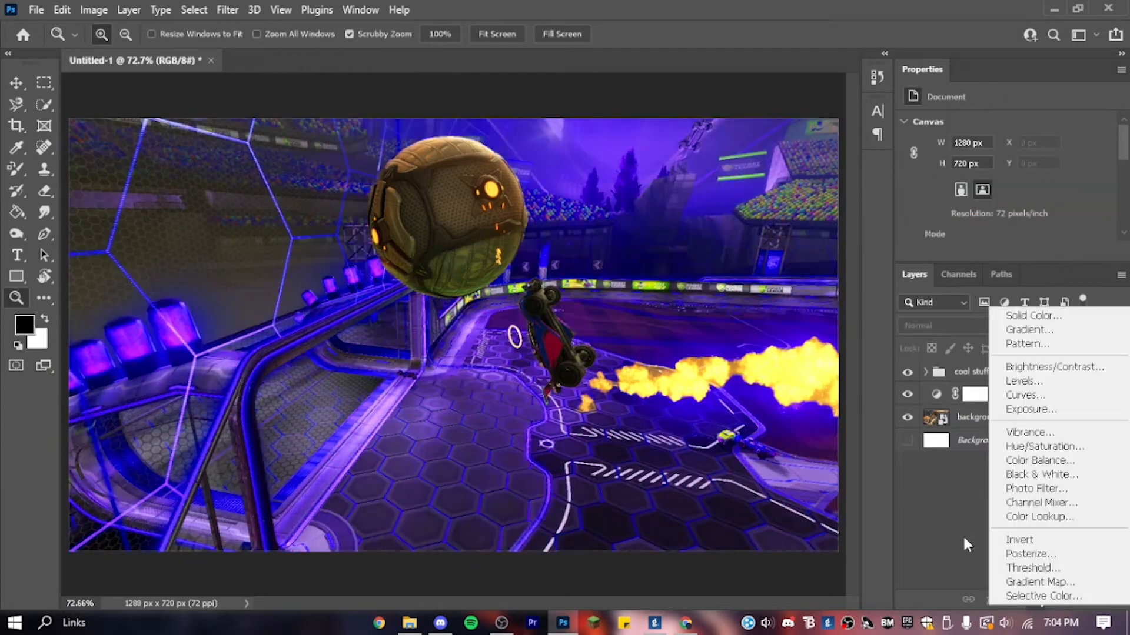
{"action": "left_click", "coordinate": [964, 536]}
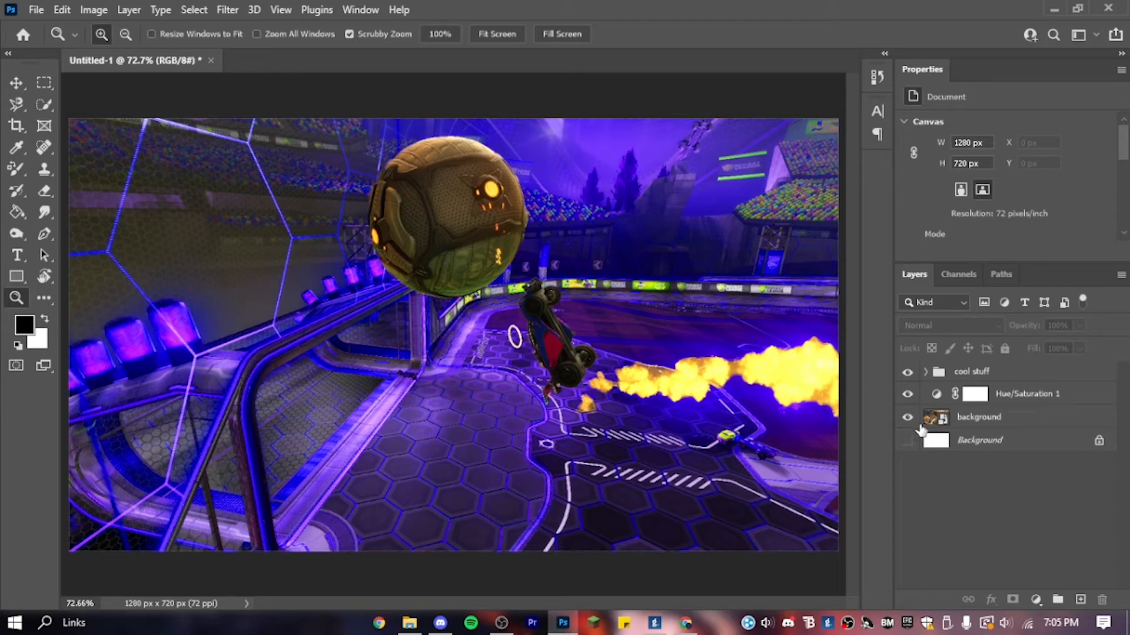
Step: Expand the cool stuff group and open the layer style settings of the ball layer
{"action": "left_click", "coordinate": [919, 377]}
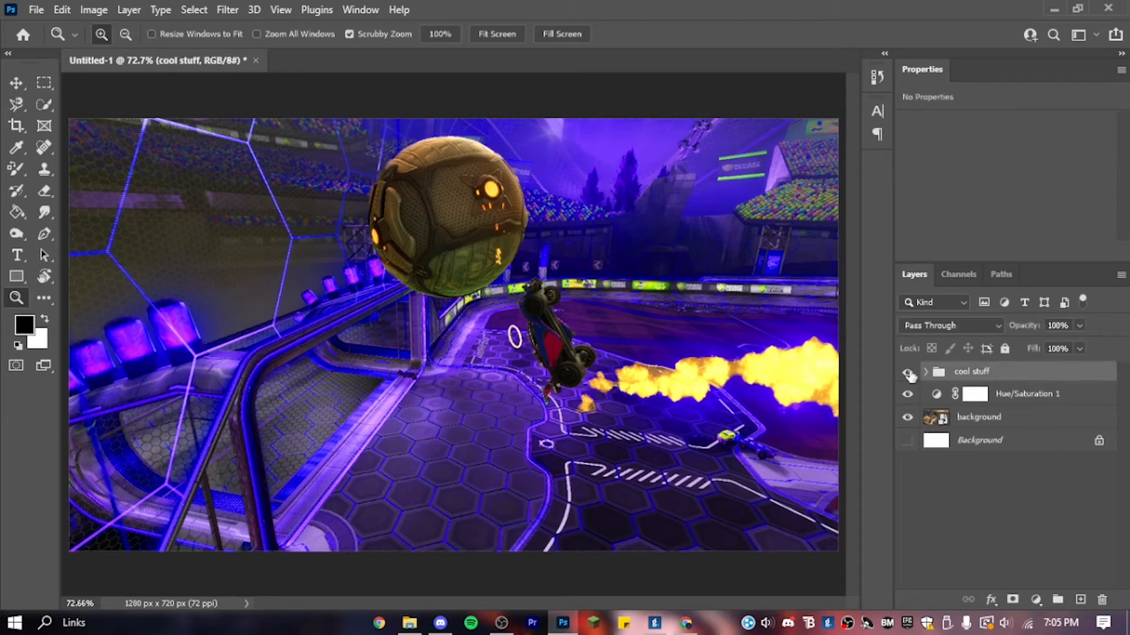
{"action": "left_click", "coordinate": [926, 372]}
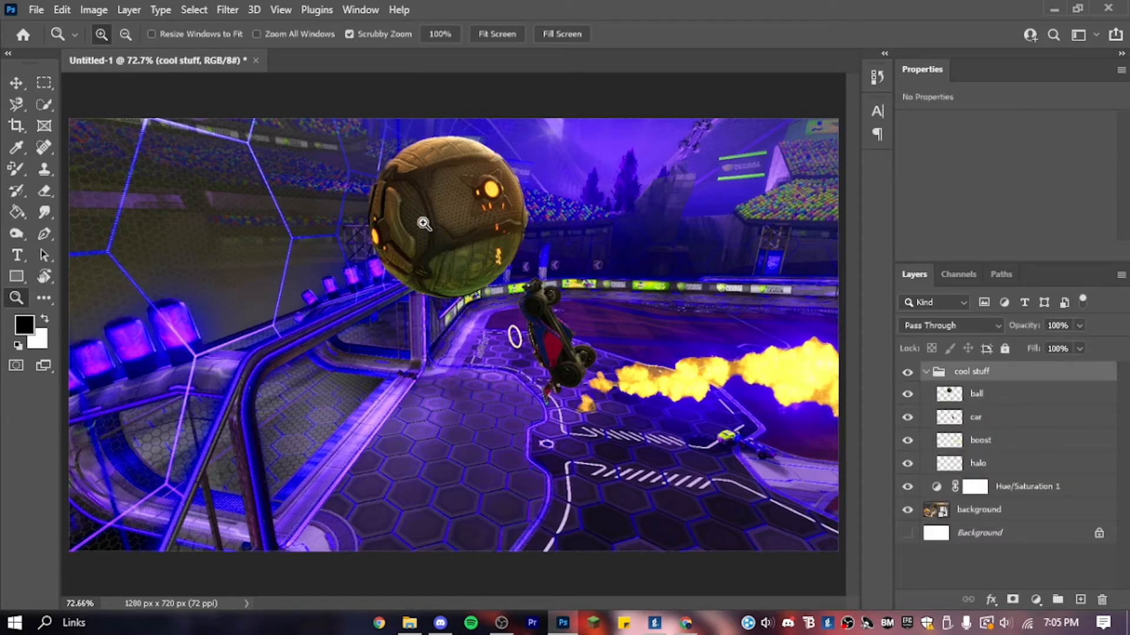
{"action": "left_click", "coordinate": [1007, 395]}
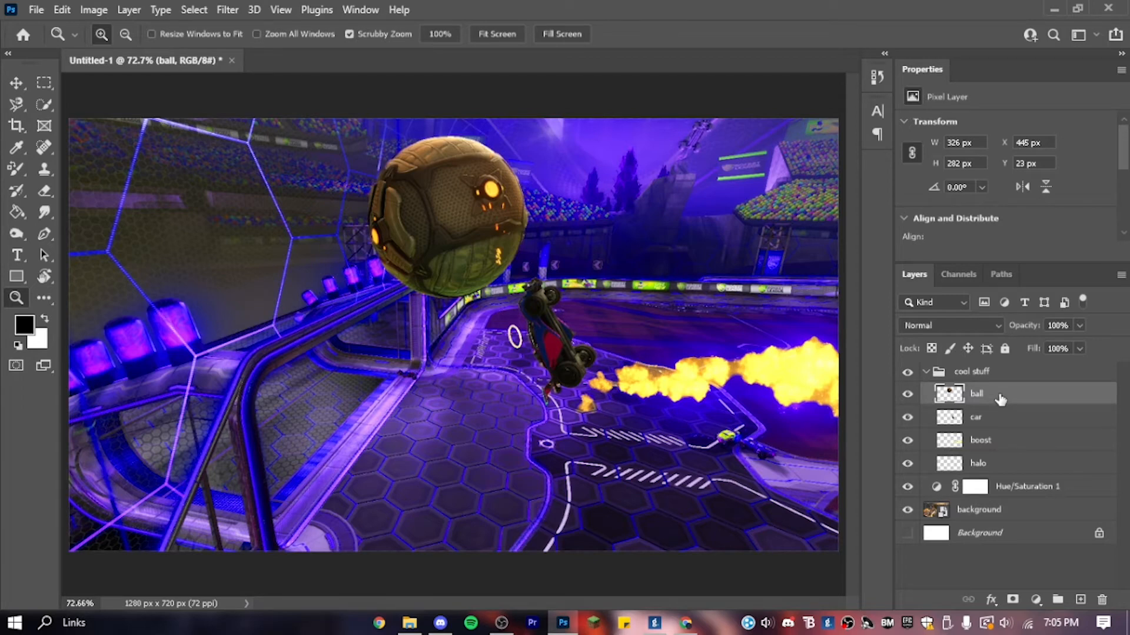
{"action": "double_click", "coordinate": [997, 399]}
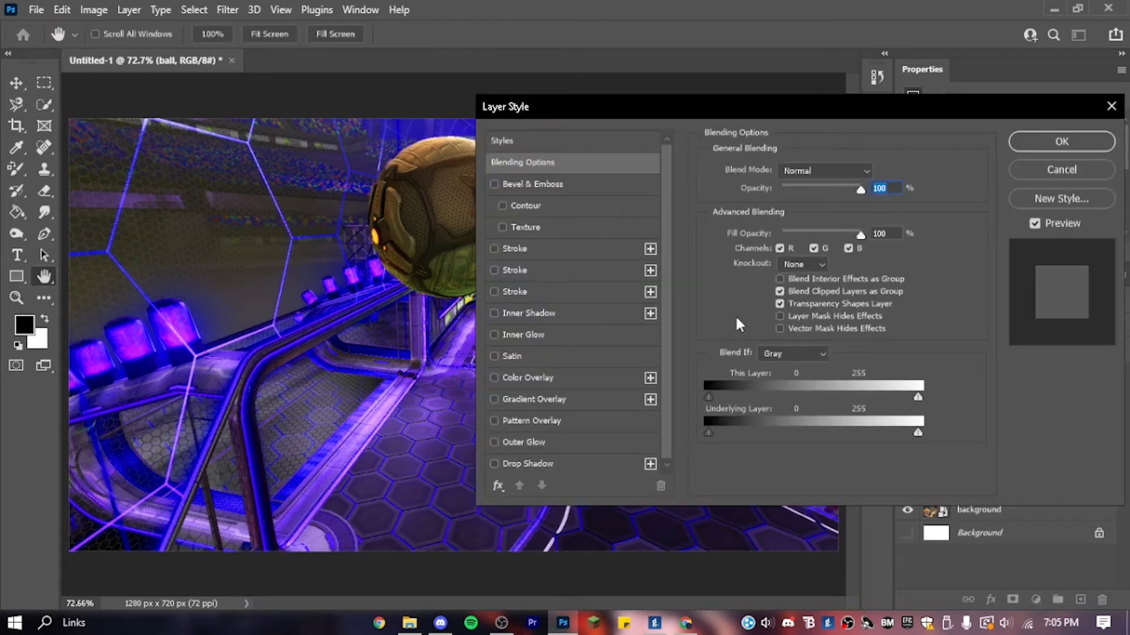
Step: Add an outside solid-color stroke of 6 px to the ball layer, after trying the other stroke presets
{"action": "left_click", "coordinate": [518, 248]}
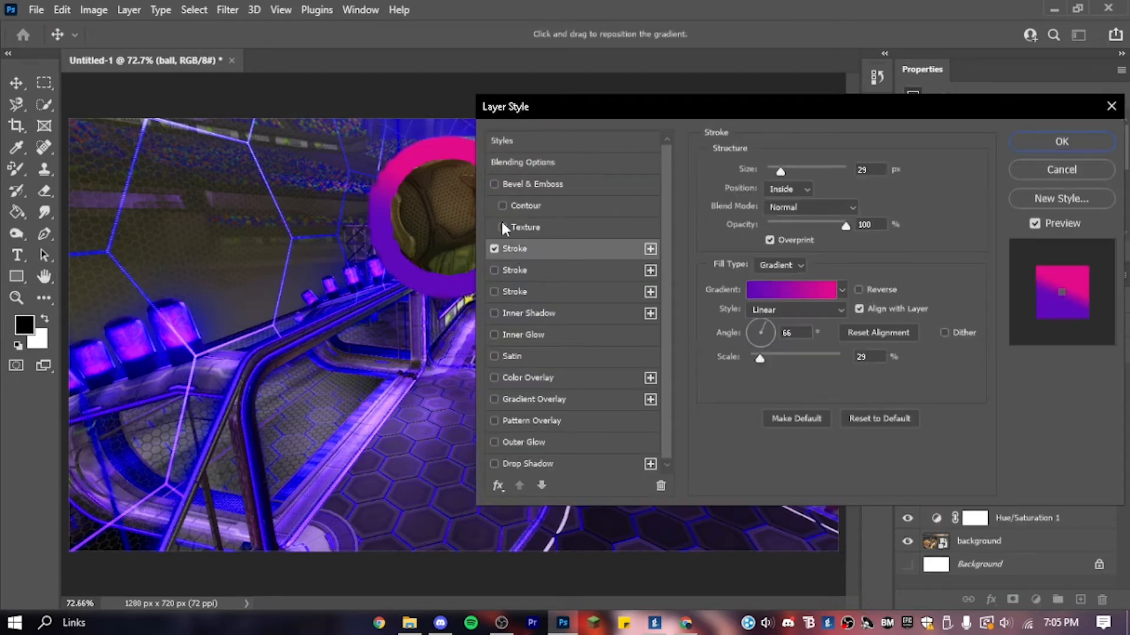
{"action": "left_click", "coordinate": [495, 249]}
{"action": "left_click", "coordinate": [495, 270]}
{"action": "left_click", "coordinate": [495, 270]}
{"action": "left_click", "coordinate": [490, 292]}
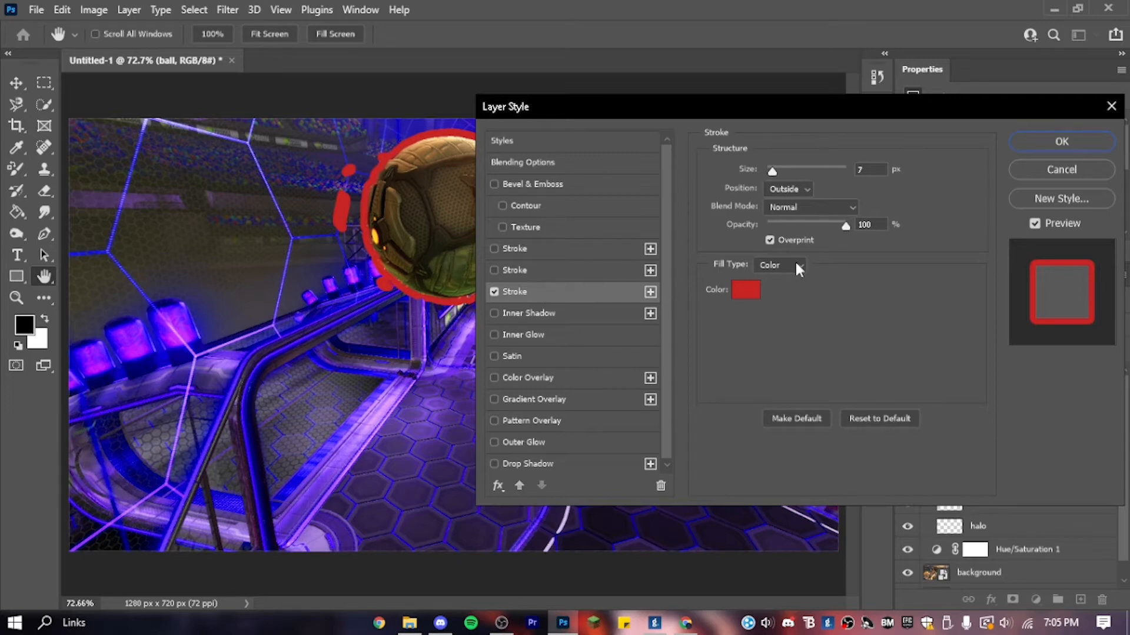
{"action": "left_click_drag", "start_coordinate": [772, 169], "coordinate": [759, 169]}
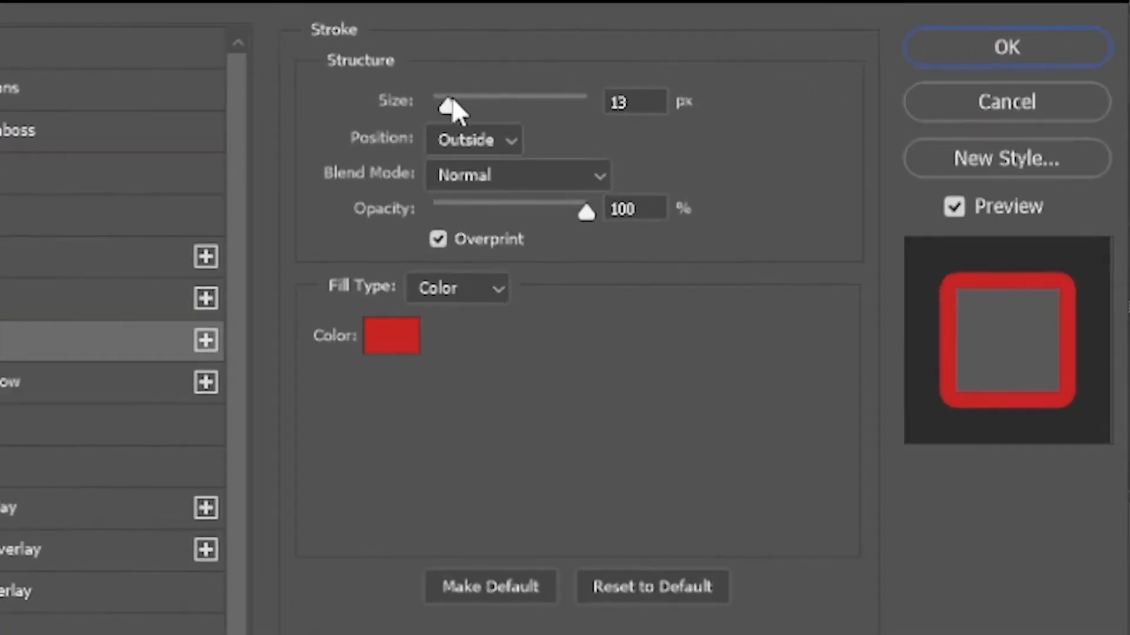
{"action": "mouse_move", "coordinate": [354, 94]}
{"action": "left_mouse_down"}
{"action": "mouse_move", "coordinate": [386, 99]}
{"action": "mouse_move", "coordinate": [378, 90]}
{"action": "left_mouse_up"}
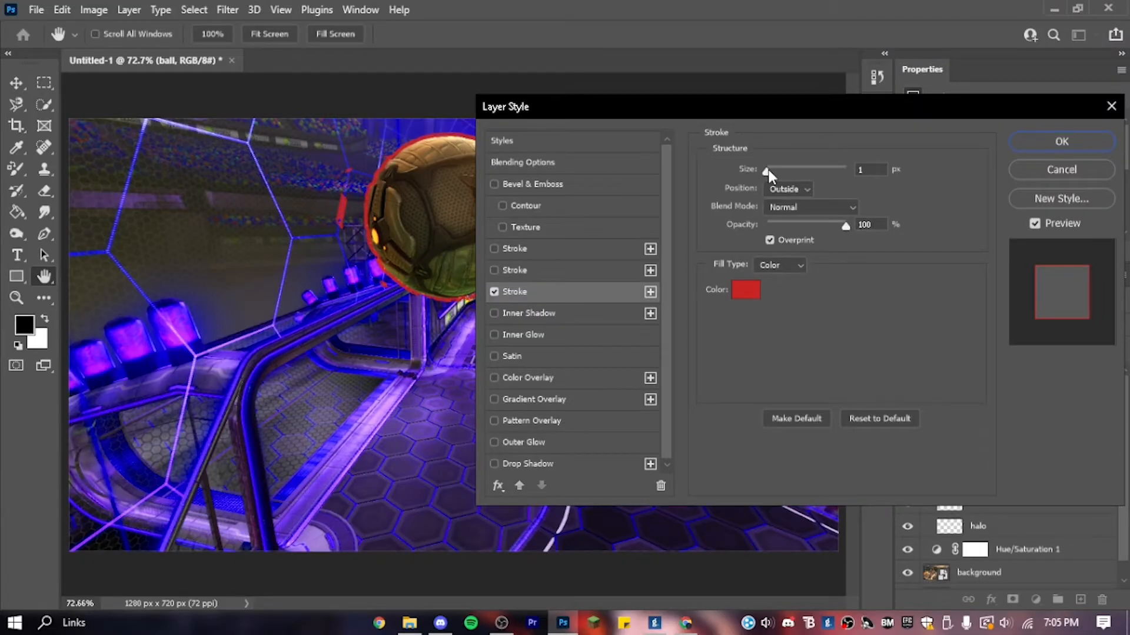
{"action": "left_click_drag", "start_coordinate": [767, 170], "coordinate": [772, 170]}
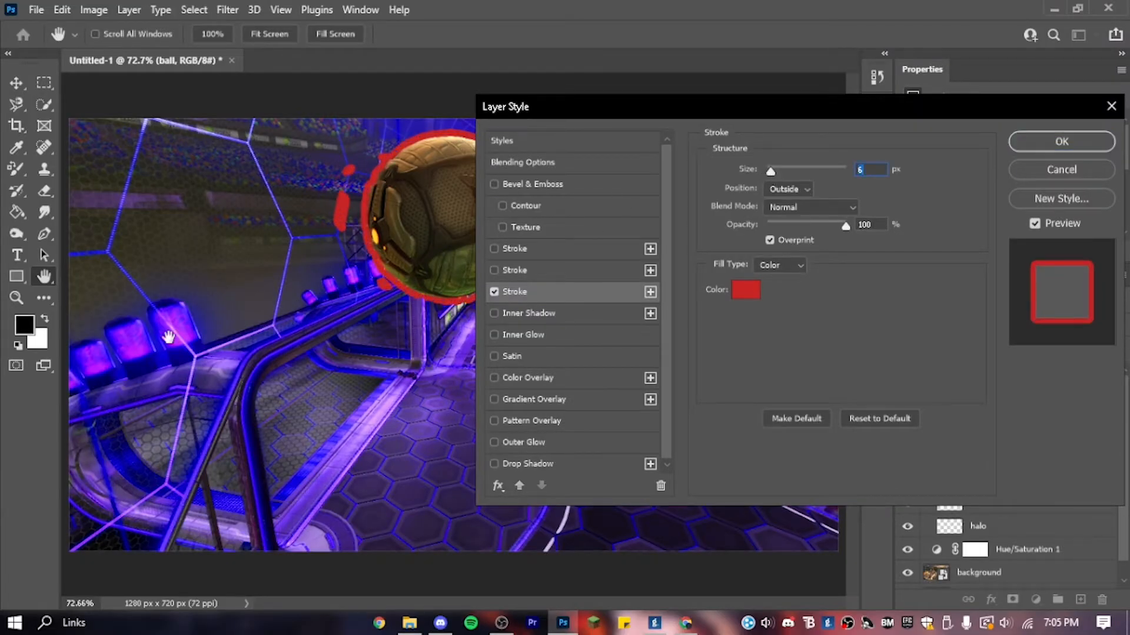
{"action": "left_click", "coordinate": [1037, 147]}
Step: Erase the stray leftover pixels beside the ball cutout
{"action": "key", "text": "z"}
{"action": "key", "text": "e"}
{"action": "mouse_move", "coordinate": [329, 173]}
{"action": "left_mouse_down"}
{"action": "mouse_move", "coordinate": [341, 164]}
{"action": "mouse_move", "coordinate": [327, 197]}
{"action": "mouse_move", "coordinate": [338, 255]}
{"action": "left_mouse_up"}
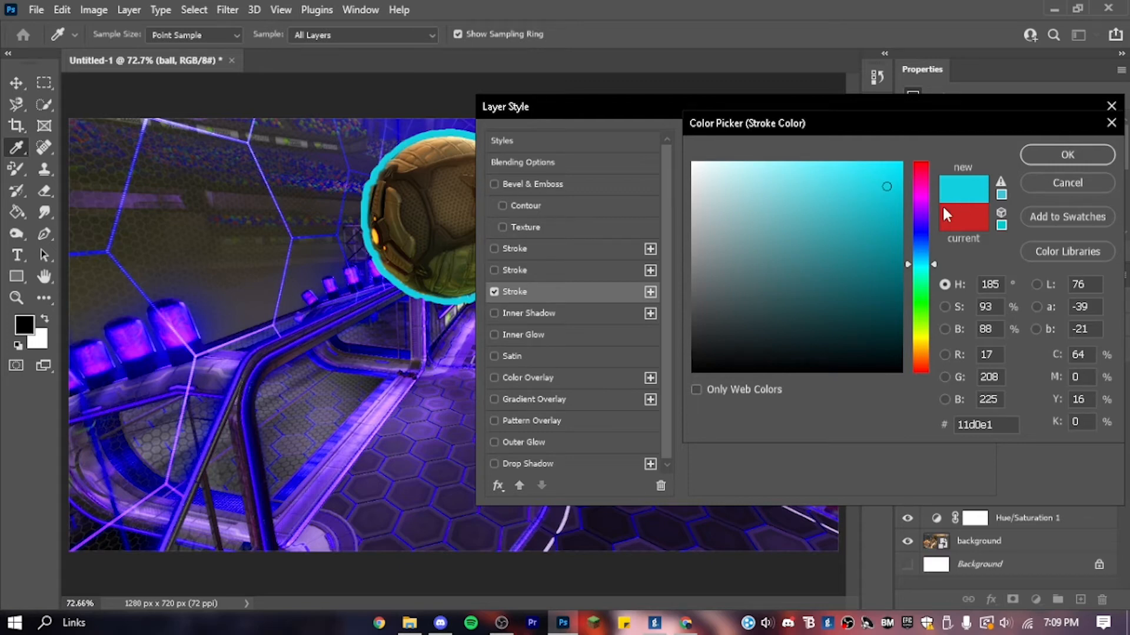
Step: Set the ball's stroke color to cyan 11d0e1 and apply the layer style
{"action": "left_click", "coordinate": [990, 424]}
{"action": "left_click", "coordinate": [981, 424]}
{"action": "left_click", "coordinate": [1060, 156]}
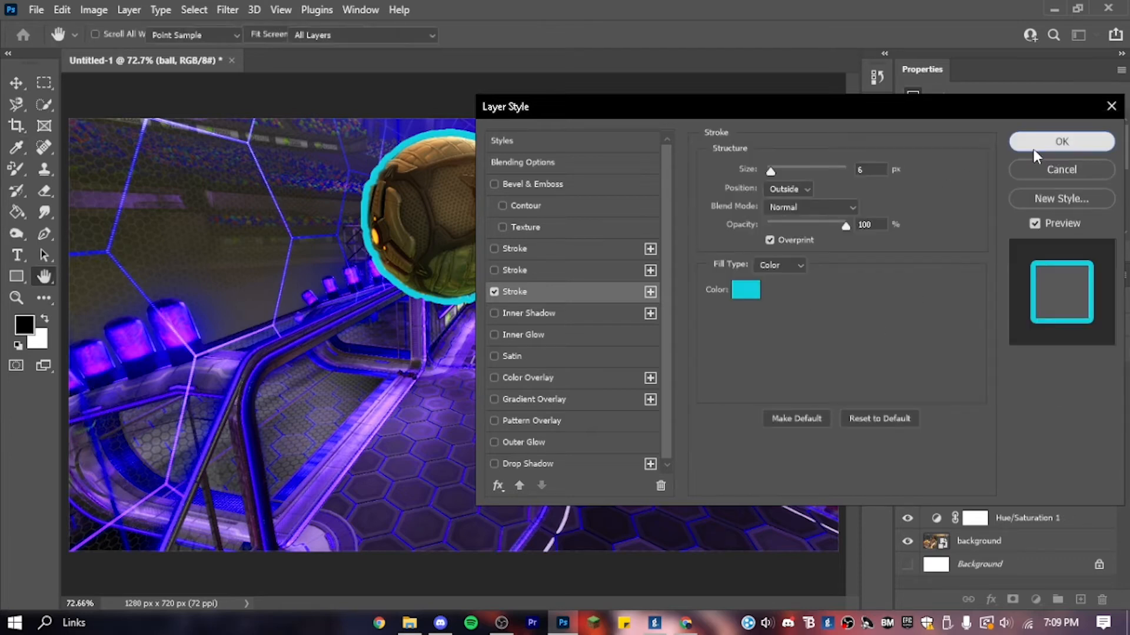
{"action": "left_click", "coordinate": [1038, 147]}
Step: Apply the same 6 px cyan outside stroke to the car and halo layers, and collapse the layers' effect lists
{"action": "double_click", "coordinate": [1034, 451]}
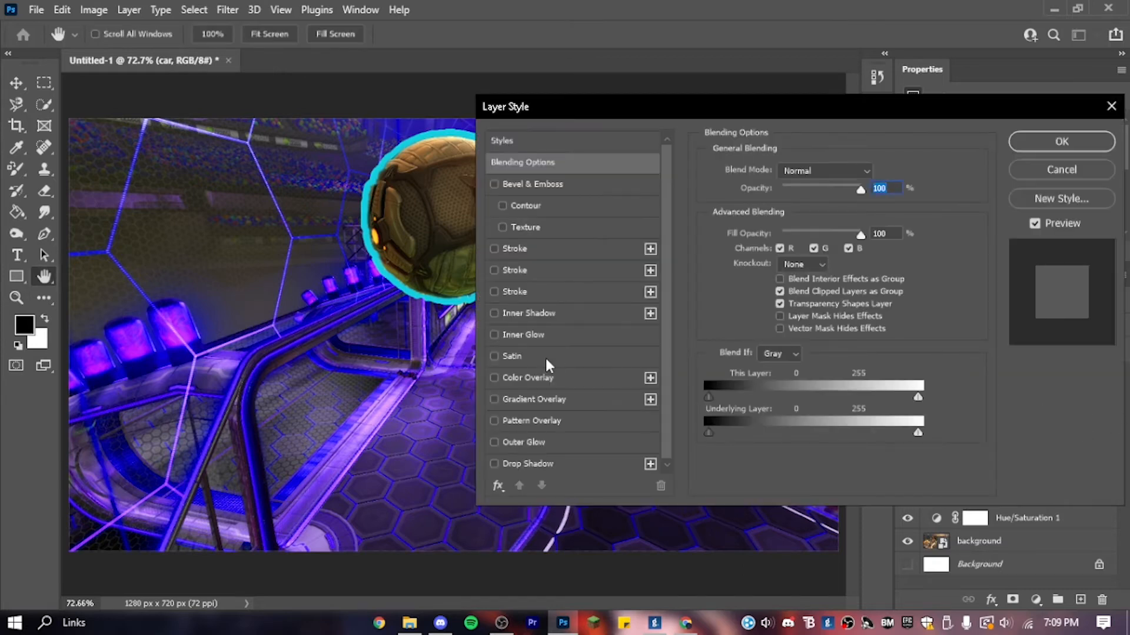
{"action": "left_click", "coordinate": [533, 293]}
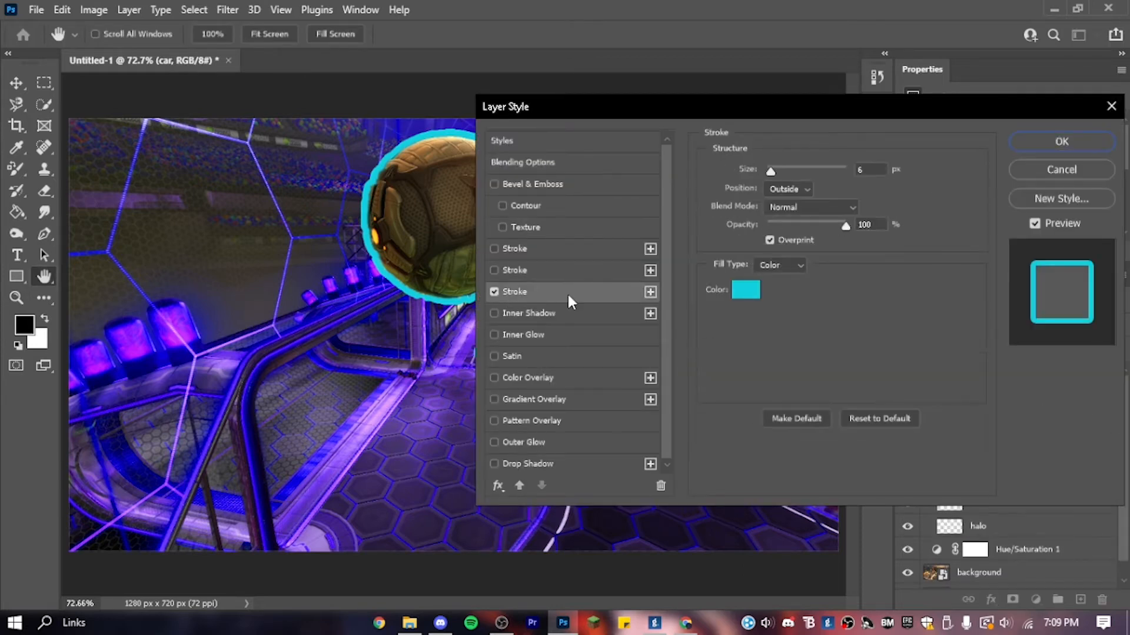
{"action": "key", "text": "Return"}
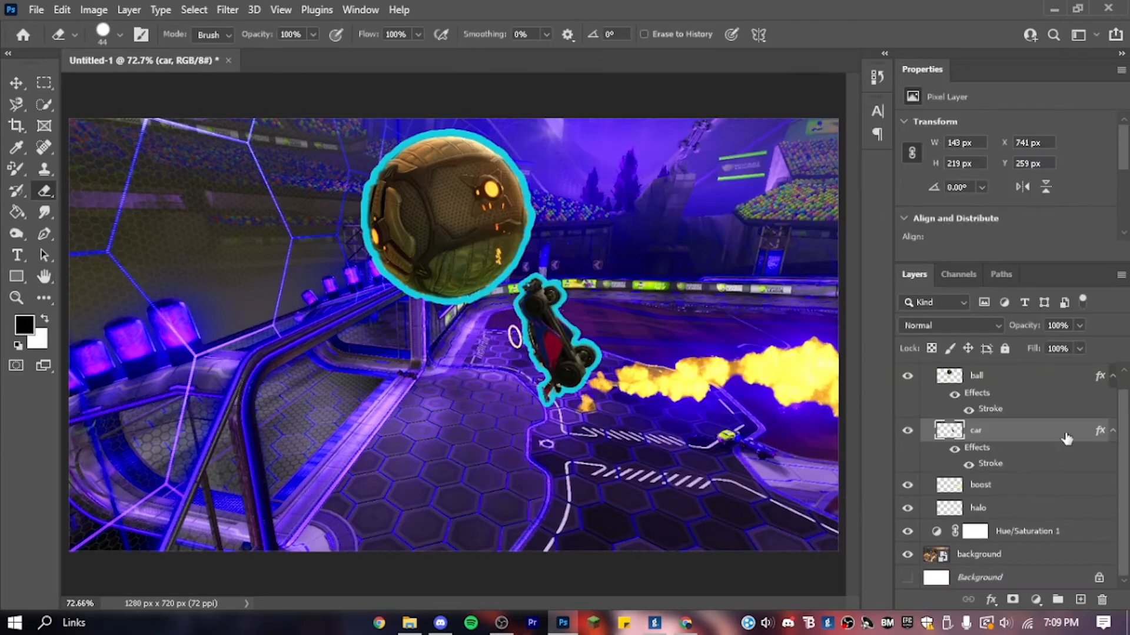
{"action": "left_click", "coordinate": [1112, 384]}
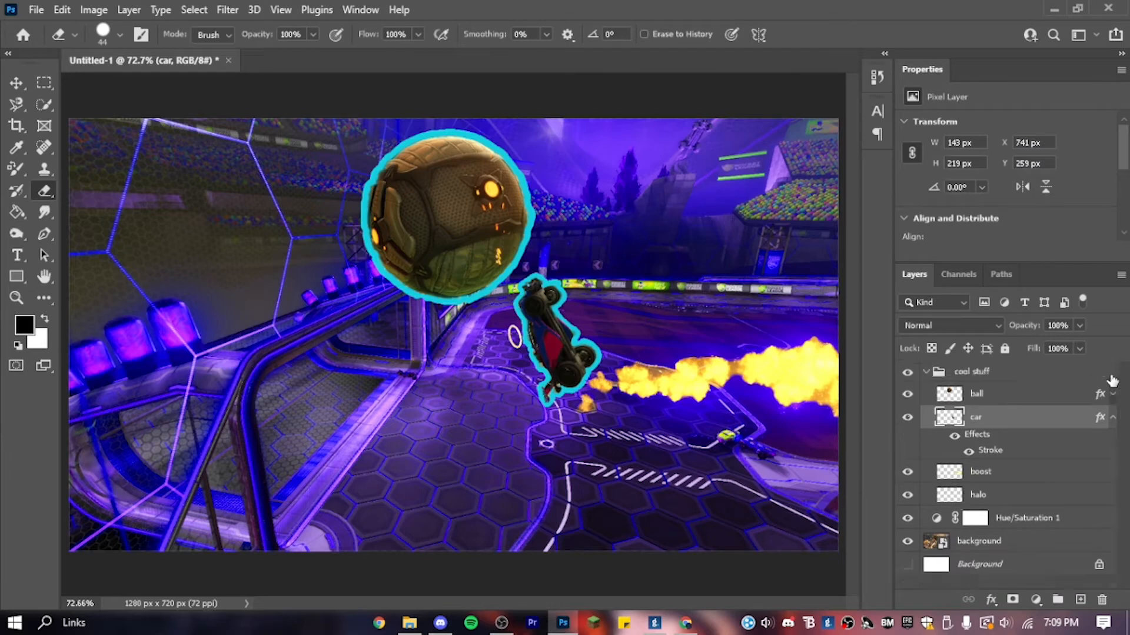
{"action": "left_click", "coordinate": [1112, 417]}
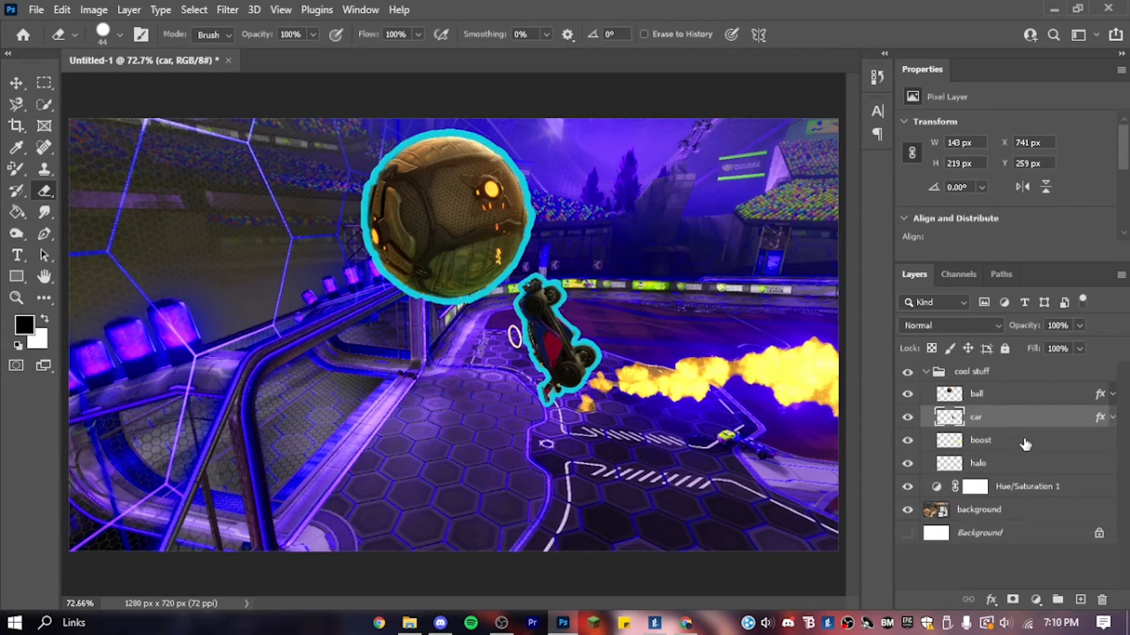
{"action": "left_click", "coordinate": [1025, 443]}
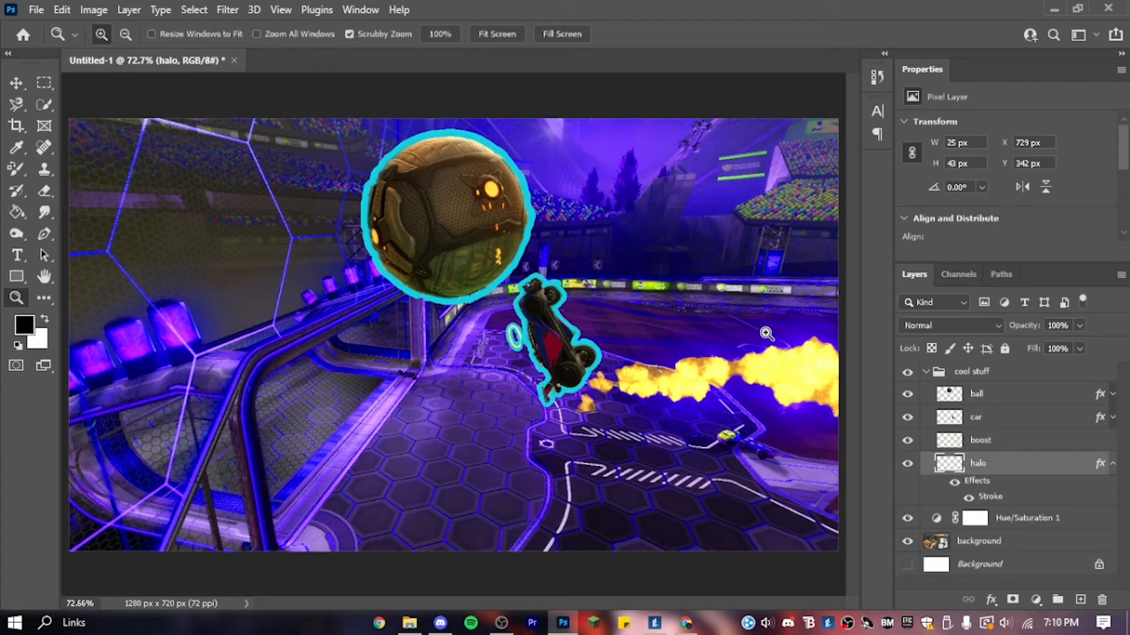
{"action": "left_click", "coordinate": [1112, 464]}
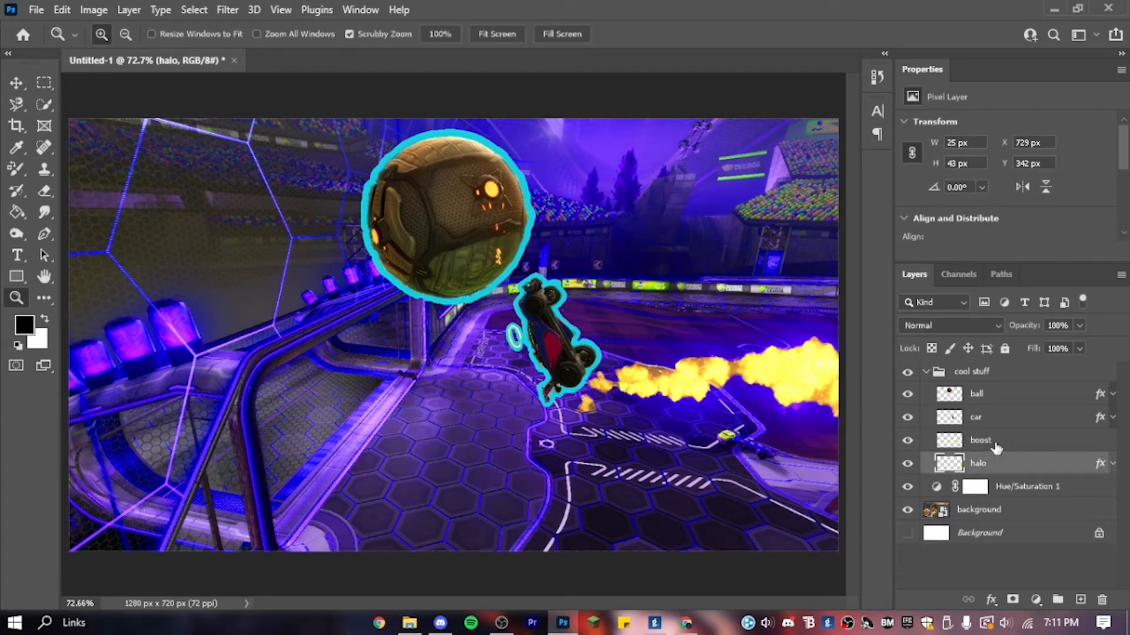
{"action": "double_click", "coordinate": [994, 441]}
{"action": "double_click", "coordinate": [1052, 442]}
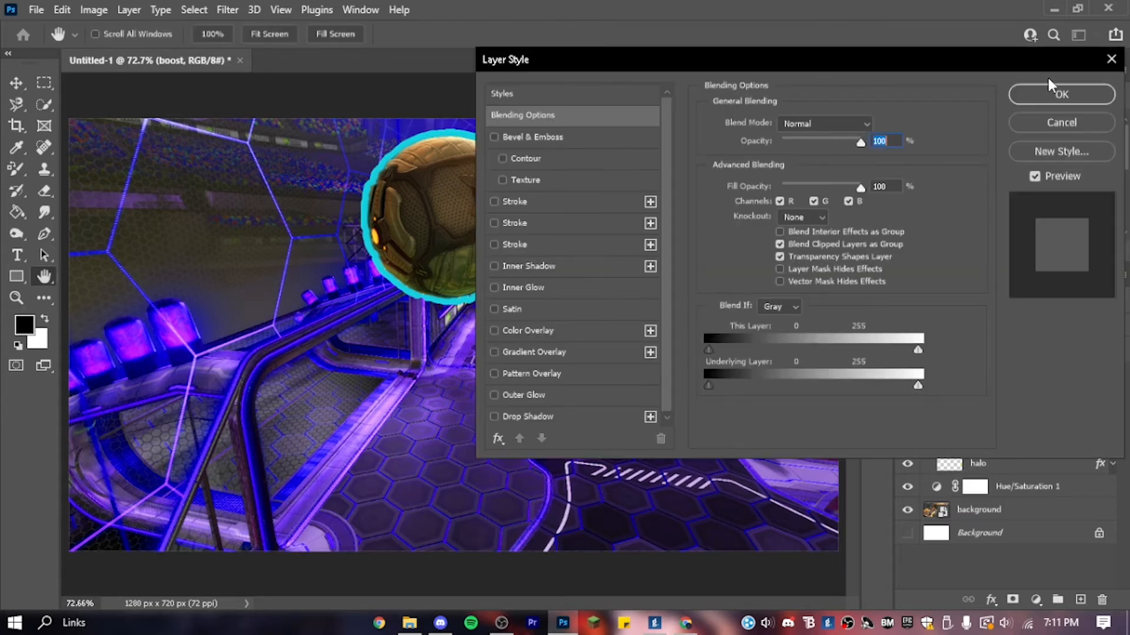
{"action": "left_click", "coordinate": [1111, 59]}
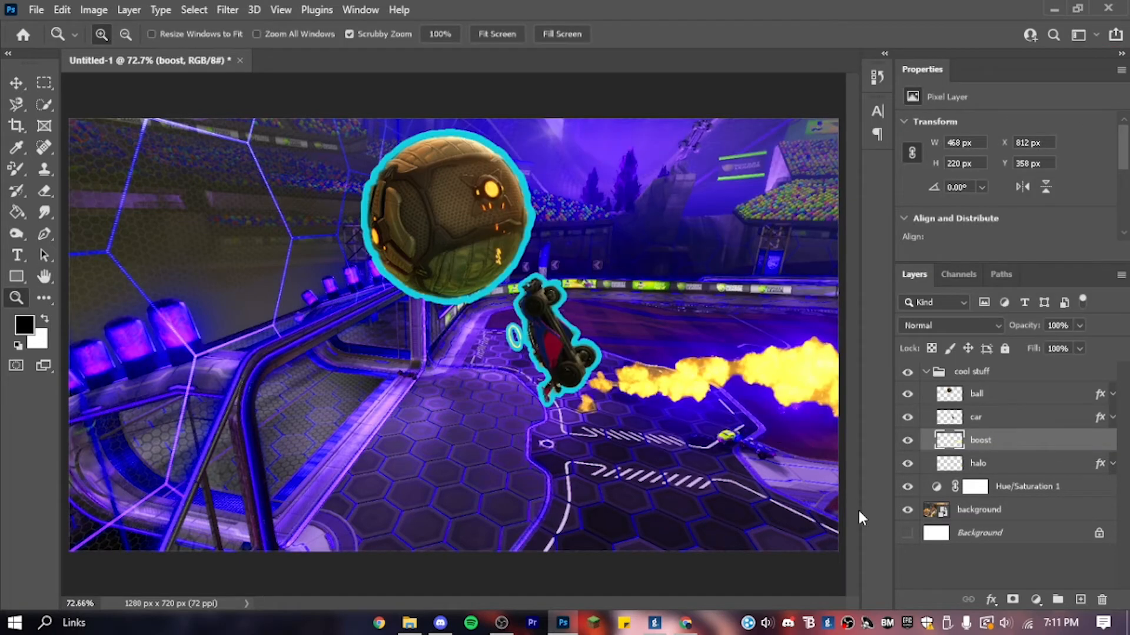
Step: Try a Brightness/Contrast adjustment layer above the boost layer with brightness raised to 31, and delete it
{"action": "left_click", "coordinate": [1036, 599]}
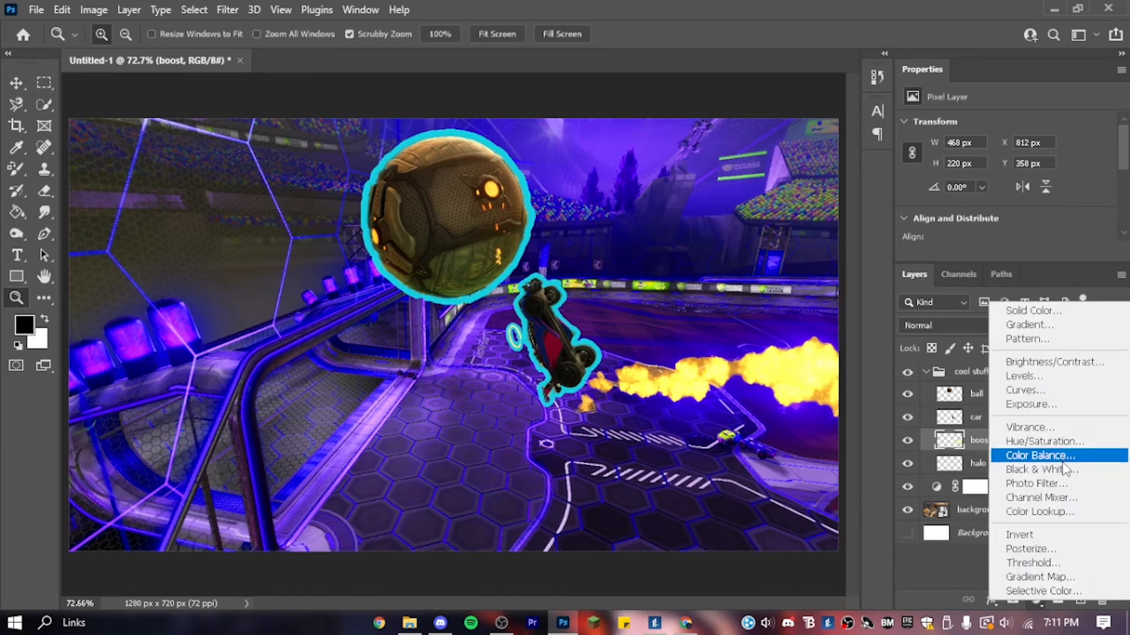
{"action": "left_click", "coordinate": [1071, 362]}
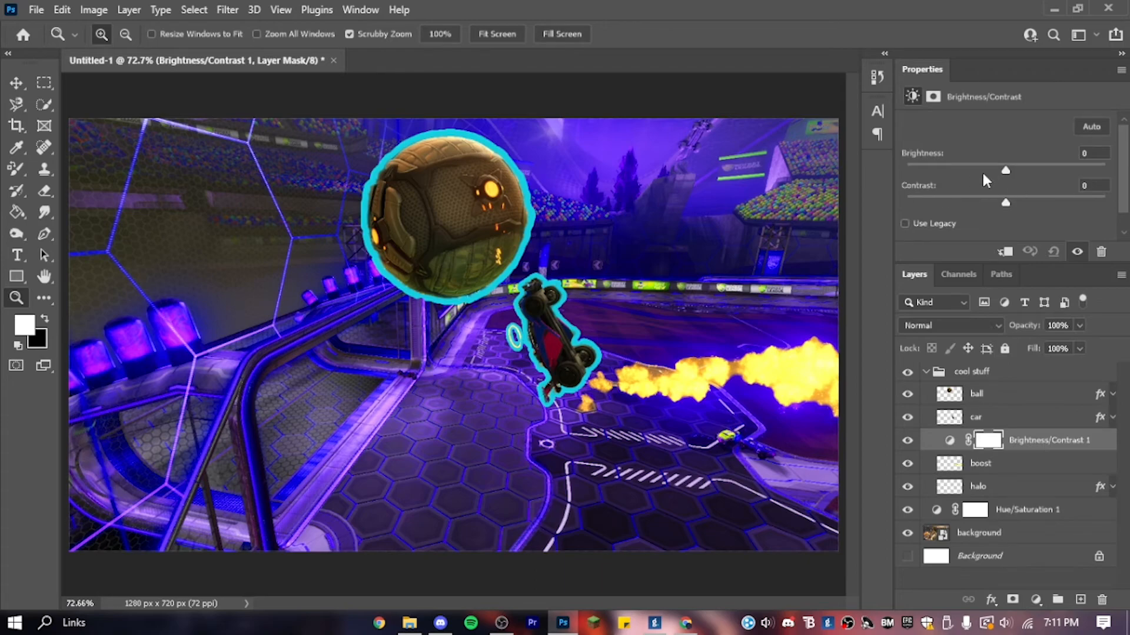
{"action": "left_click_drag", "start_coordinate": [997, 169], "coordinate": [1030, 172]}
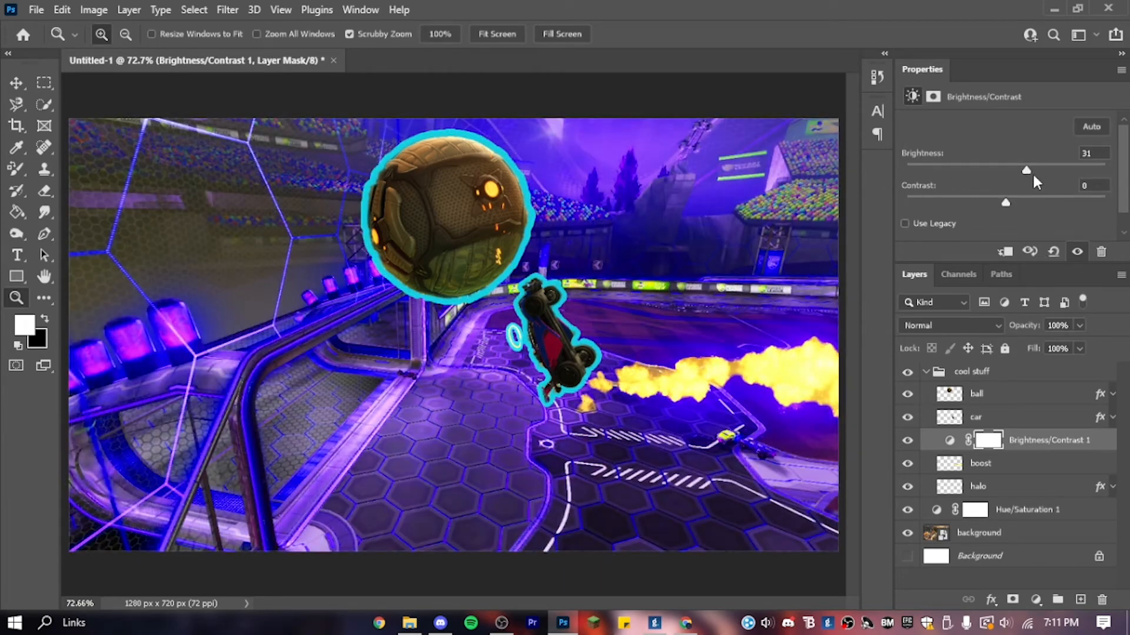
{"action": "left_click", "coordinate": [1101, 252]}
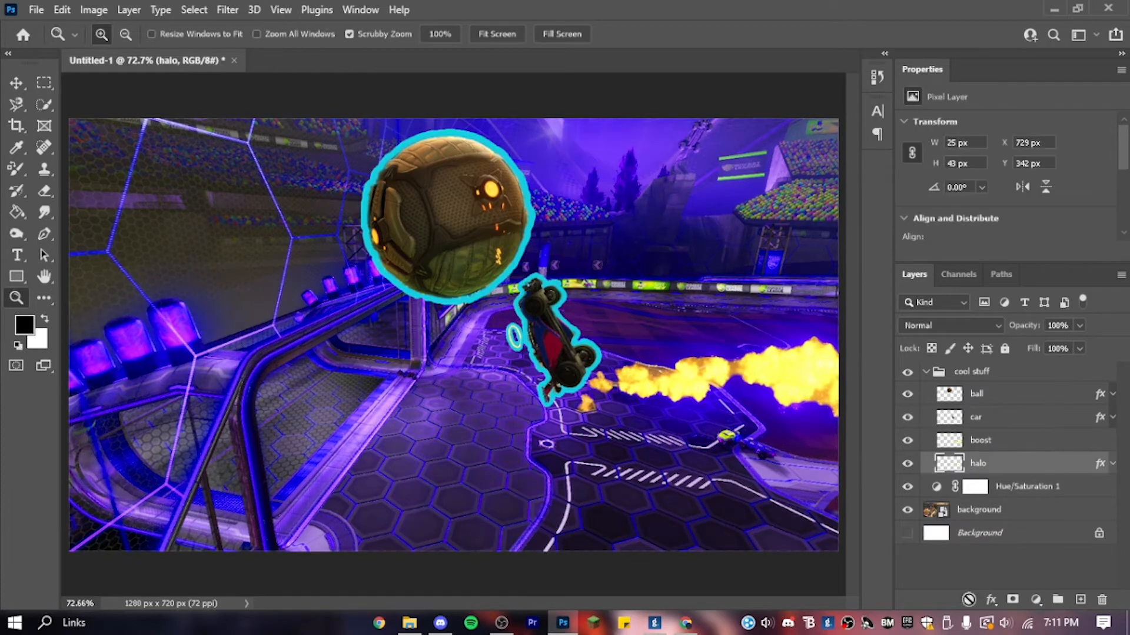
Step: Try adding a layer mask to the halo layer and a Brightness/Contrast adjustment layer above it
{"action": "left_click", "coordinate": [1012, 599]}
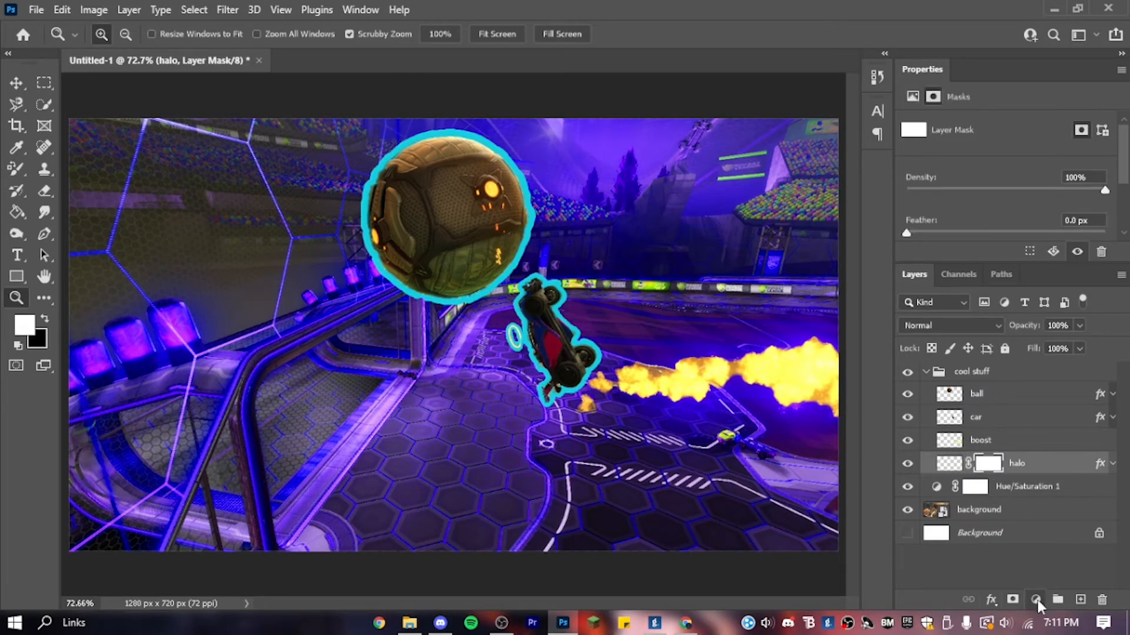
{"action": "left_click", "coordinate": [1036, 600]}
{"action": "left_click", "coordinate": [1047, 360]}
{"action": "left_click_drag", "start_coordinate": [1005, 203], "coordinate": [1105, 170]}
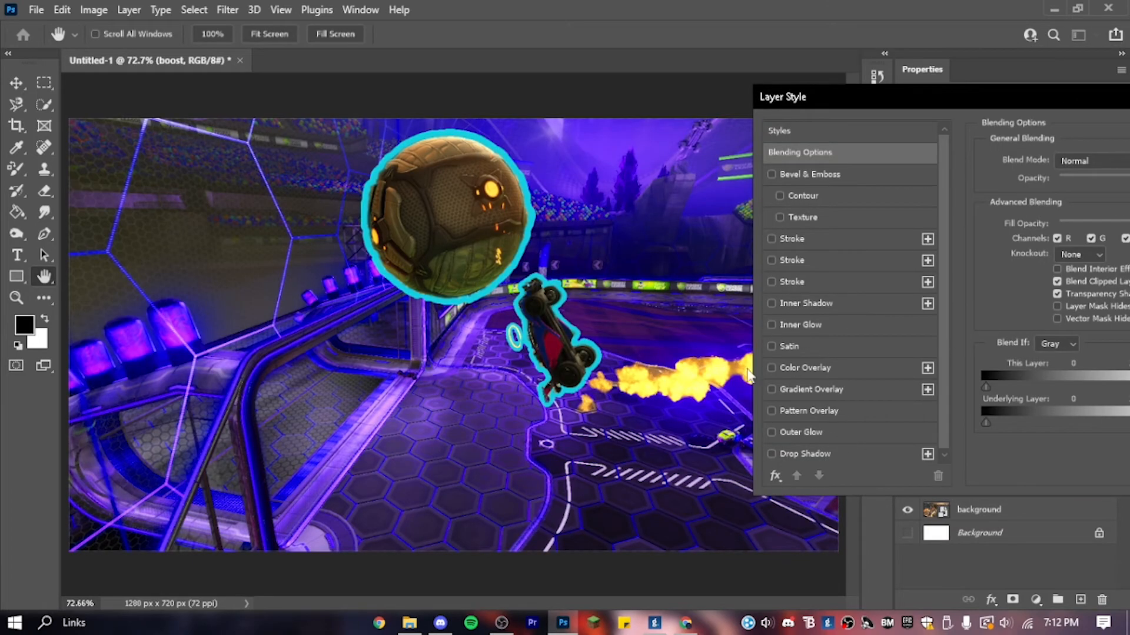
Step: Test Inner Glow in the boost layer's style settings and enable Inner Shadow for the layer
{"action": "left_click_drag", "start_coordinate": [875, 93], "coordinate": [903, 49]}
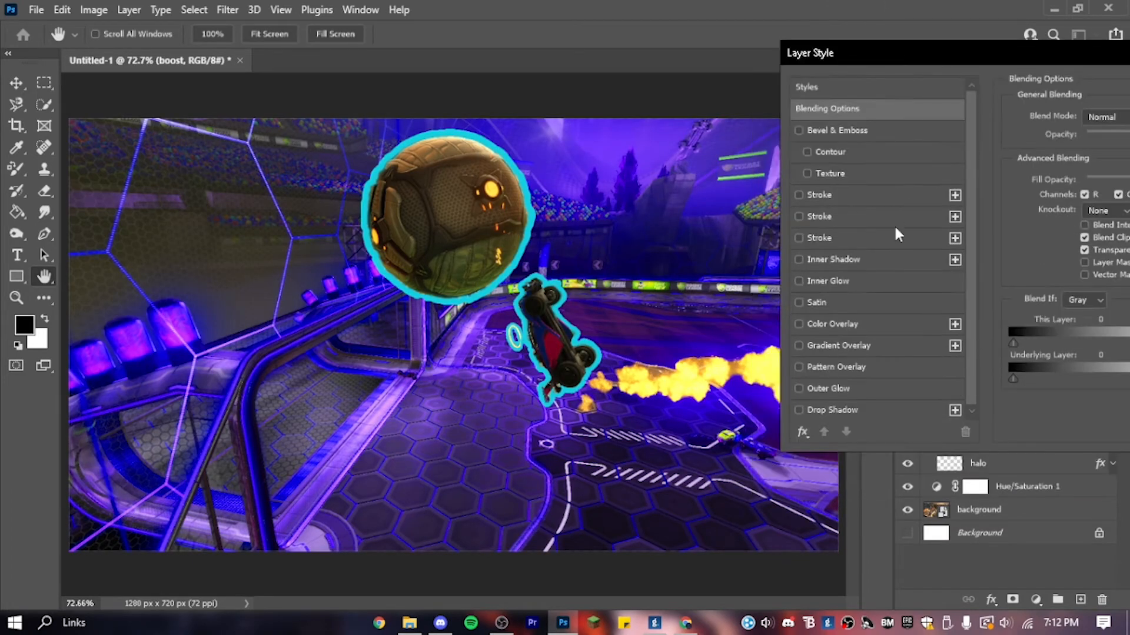
{"action": "left_click", "coordinate": [836, 282]}
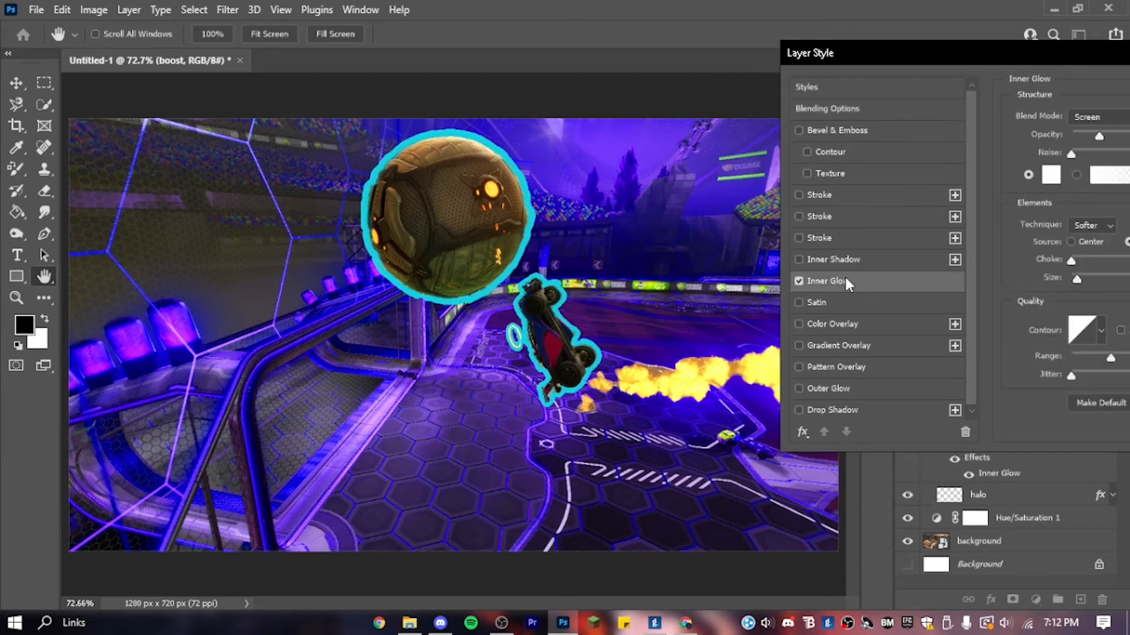
{"action": "left_click", "coordinate": [799, 260]}
{"action": "left_click", "coordinate": [798, 259]}
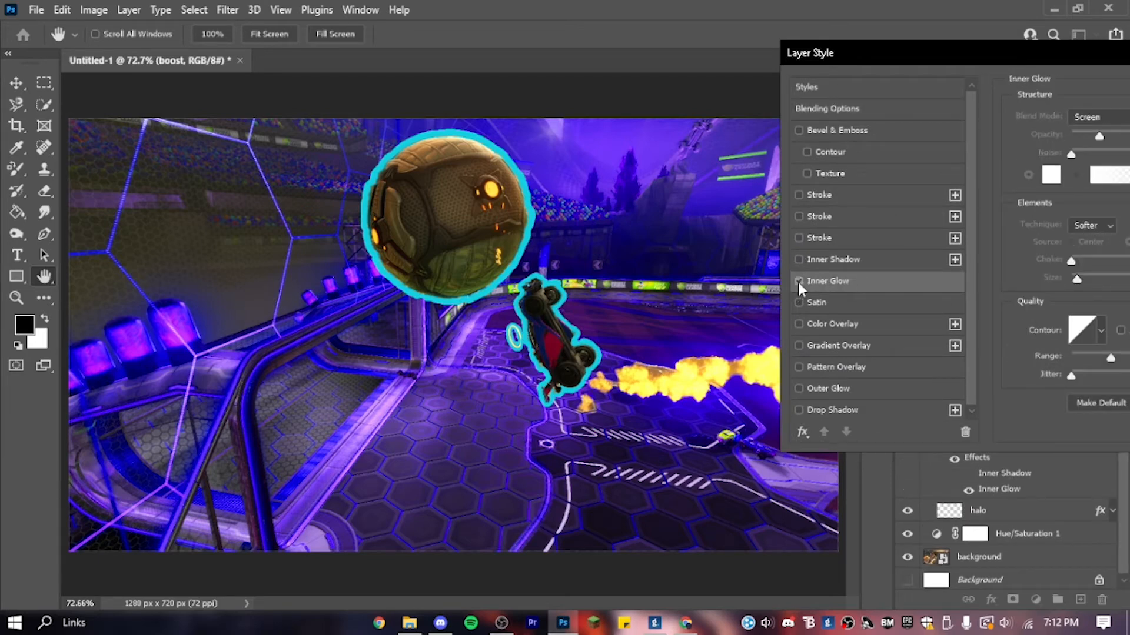
{"action": "left_click", "coordinate": [799, 282]}
{"action": "left_click", "coordinate": [798, 260]}
{"action": "left_click", "coordinate": [800, 259]}
{"action": "left_click", "coordinate": [800, 259]}
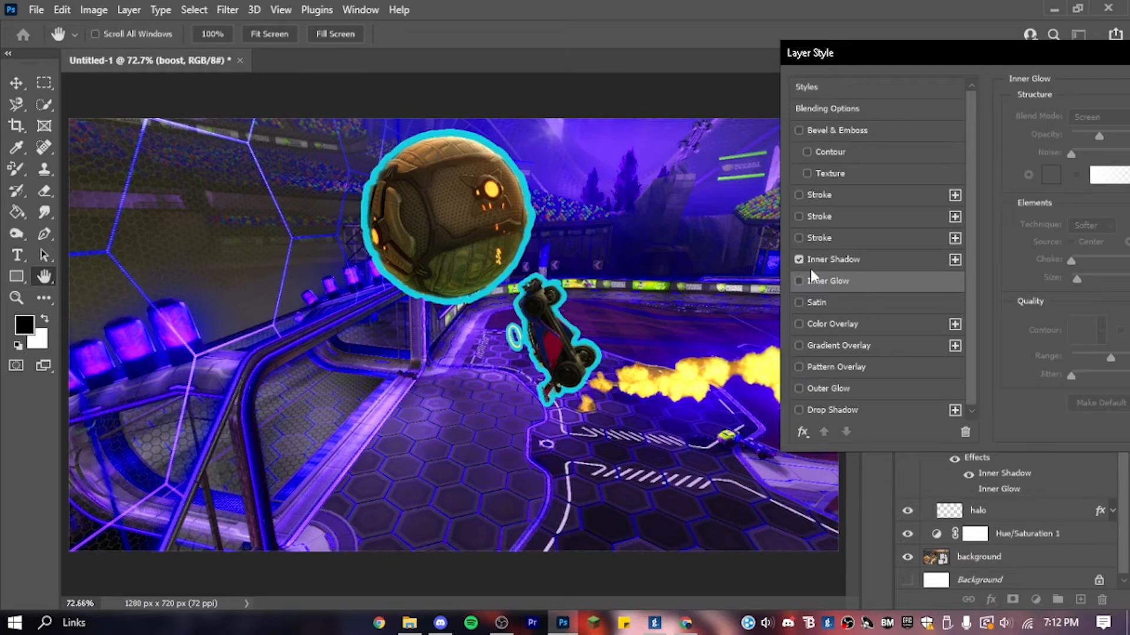
Step: Test Color and Gradient Overlay on the boost layer, and apply Inner Glow at 35% opacity and 7 px size plus Outer Glow
{"action": "left_click", "coordinate": [799, 324]}
{"action": "left_click", "coordinate": [799, 324]}
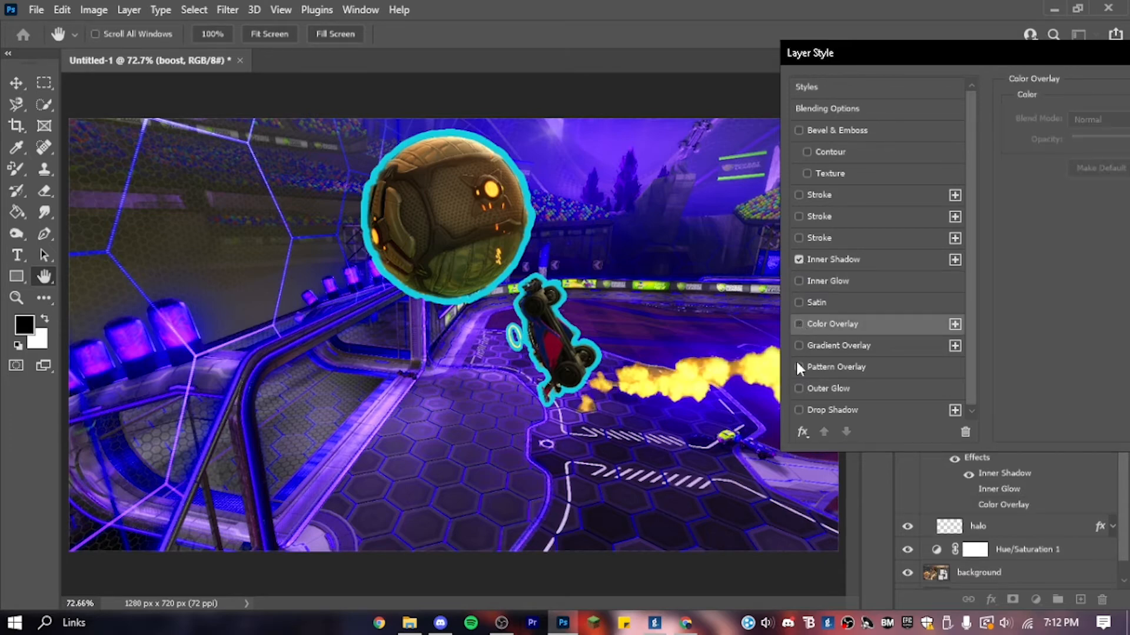
{"action": "left_click", "coordinate": [799, 345]}
{"action": "left_click", "coordinate": [799, 346]}
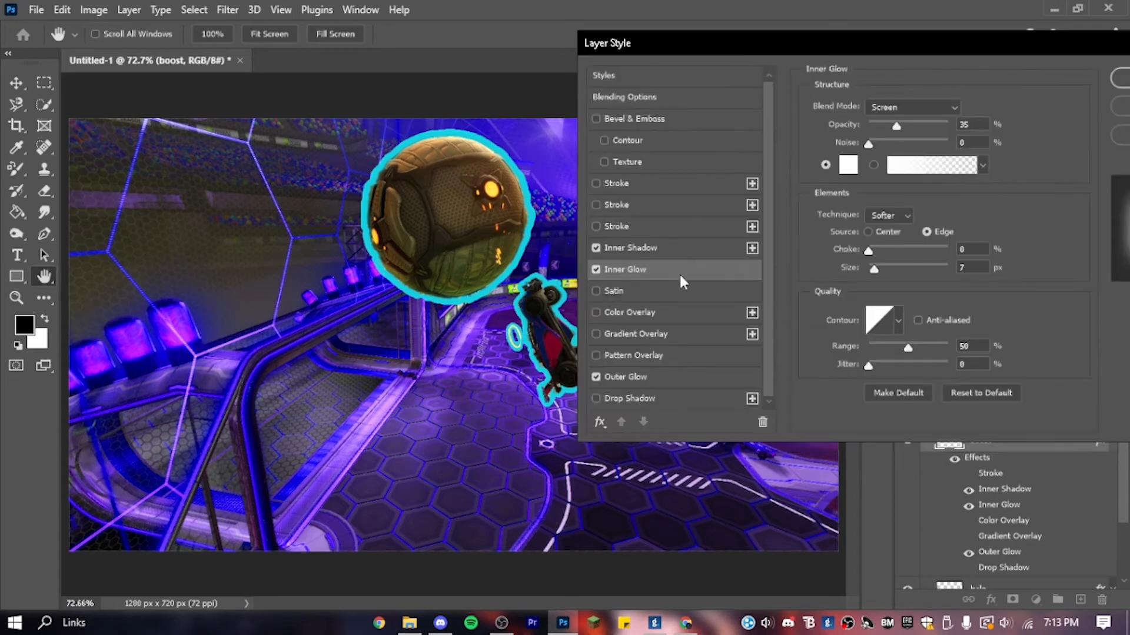
{"action": "scroll", "coordinate": [680, 277], "scroll_direction": "up", "scroll_amount": 1}
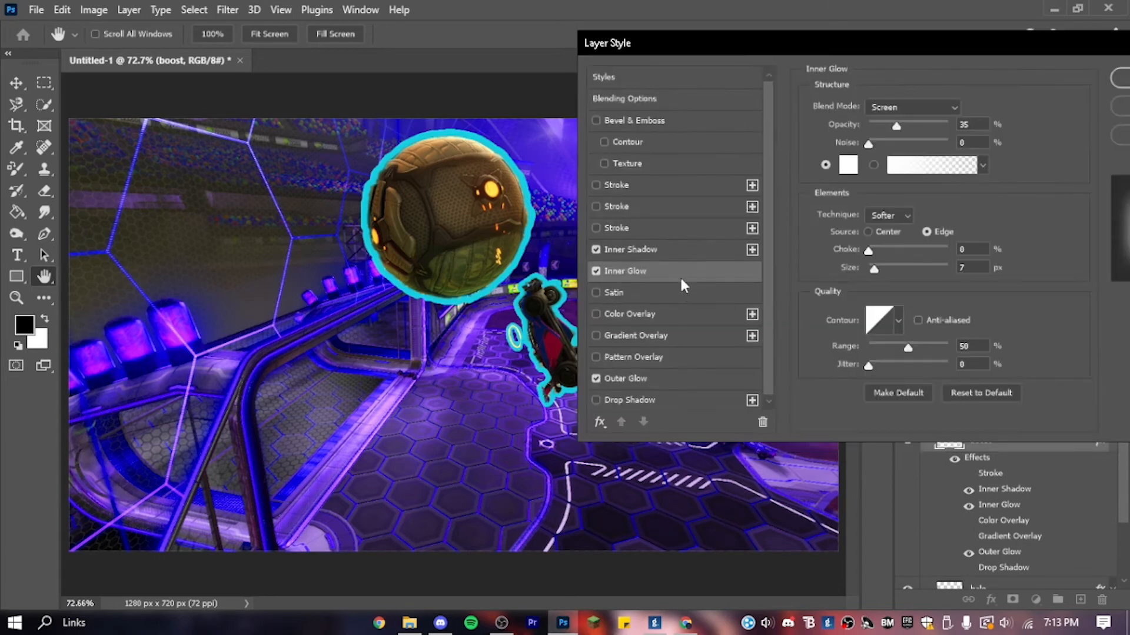
{"action": "left_click", "coordinate": [1118, 78]}
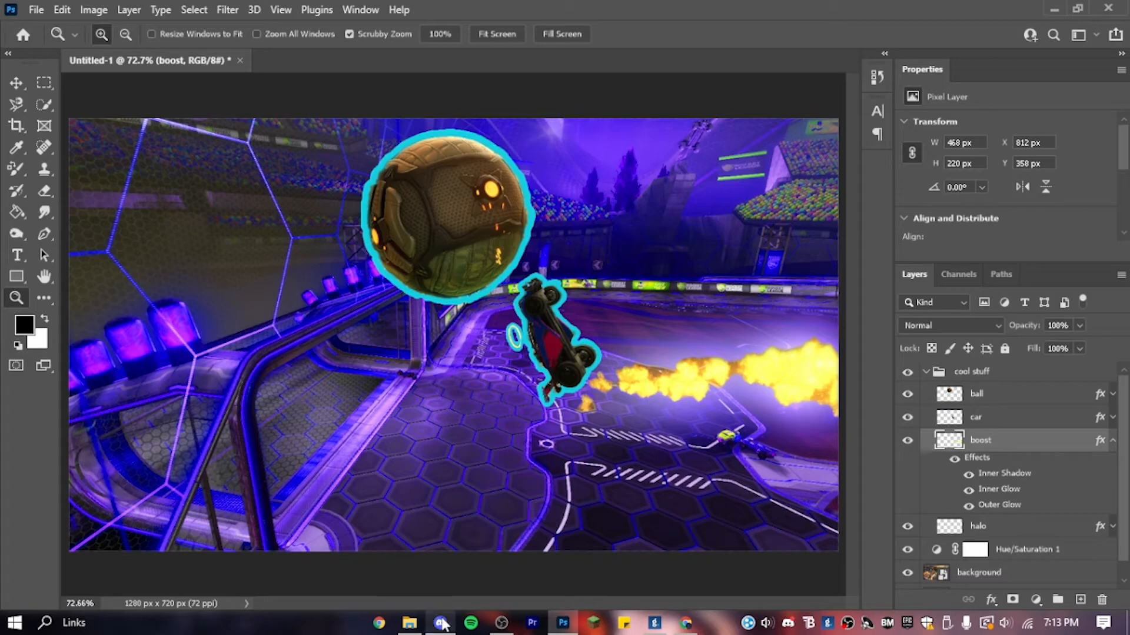
Step: Switch to the browser and open your own YouTube channel page
{"action": "left_click", "coordinate": [688, 625]}
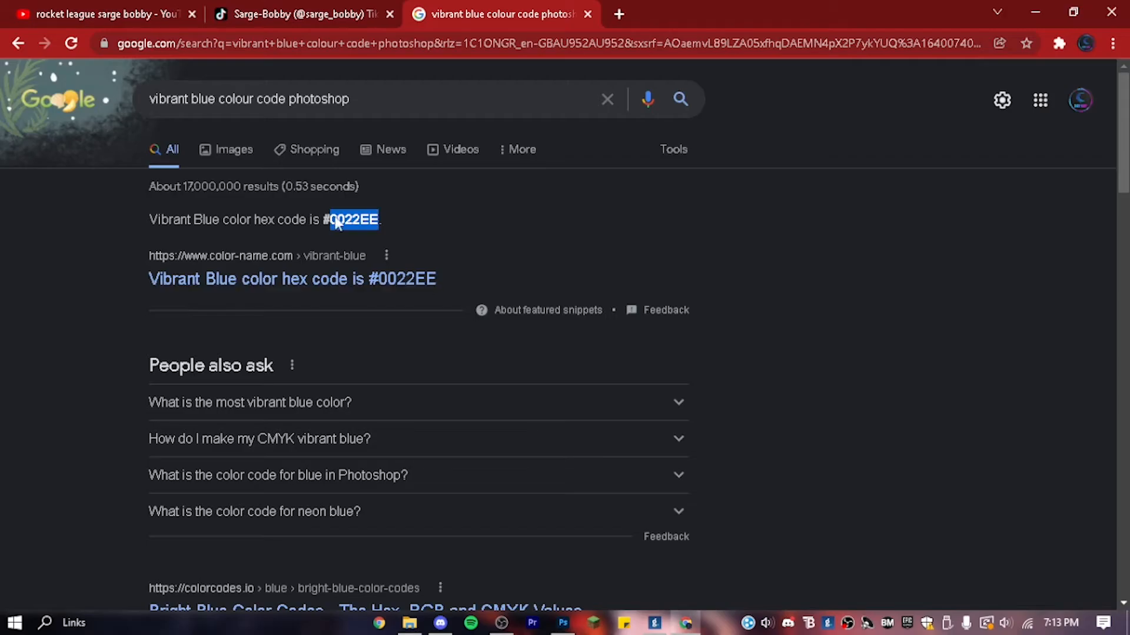
{"action": "left_click", "coordinate": [142, 10]}
{"action": "scroll", "coordinate": [416, 296], "scroll_direction": "down", "scroll_amount": 1}
{"action": "left_click", "coordinate": [1079, 85]}
{"action": "left_click", "coordinate": [900, 160]}
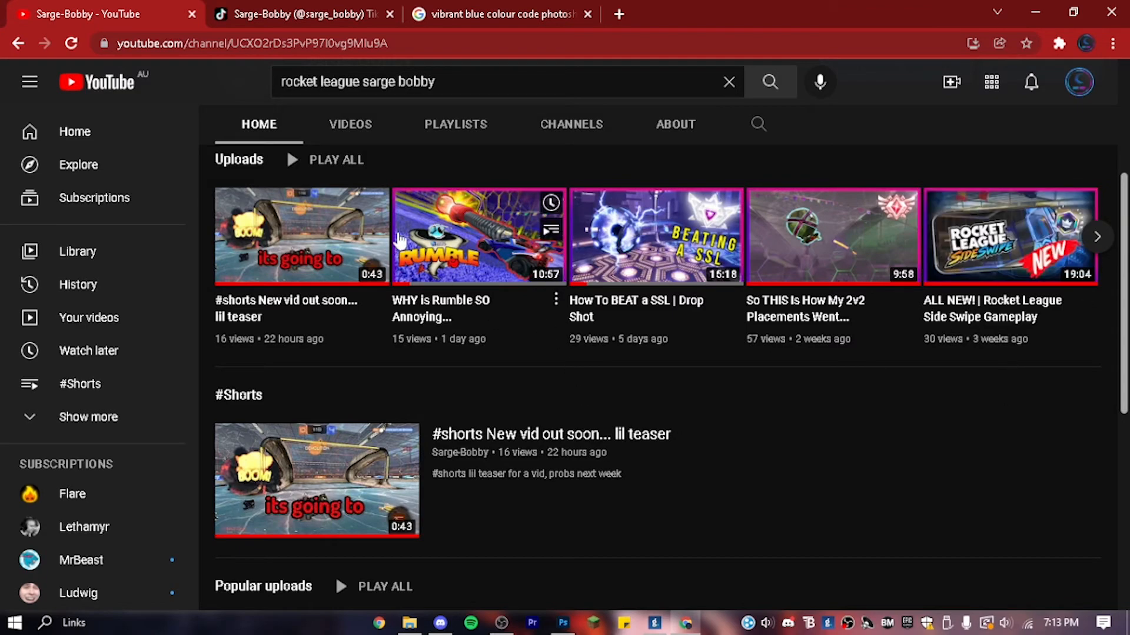
Step: Browse the channel's uploaded videos and examine the style and colored borders of the existing thumbnails
{"action": "left_click", "coordinate": [344, 123]}
{"action": "scroll", "coordinate": [575, 396], "scroll_direction": "down", "scroll_amount": 3}
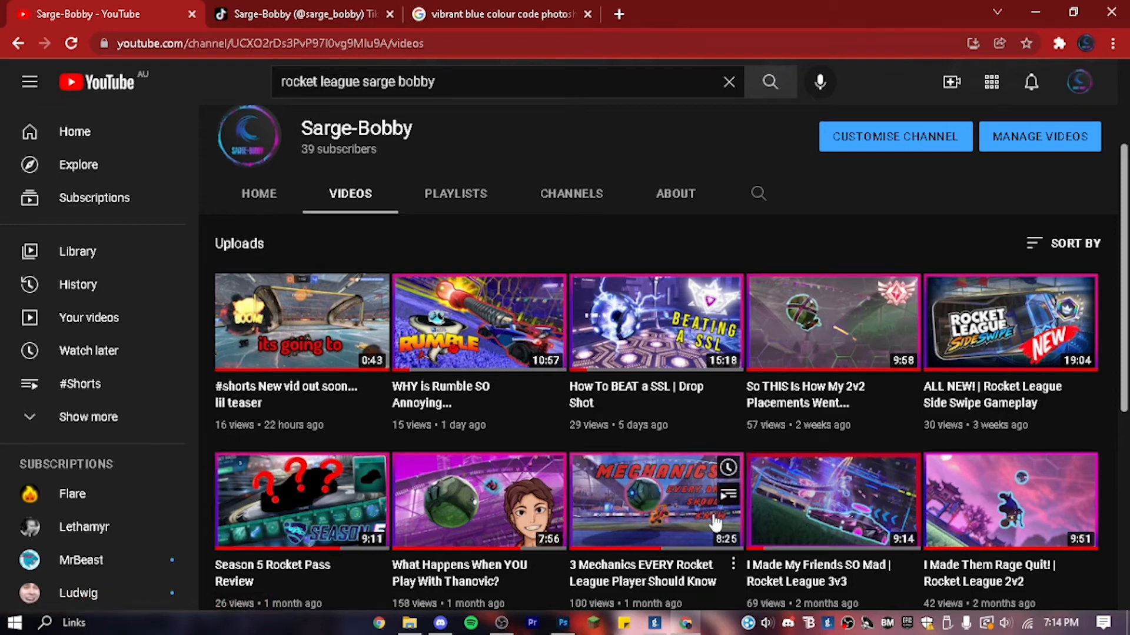
{"action": "scroll", "coordinate": [676, 506], "scroll_direction": "down", "scroll_amount": 1}
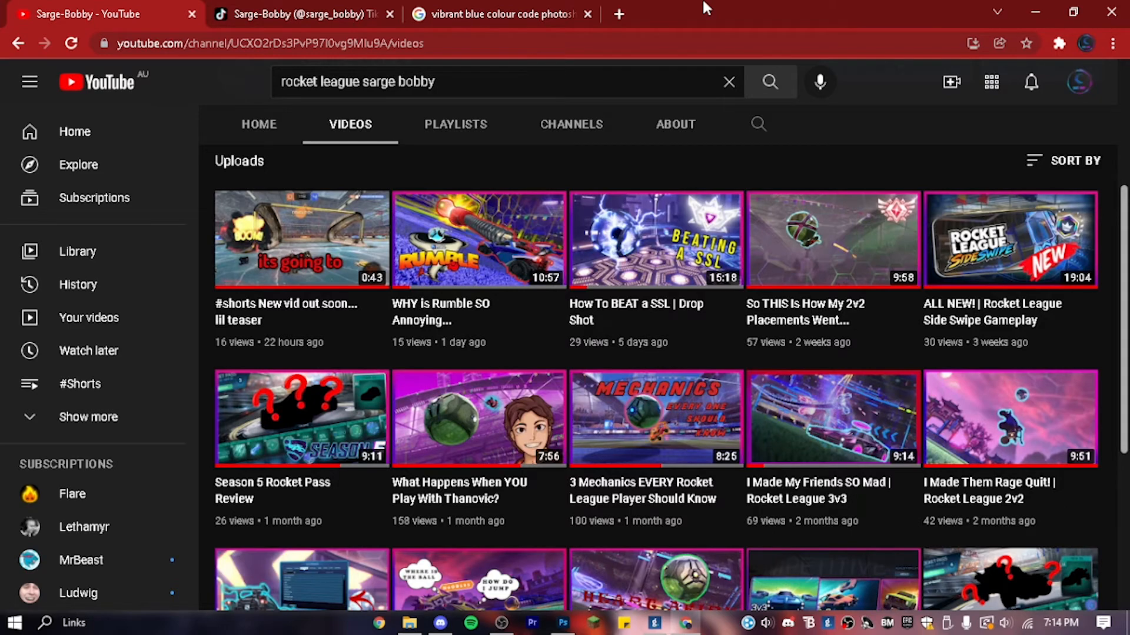
{"action": "scroll", "coordinate": [532, 192], "scroll_direction": "down", "scroll_amount": 3}
{"action": "mouse_move", "coordinate": [489, 271]}
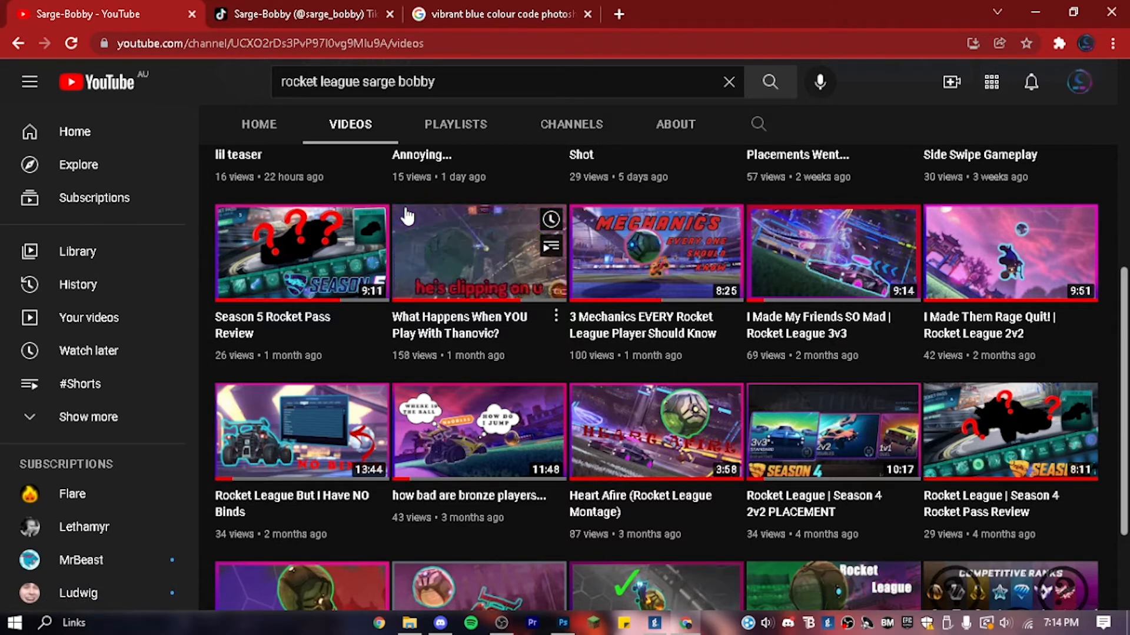
Step: Compare the older Rocket League thumbnails on the channel for their borders, text and cutout outlines
{"action": "mouse_move", "coordinate": [305, 229]}
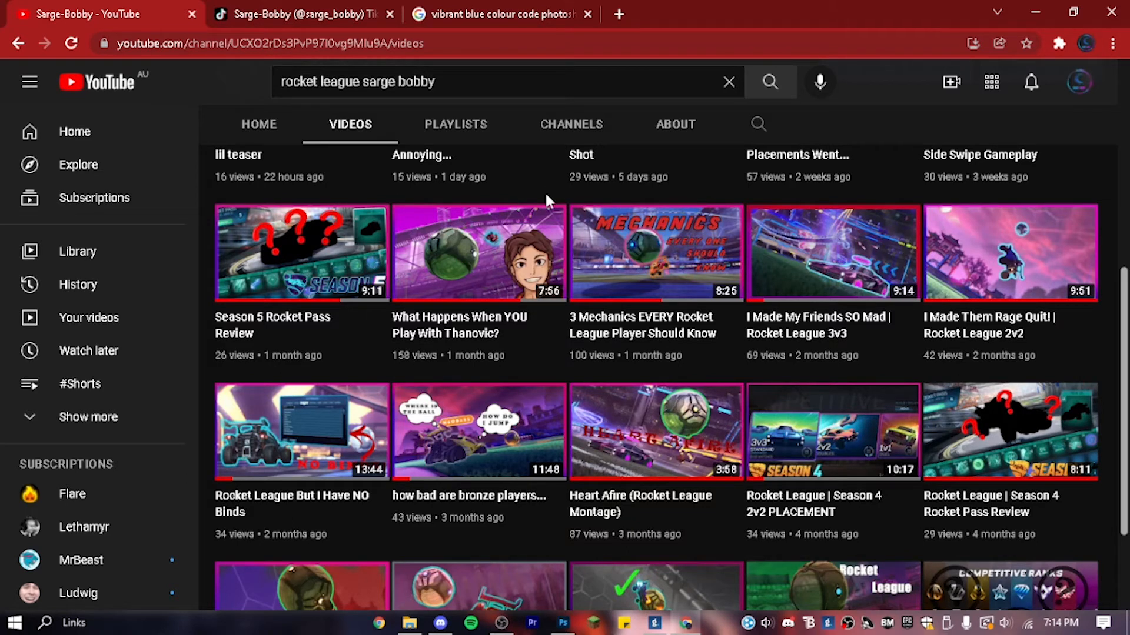
{"action": "mouse_move", "coordinate": [535, 258]}
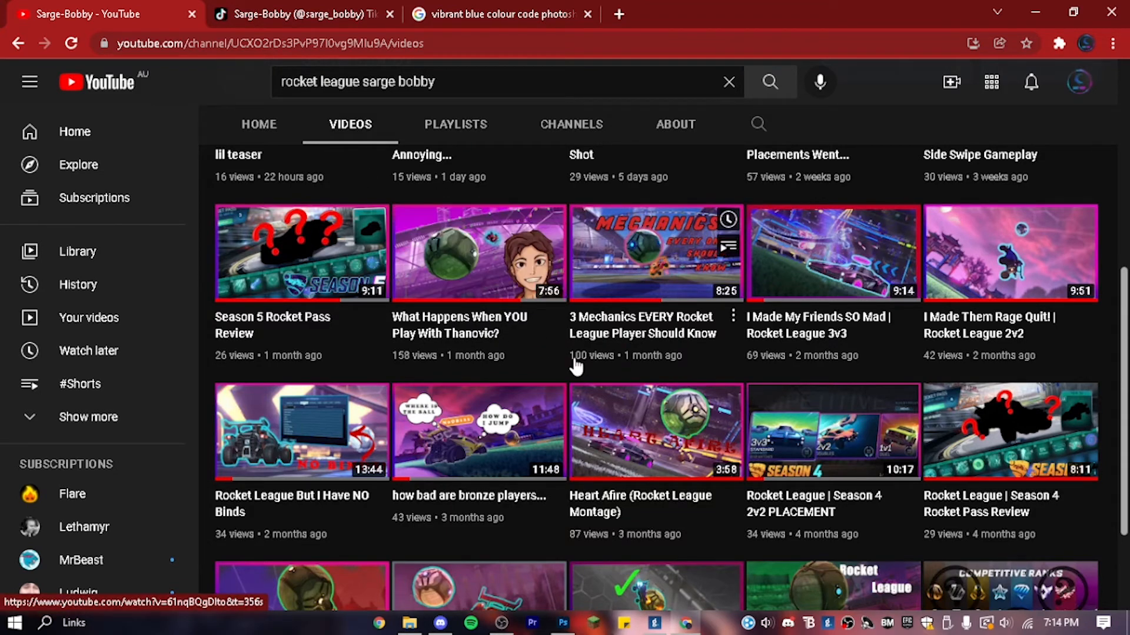
{"action": "scroll", "coordinate": [513, 276], "scroll_direction": "down", "scroll_amount": 1}
{"action": "scroll", "coordinate": [513, 276], "scroll_direction": "up", "scroll_amount": 2}
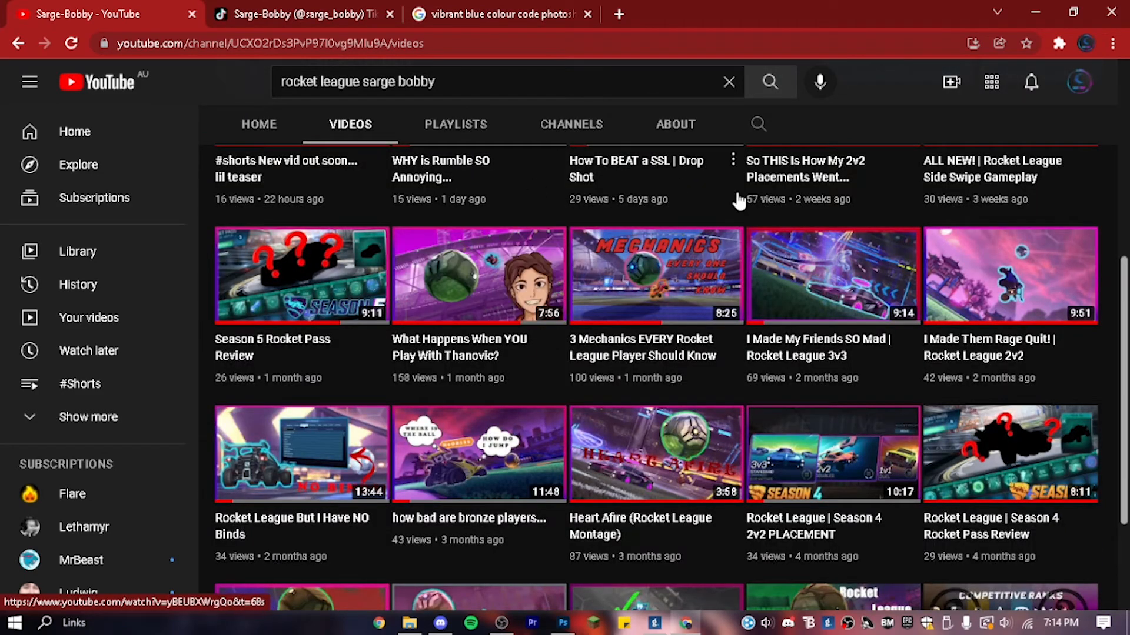
{"action": "scroll", "coordinate": [1067, 365], "scroll_direction": "down", "scroll_amount": 2}
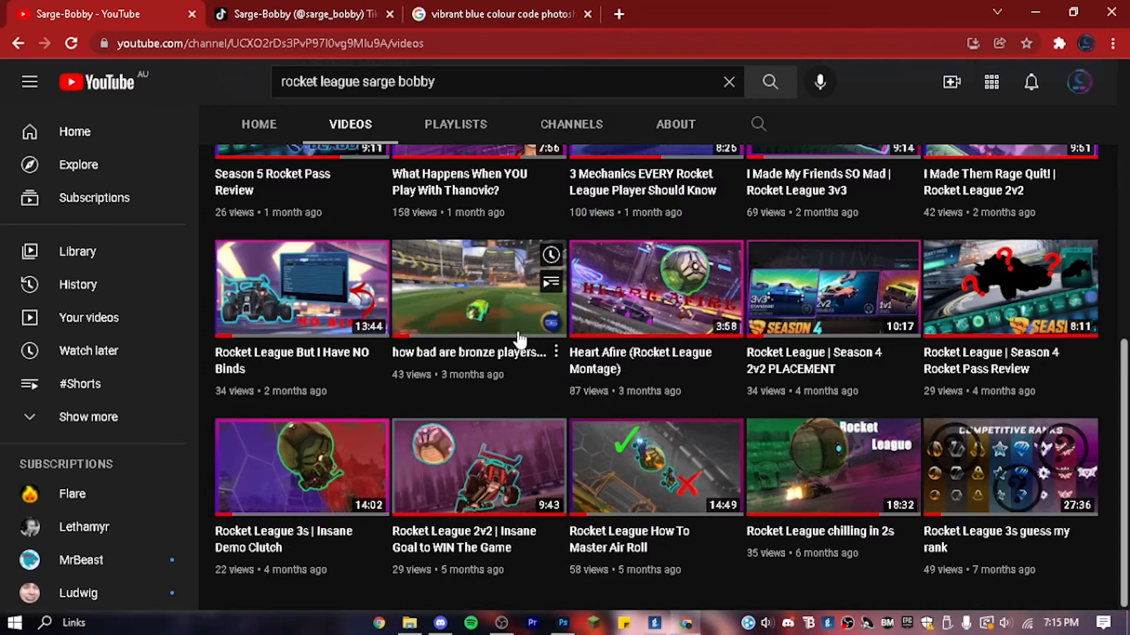
{"action": "scroll", "coordinate": [829, 412], "scroll_direction": "up", "scroll_amount": 10}
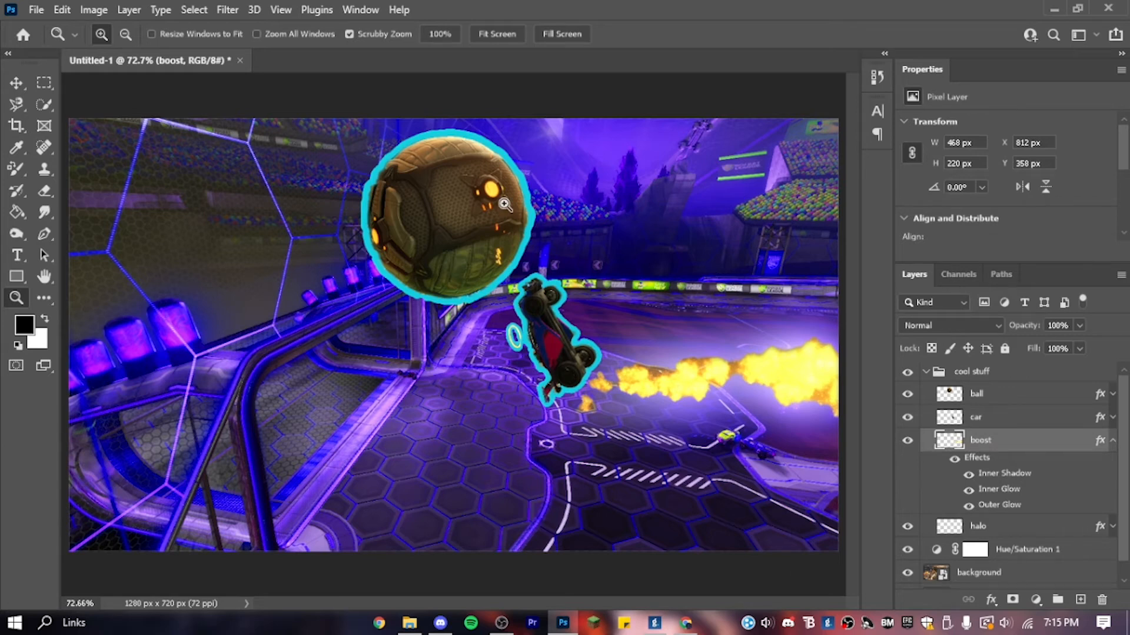
Step: Place Outline for ThumbN.png from the Thumbnails folder into the Photoshop document at full canvas size
{"action": "left_click", "coordinate": [410, 623]}
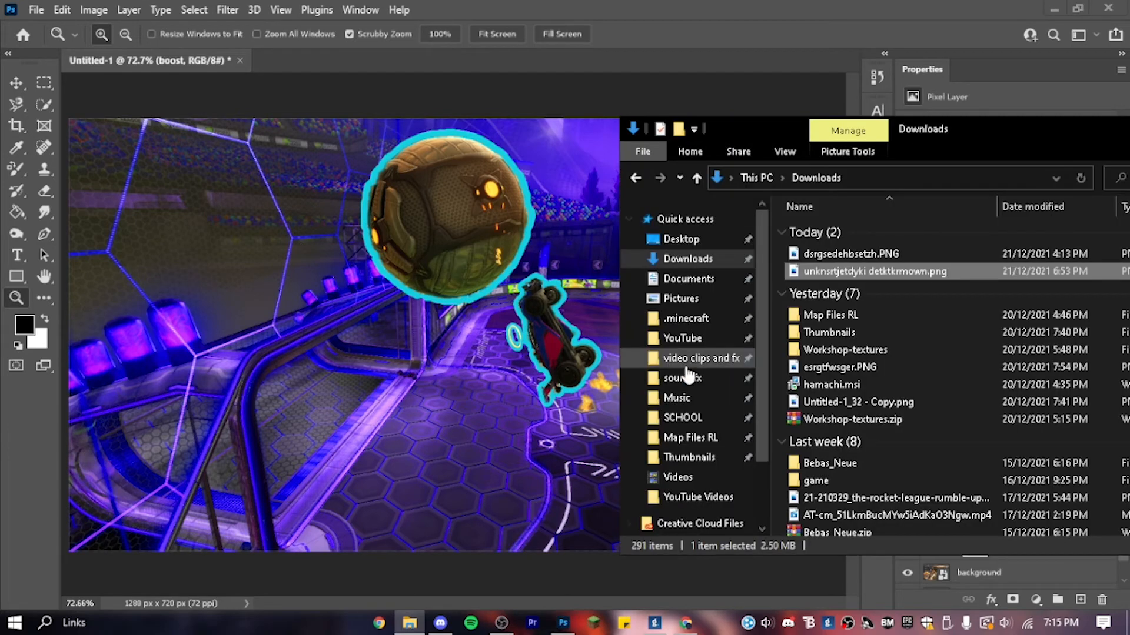
{"action": "left_click", "coordinate": [678, 477]}
{"action": "left_click", "coordinate": [690, 457]}
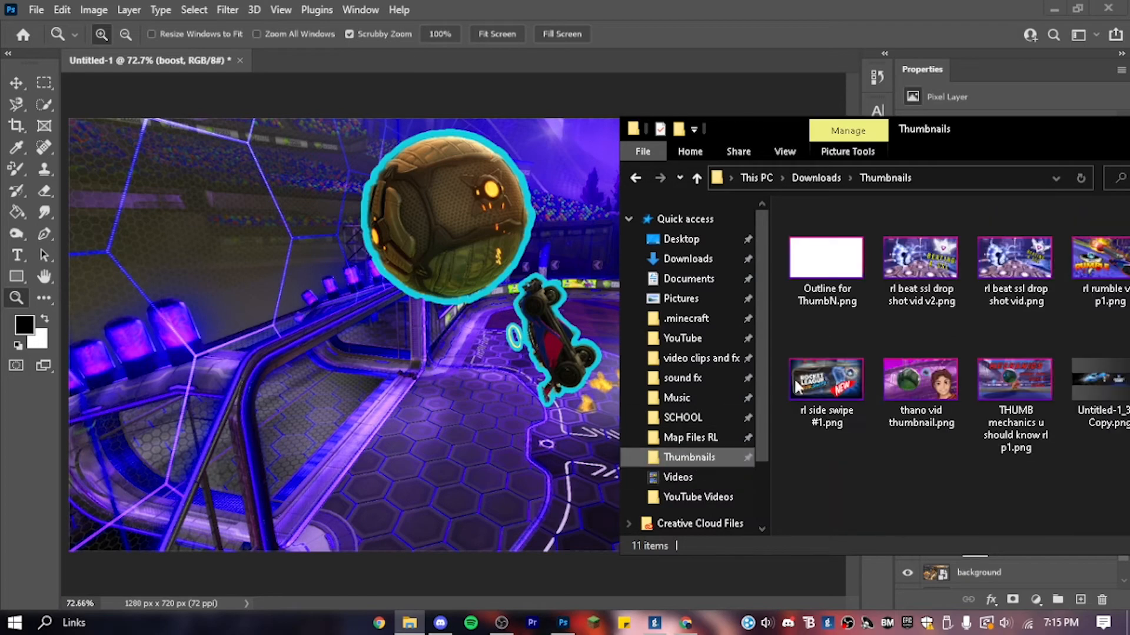
{"action": "left_click_drag", "start_coordinate": [1009, 120], "coordinate": [694, 98]}
{"action": "left_click", "coordinate": [564, 228]}
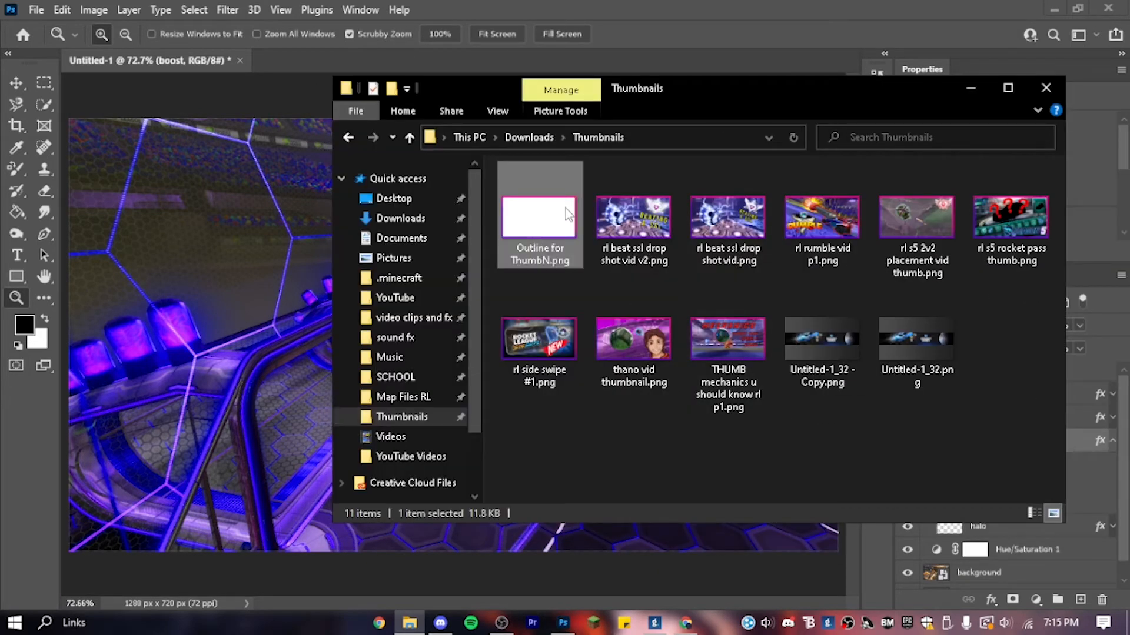
{"action": "left_click_drag", "start_coordinate": [532, 237], "coordinate": [234, 257]}
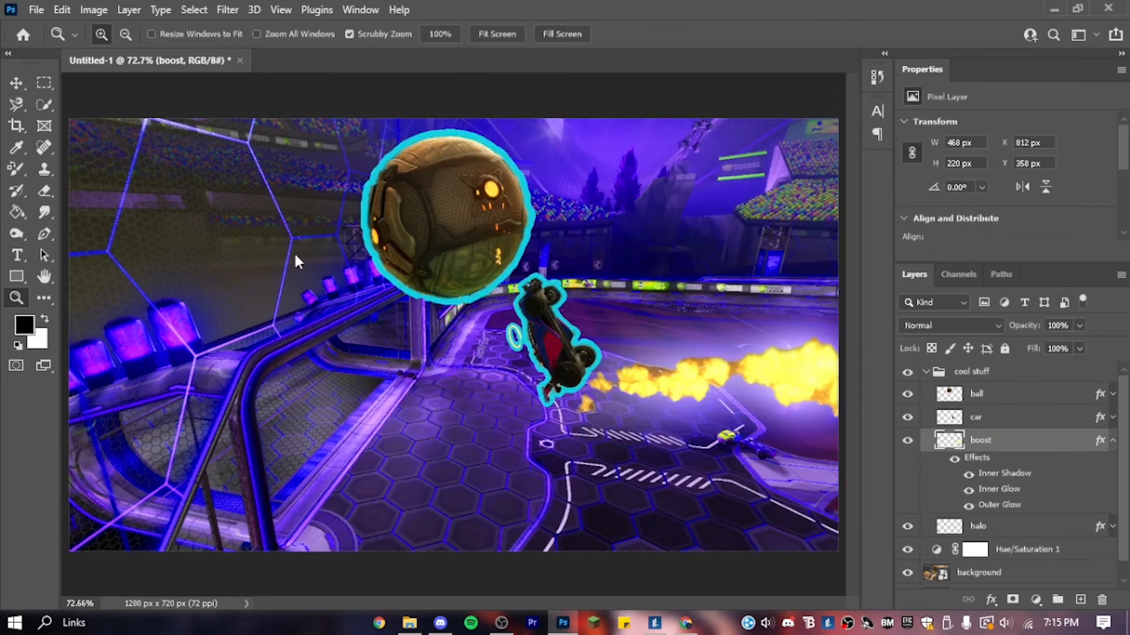
{"action": "key", "text": "Return"}
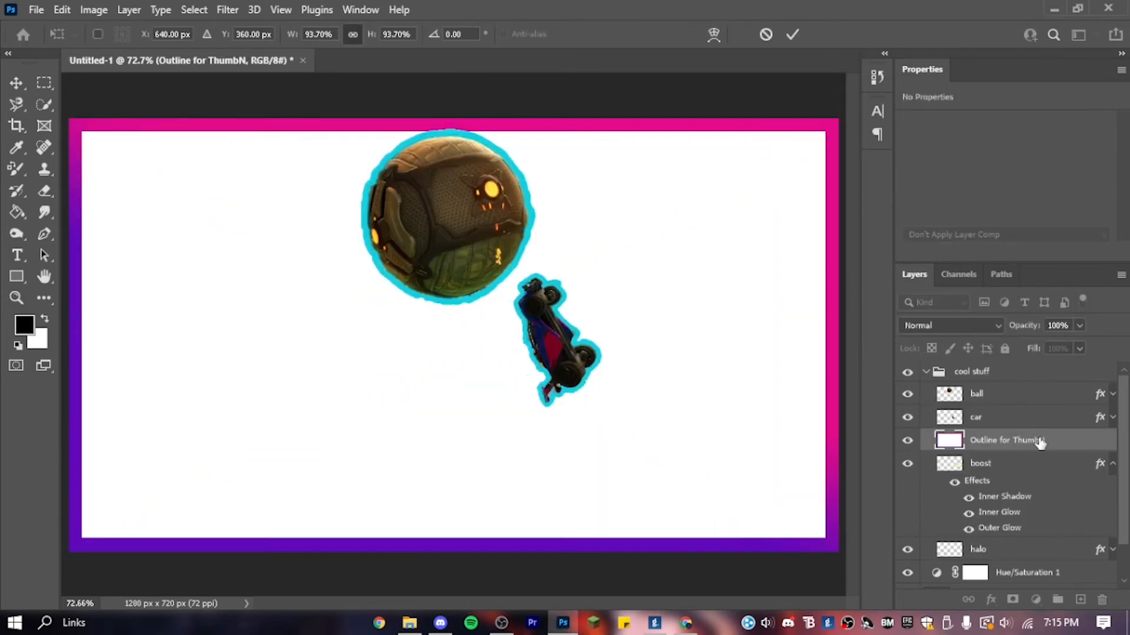
Step: Rasterize the Outline for ThumbN layer and delete its white interior using a Quick Selection, leaving only the border with nothing selected
{"action": "key", "text": "z"}
{"action": "key", "text": "b"}
{"action": "key", "text": "w"}
{"action": "mouse_move", "coordinate": [224, 281]}
{"action": "left_mouse_down"}
{"action": "mouse_move", "coordinate": [365, 357]}
{"action": "mouse_move", "coordinate": [529, 322]}
{"action": "mouse_move", "coordinate": [616, 361]}
{"action": "left_mouse_up"}
{"action": "key", "text": "Delete"}
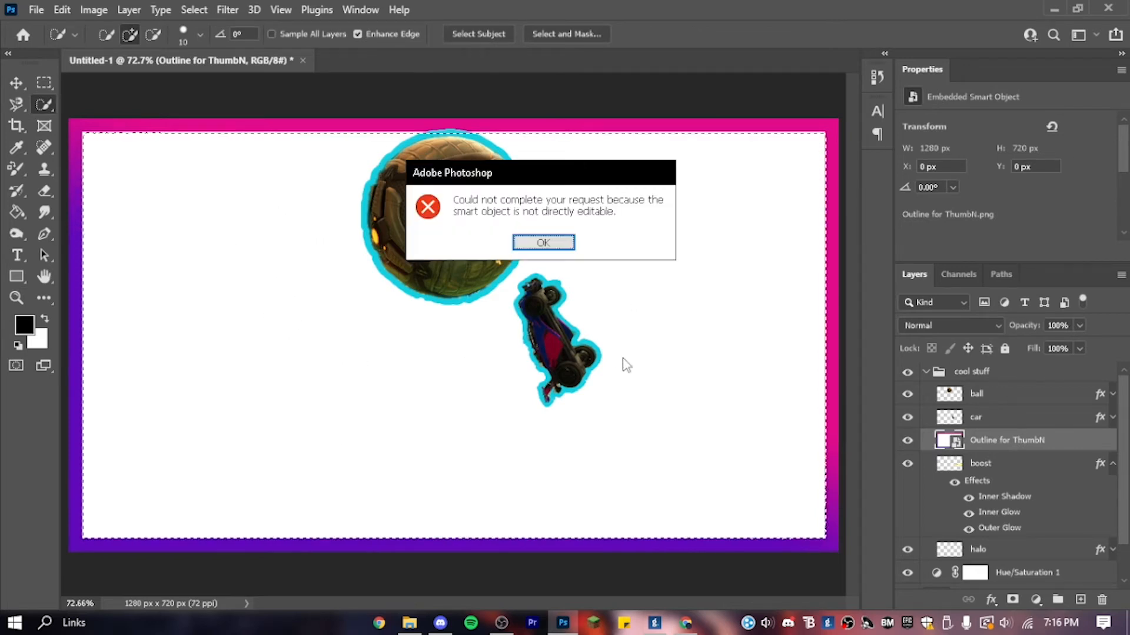
{"action": "left_click", "coordinate": [544, 243]}
{"action": "right_click", "coordinate": [1053, 447]}
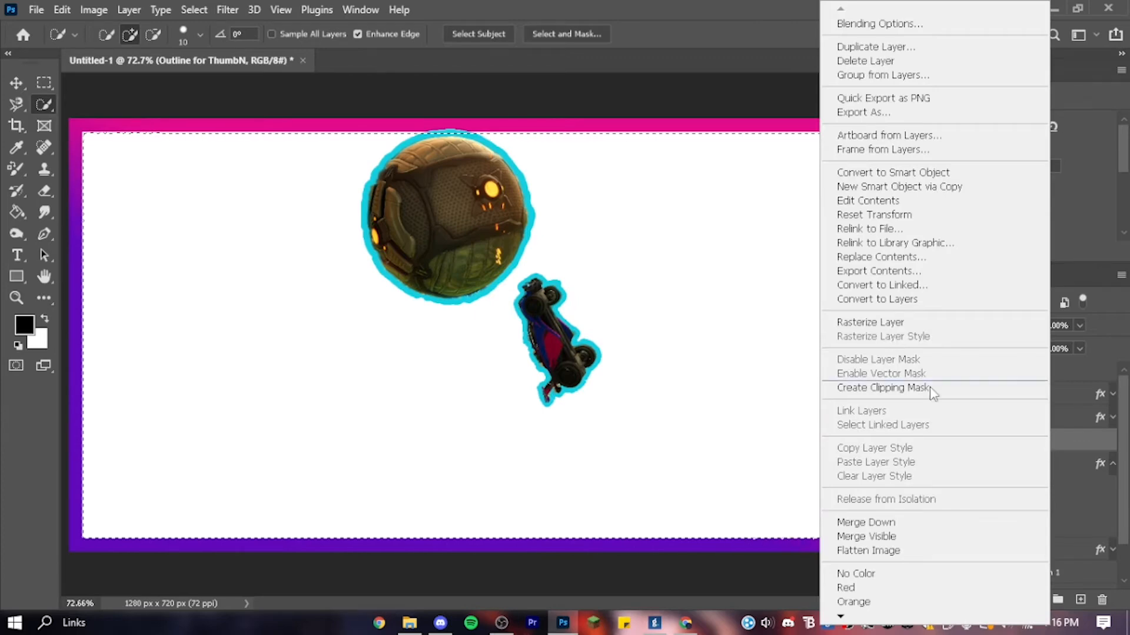
{"action": "left_click", "coordinate": [880, 330]}
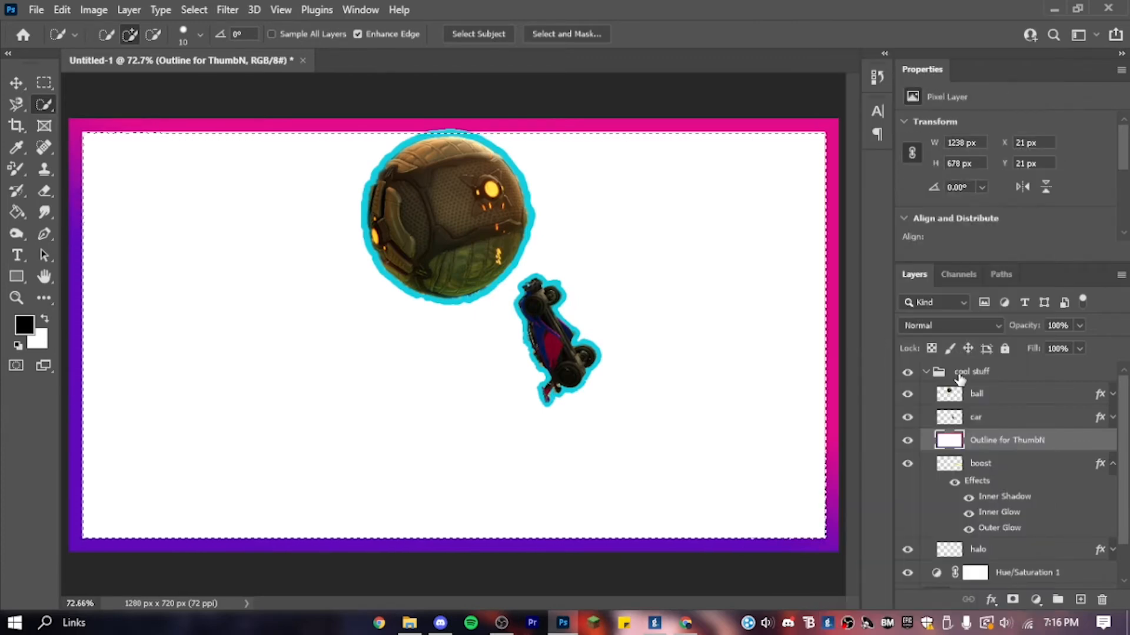
{"action": "key", "text": "Delete"}
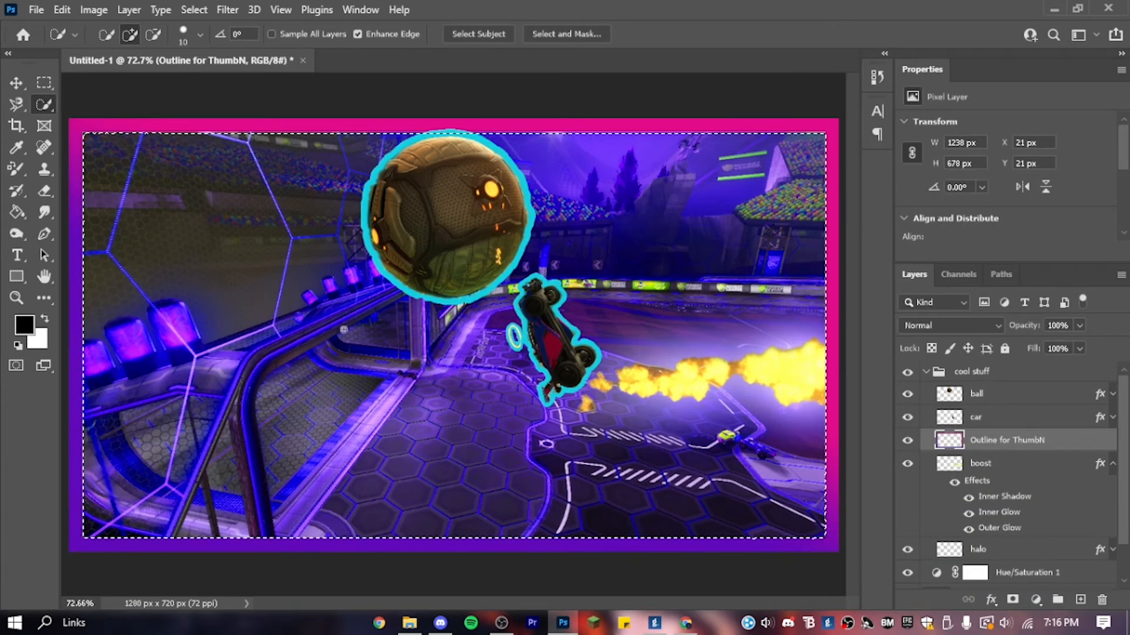
{"action": "right_click", "coordinate": [474, 356]}
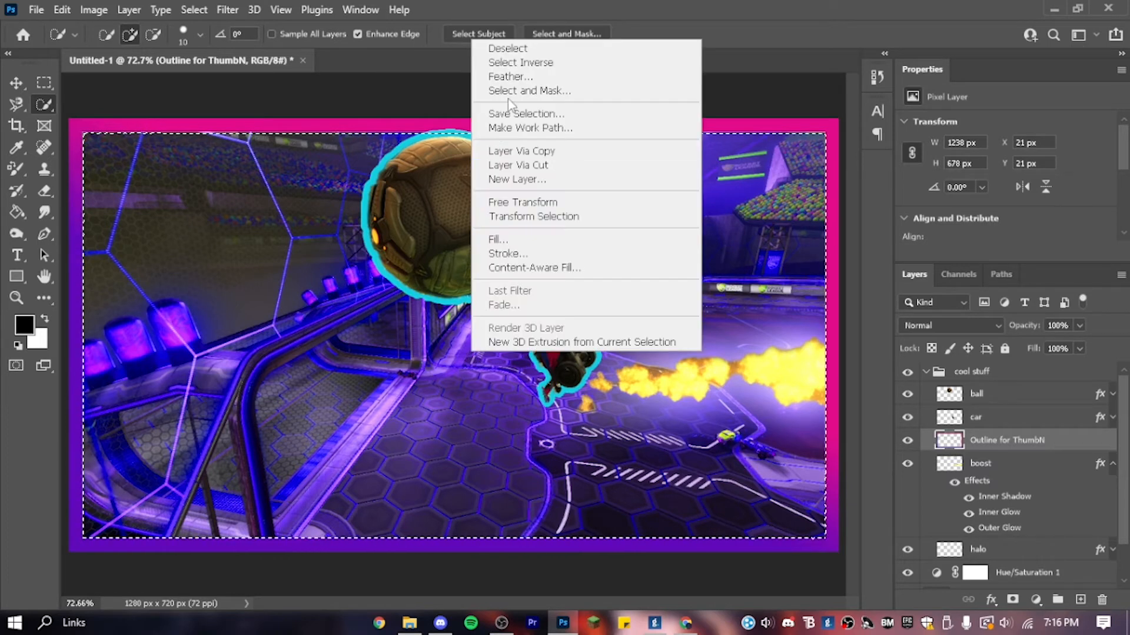
{"action": "left_click", "coordinate": [548, 51]}
{"action": "right_click", "coordinate": [485, 234]}
{"action": "right_click", "coordinate": [389, 306]}
Step: Move the Outline for ThumbN layer above the ball layer in the cool stuff group and collapse the group
{"action": "left_click_drag", "start_coordinate": [1073, 442], "coordinate": [1053, 365]}
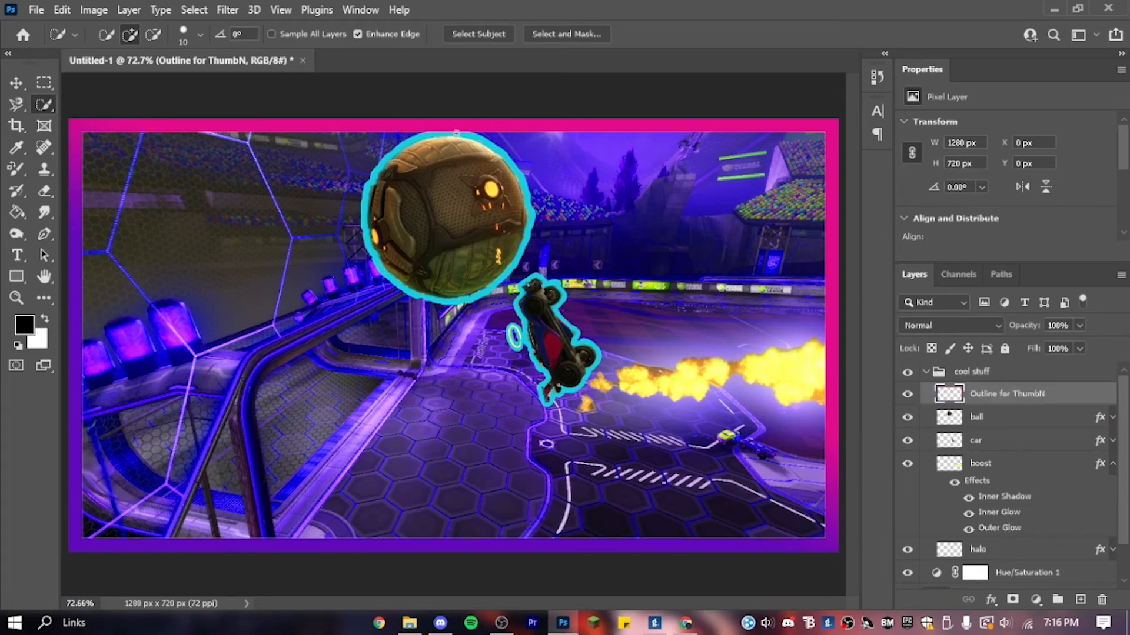
{"action": "left_click", "coordinate": [928, 379]}
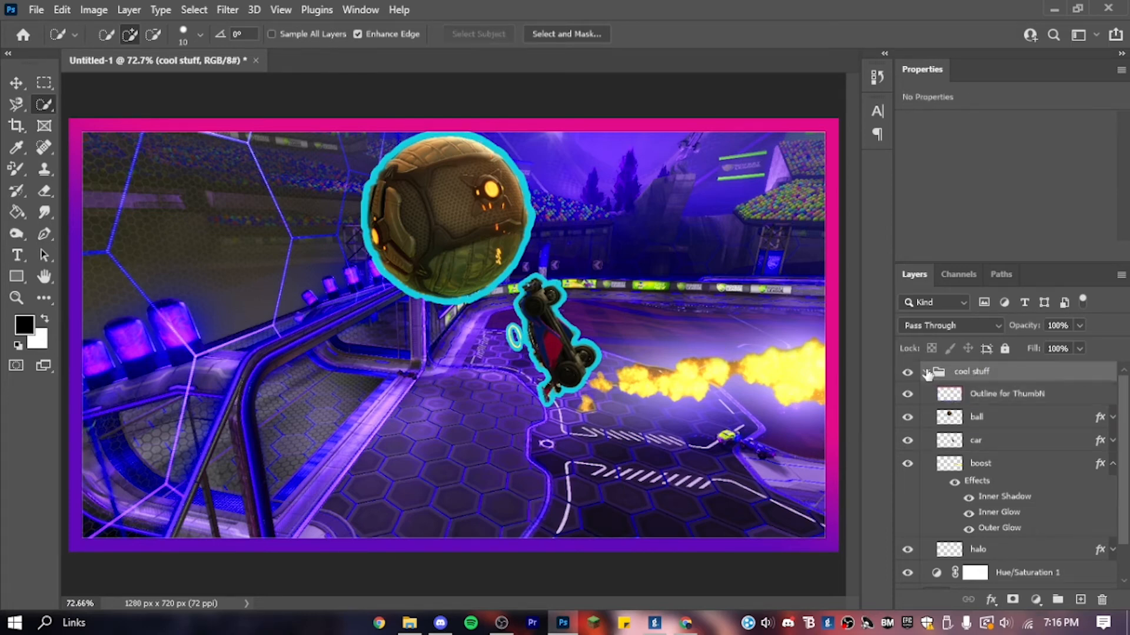
{"action": "left_click", "coordinate": [927, 372]}
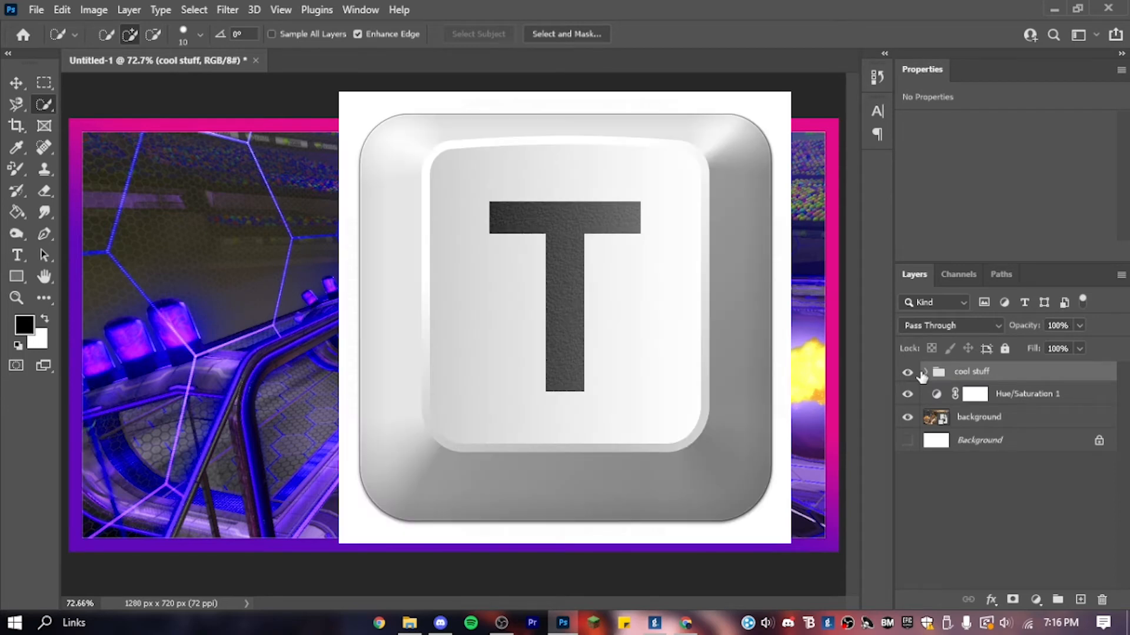
Step: Add yellow 100 pt Bebas Neue text reading "THEY THOUGHT WE WERE SMURFING" on three lines above the cool stuff group
{"action": "key", "text": "t"}
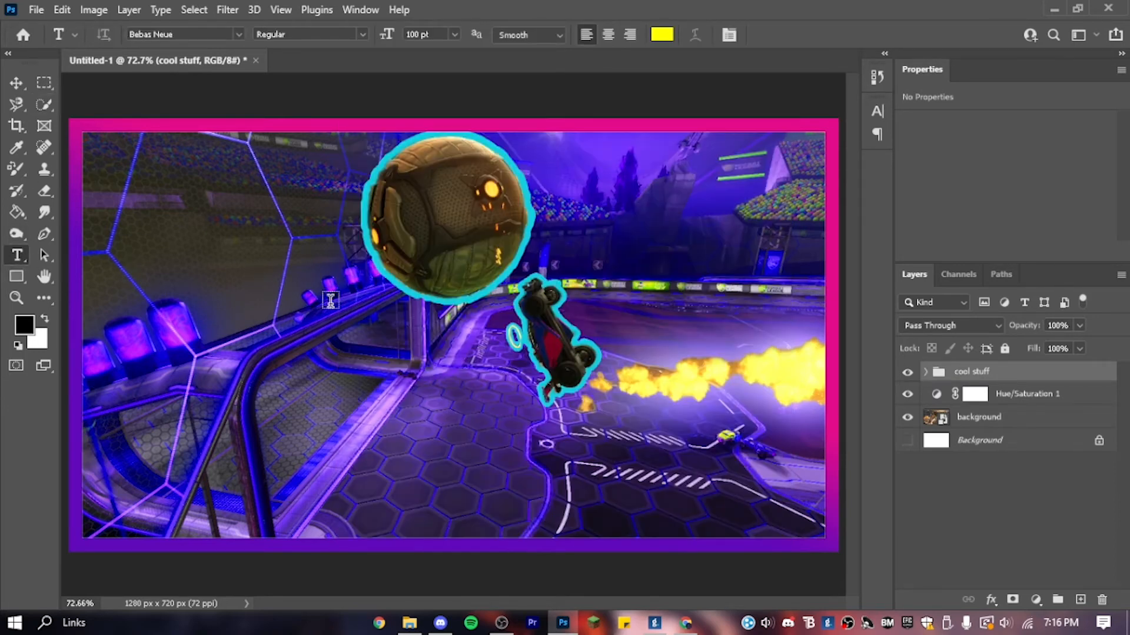
{"action": "left_click", "coordinate": [277, 283]}
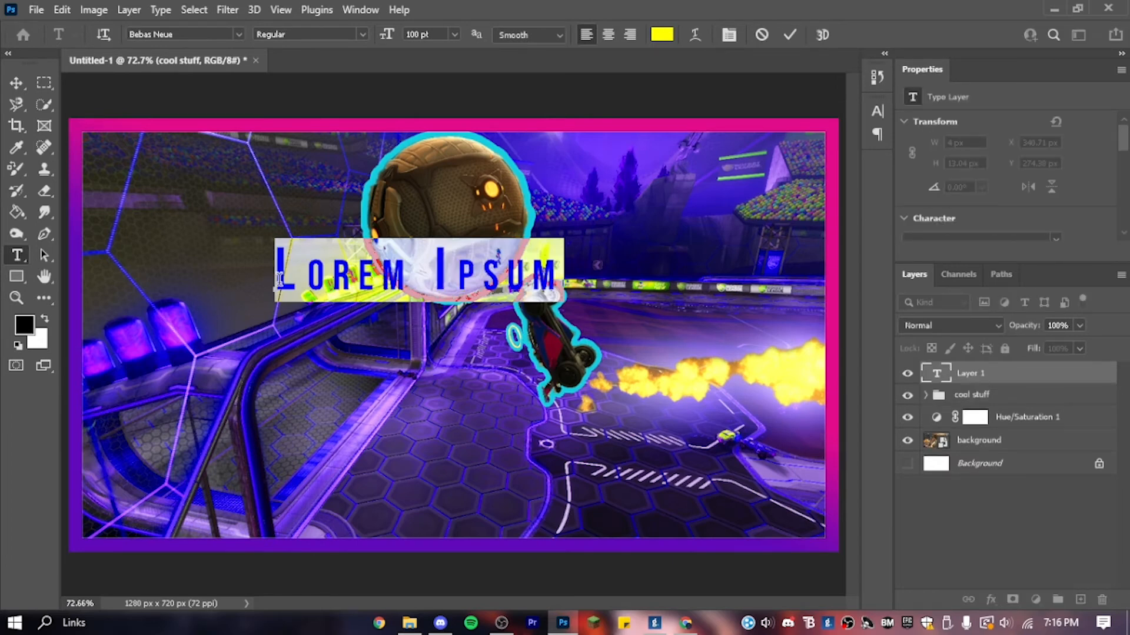
{"action": "type", "text": "THEY THOUGHT WE WERE SMURFING"}
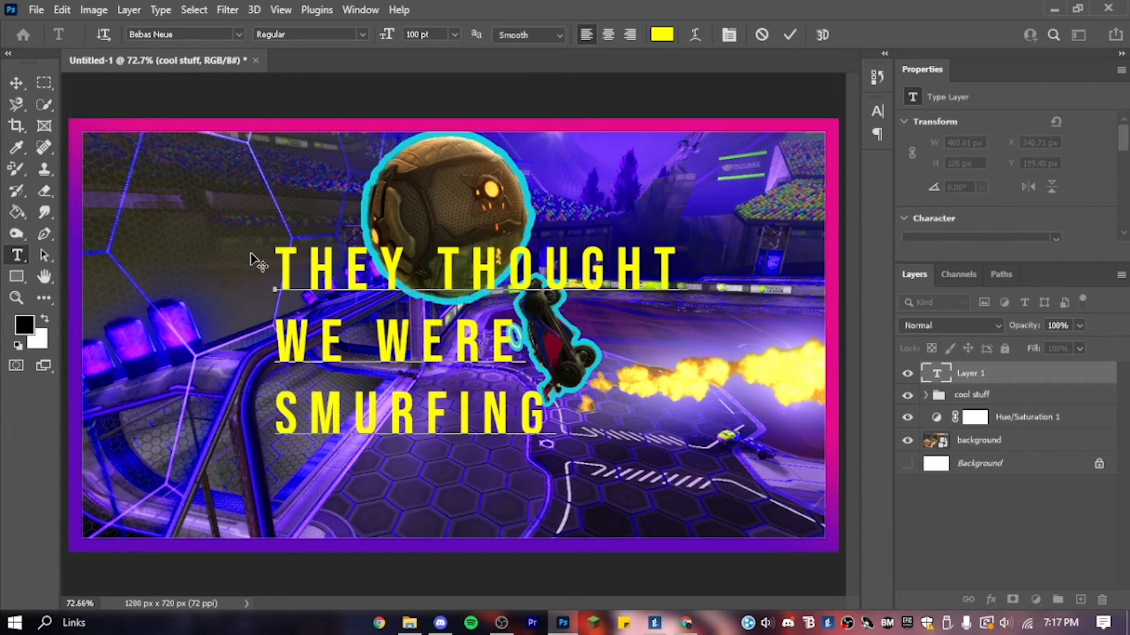
{"action": "left_click", "coordinate": [1018, 379]}
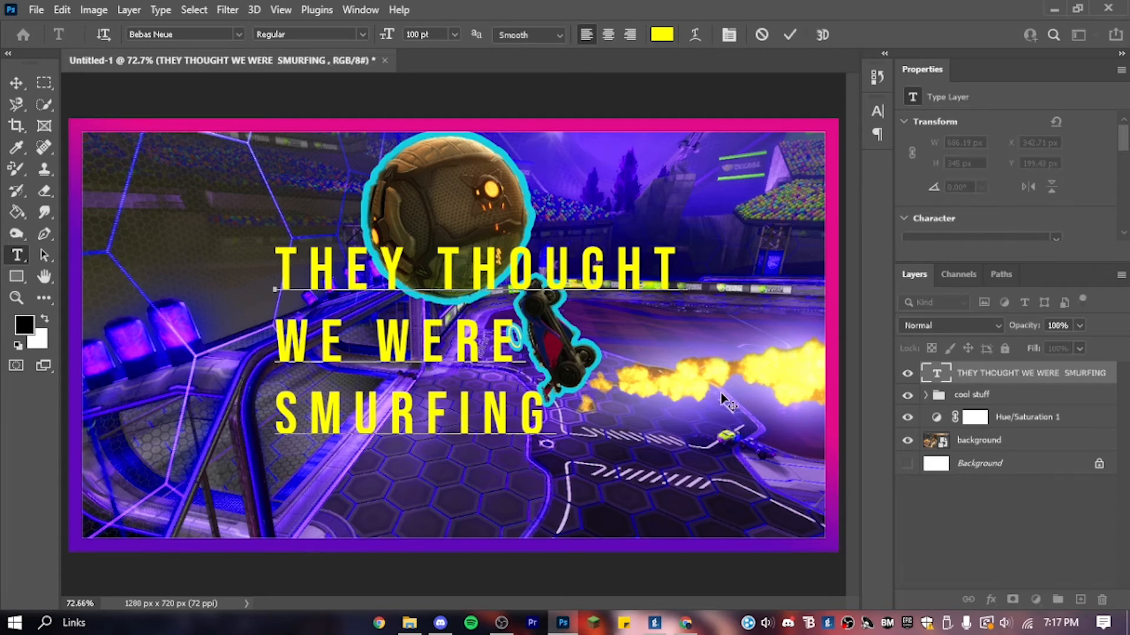
{"action": "left_click", "coordinate": [674, 489]}
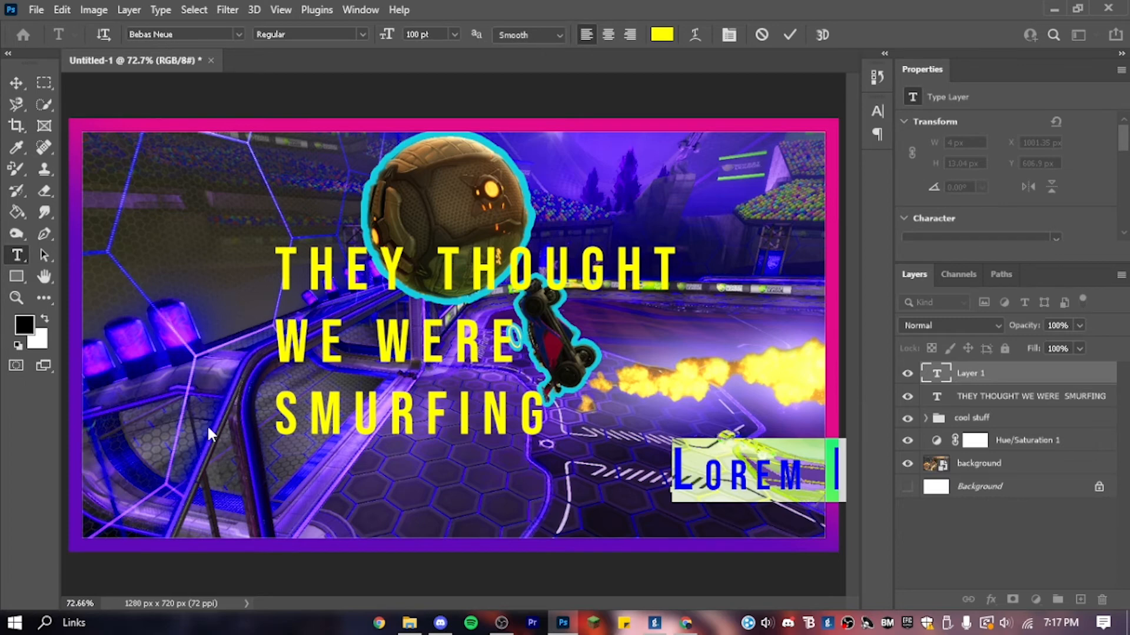
{"action": "left_click", "coordinate": [984, 373]}
{"action": "left_click_drag", "start_coordinate": [1038, 374], "coordinate": [1101, 600]}
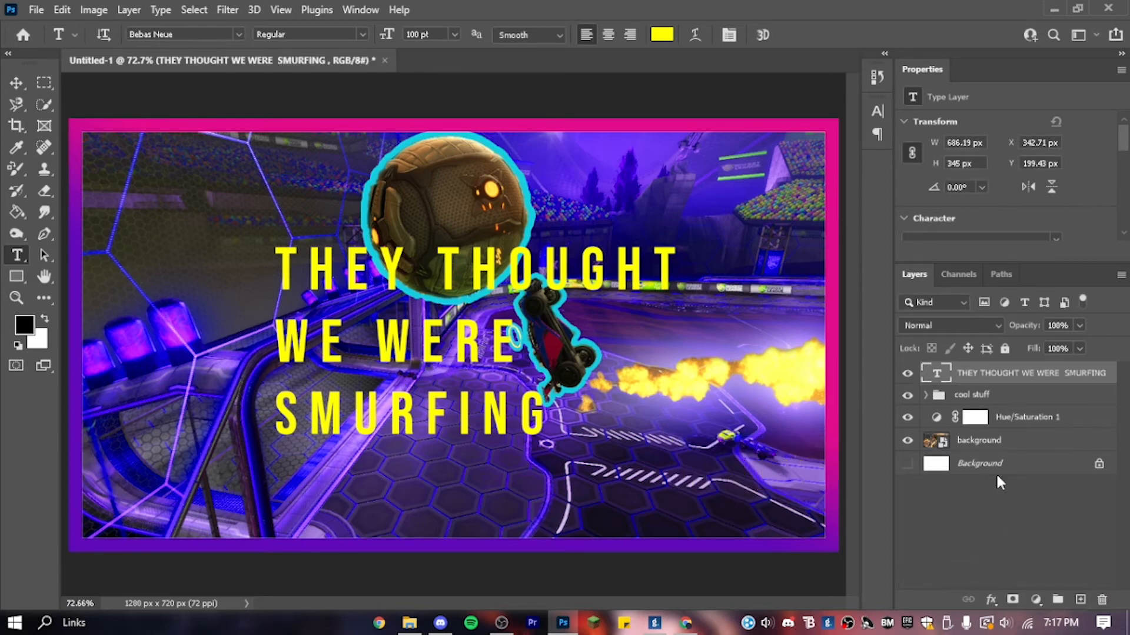
Step: Scale the title text to 93.71%, rotate it -4.10° and place it in the lower-left area of the thumbnail
{"action": "key", "text": "ctrl+t"}
{"action": "left_click_drag", "start_coordinate": [241, 230], "coordinate": [222, 259]}
{"action": "left_click_drag", "start_coordinate": [438, 306], "coordinate": [304, 341]}
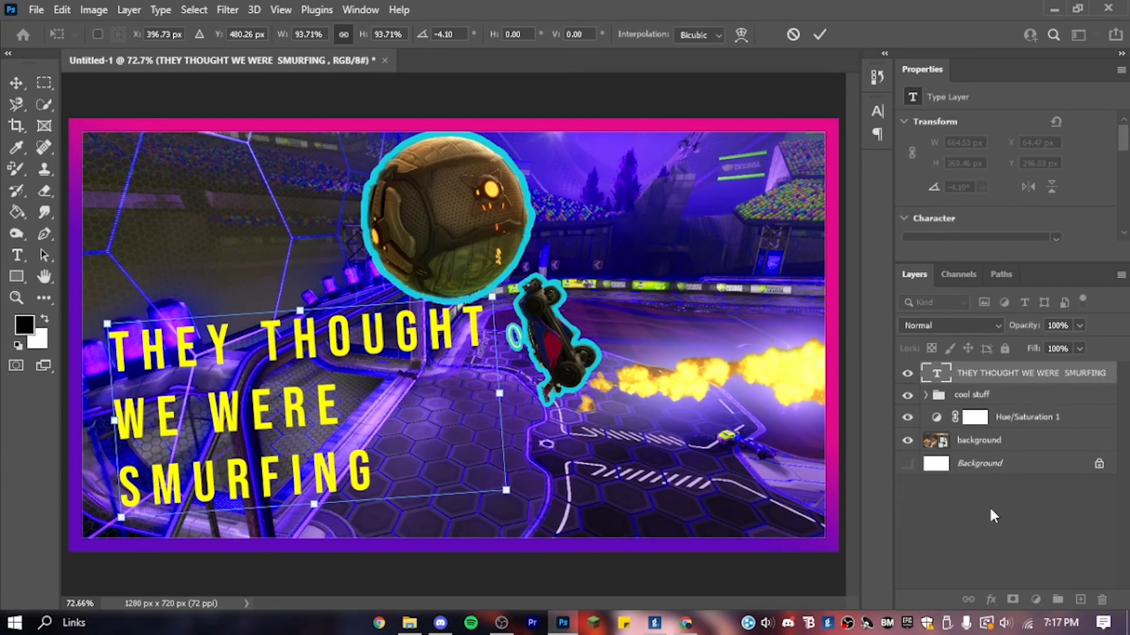
{"action": "key", "text": "Return"}
{"action": "left_click", "coordinate": [983, 509]}
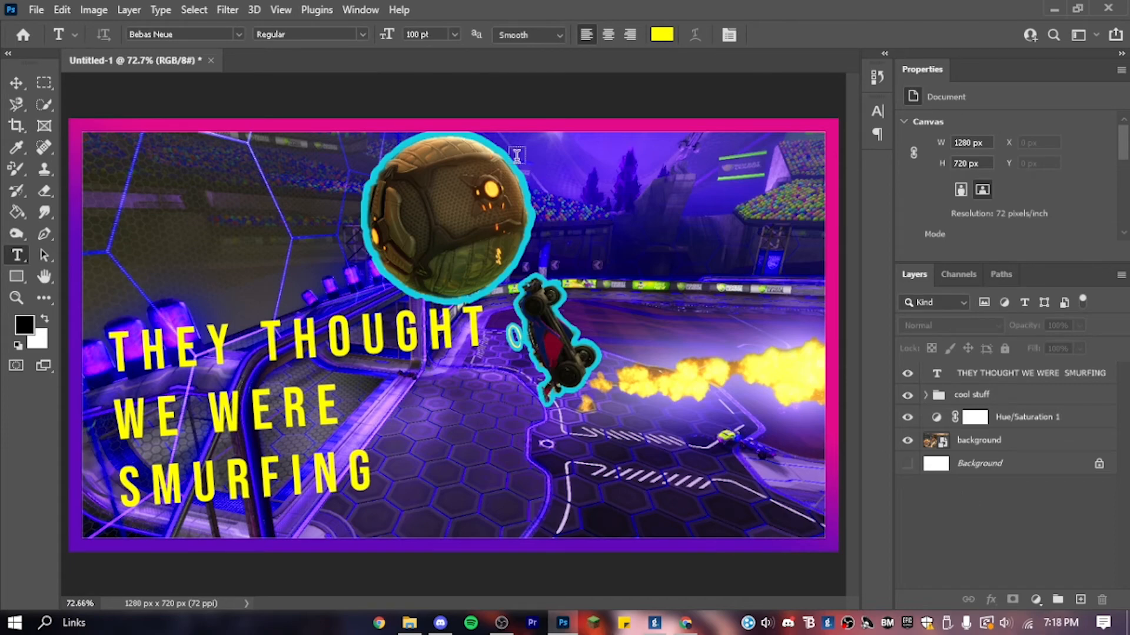
Step: Examine the thumbnail at very small sizes to judge how readable the title, ball and car are
{"action": "key", "text": "z"}
{"action": "right_click", "coordinate": [476, 262]}
{"action": "left_click", "coordinate": [480, 231]}
{"action": "left_click_drag", "start_coordinate": [391, 222], "coordinate": [385, 270]}
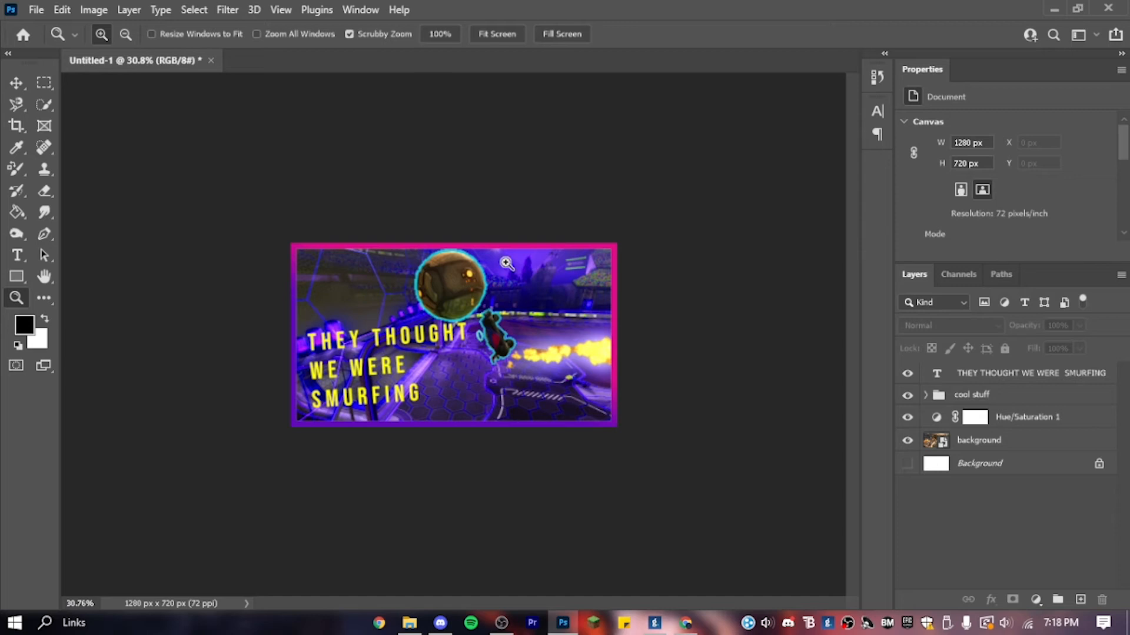
{"action": "left_click_drag", "start_coordinate": [696, 283], "coordinate": [466, 365]}
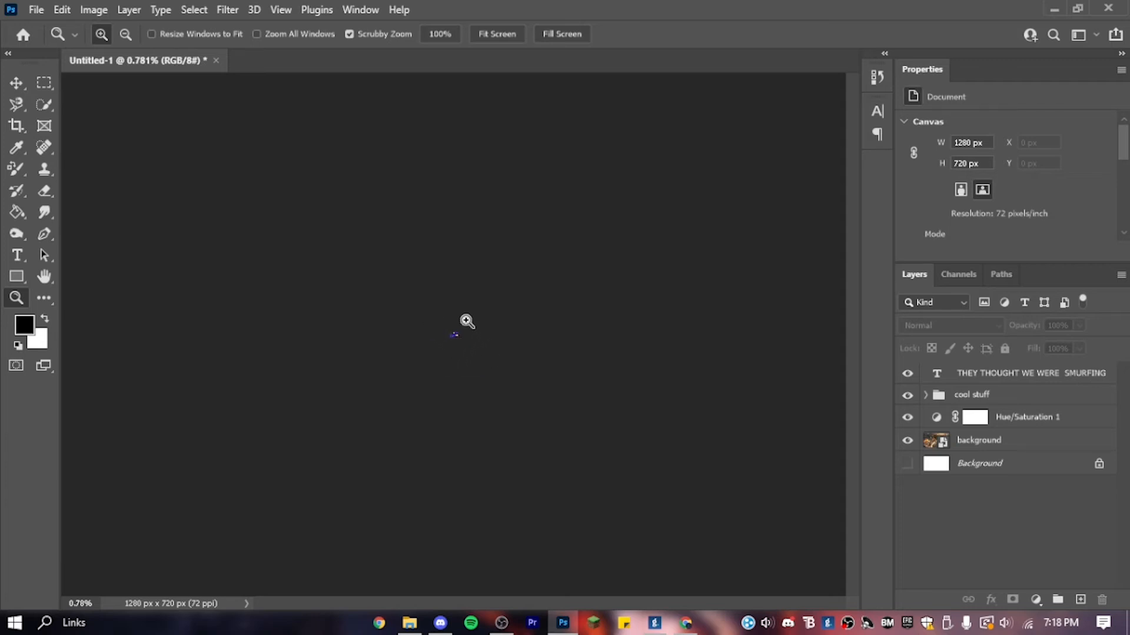
{"action": "right_click", "coordinate": [514, 376]}
{"action": "left_click", "coordinate": [454, 331]}
{"action": "right_click", "coordinate": [452, 331]}
{"action": "left_click", "coordinate": [473, 338]}
{"action": "right_click", "coordinate": [455, 340]}
{"action": "left_click", "coordinate": [455, 344]}
{"action": "left_click_drag", "start_coordinate": [436, 315], "coordinate": [637, 420]}
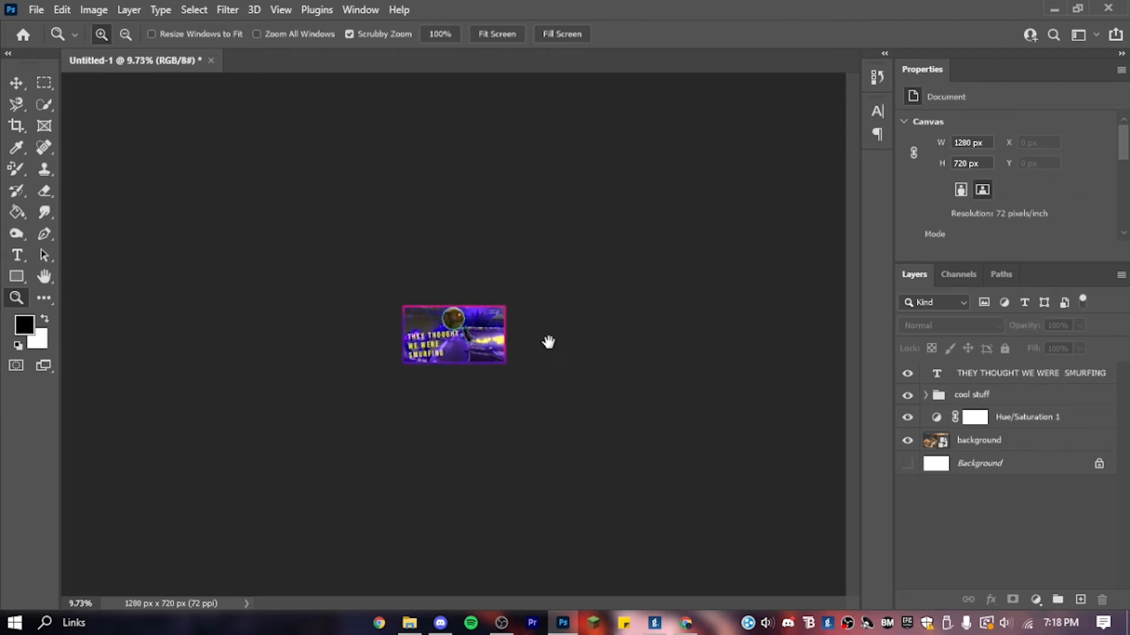
{"action": "left_click_drag", "start_coordinate": [453, 351], "coordinate": [604, 333]}
{"action": "mouse_move", "coordinate": [590, 275]}
{"action": "left_mouse_down"}
{"action": "mouse_move", "coordinate": [588, 260]}
{"action": "mouse_move", "coordinate": [571, 275]}
{"action": "left_mouse_up"}
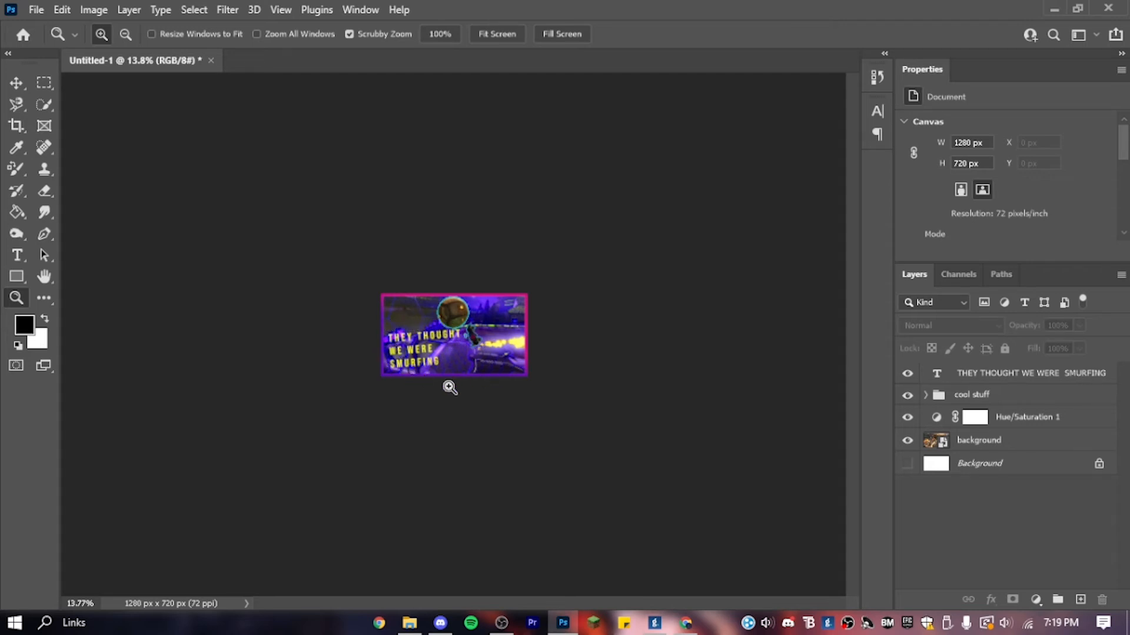
Step: Set the font of the THEY THOUGHT WE WERE SMURFING title to Rockwell Extra Bold Regular
{"action": "key", "text": "ctrl+0"}
{"action": "key", "text": "t"}
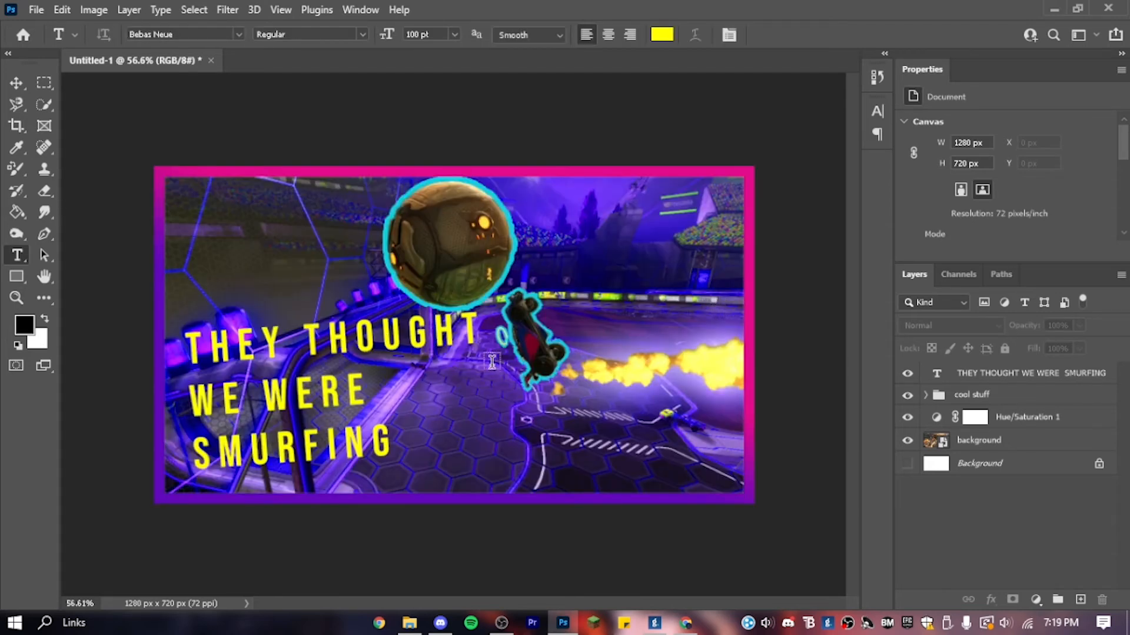
{"action": "left_click", "coordinate": [332, 355]}
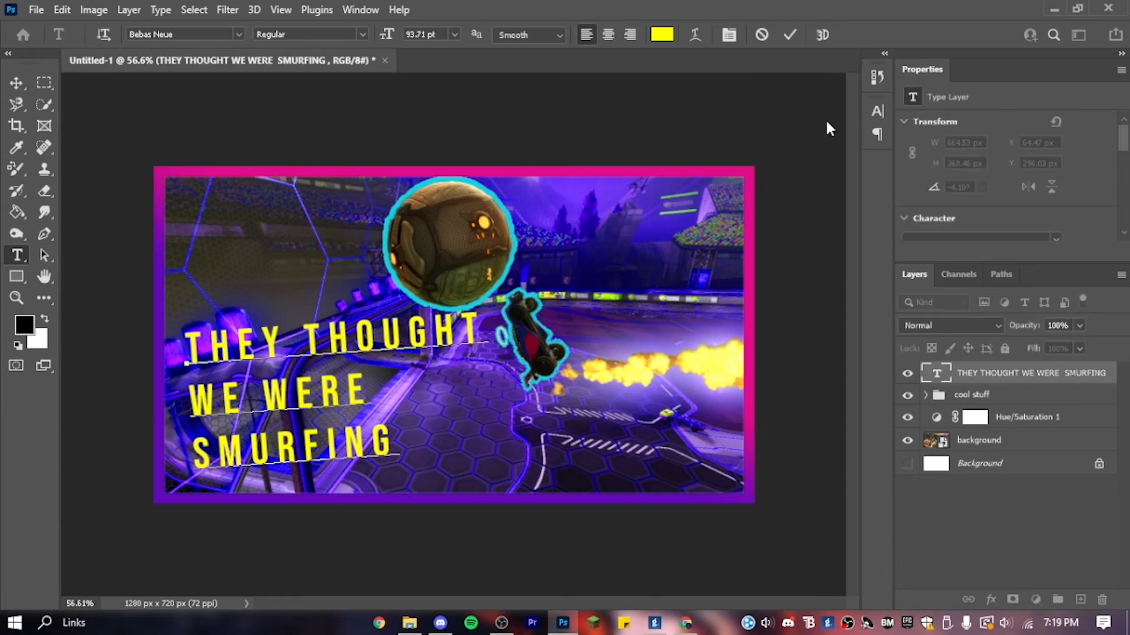
{"action": "left_click", "coordinate": [884, 111]}
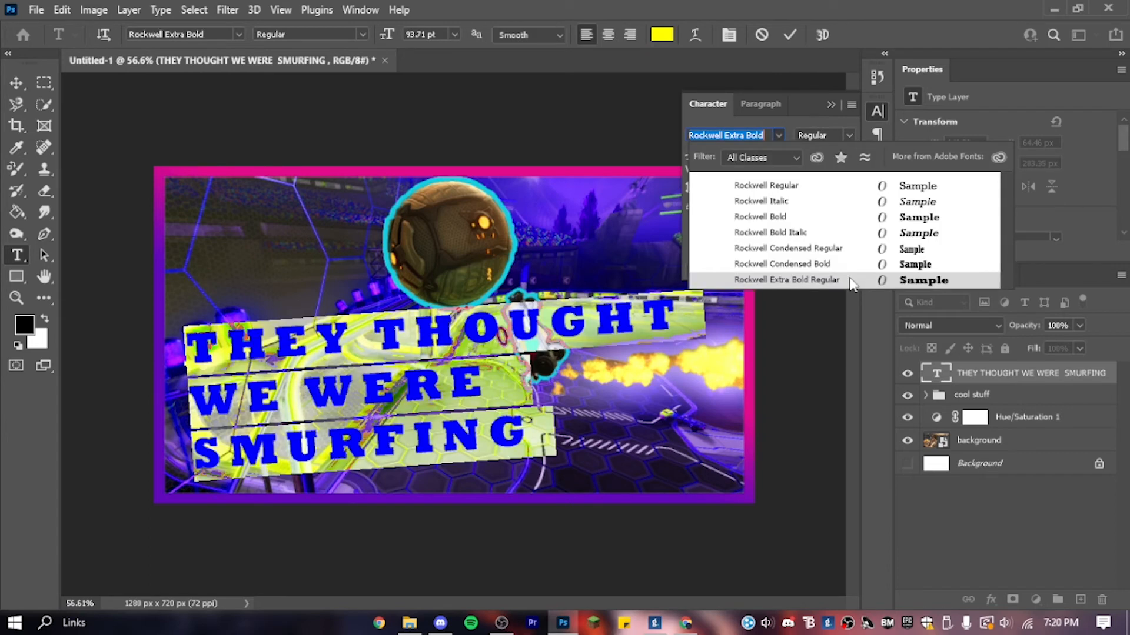
{"action": "left_click", "coordinate": [777, 283]}
{"action": "left_click", "coordinate": [288, 396]}
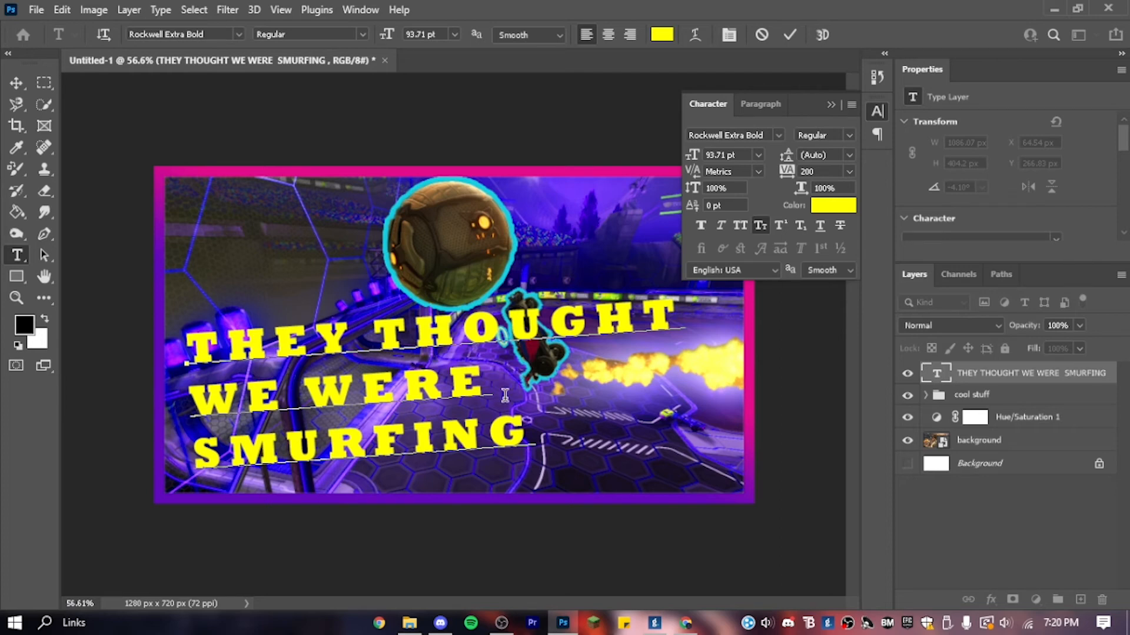
{"action": "type", "text": "z"}
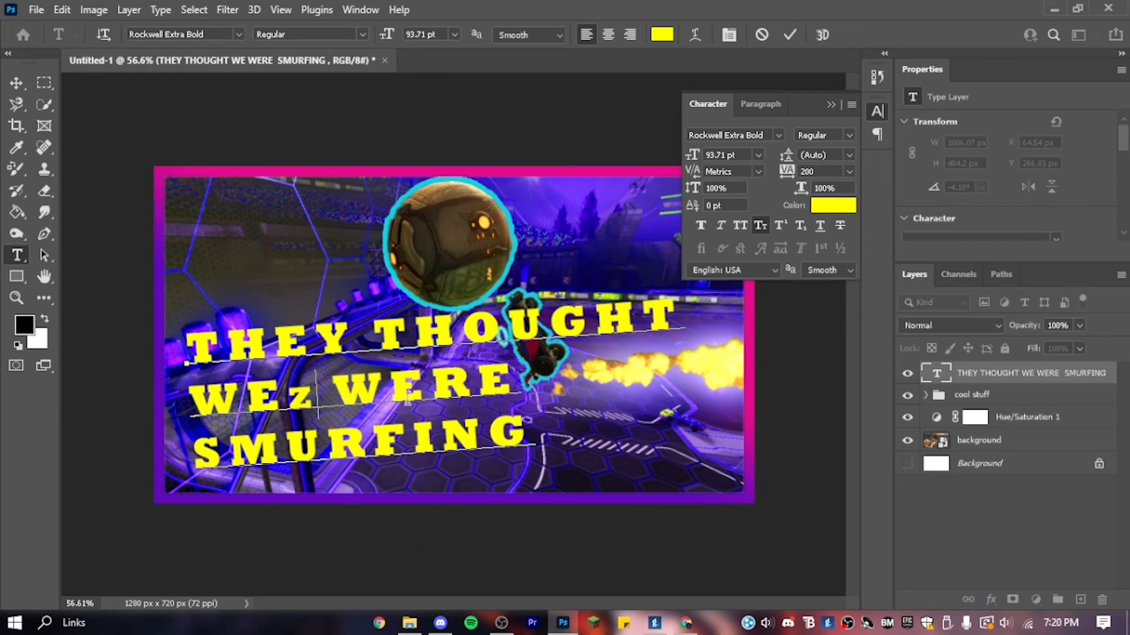
Step: Delete the stray z after WE in the title text and commit the edit
{"action": "key", "text": "BackSpace"}
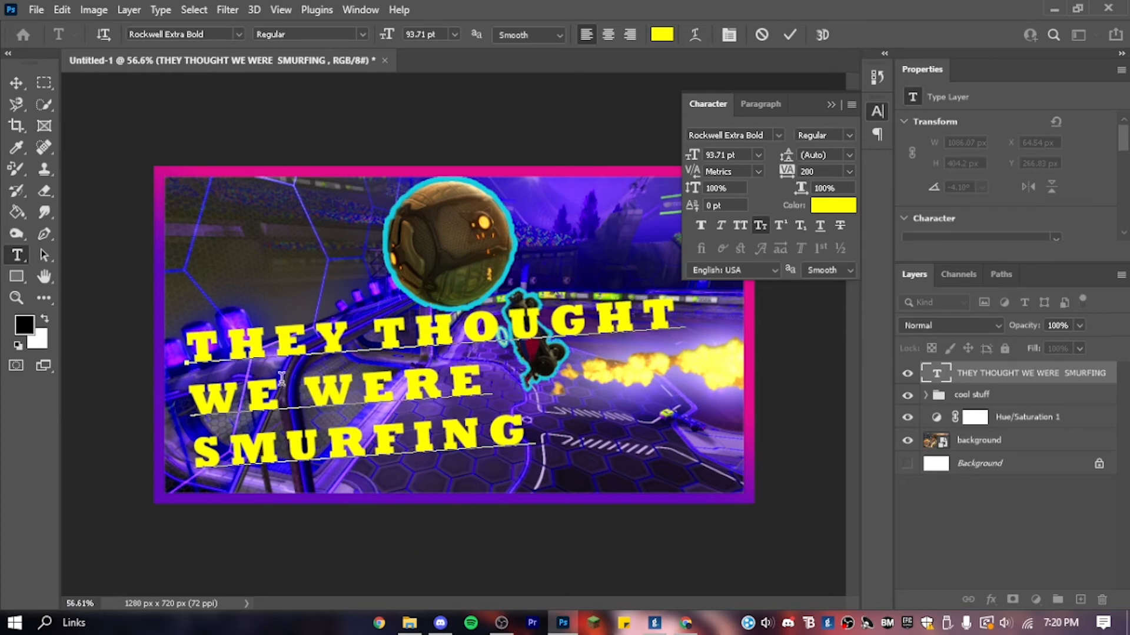
{"action": "left_click", "coordinate": [16, 83]}
{"action": "key", "text": "z"}
{"action": "left_click_drag", "start_coordinate": [338, 376], "coordinate": [341, 316]}
{"action": "left_click", "coordinate": [830, 106]}
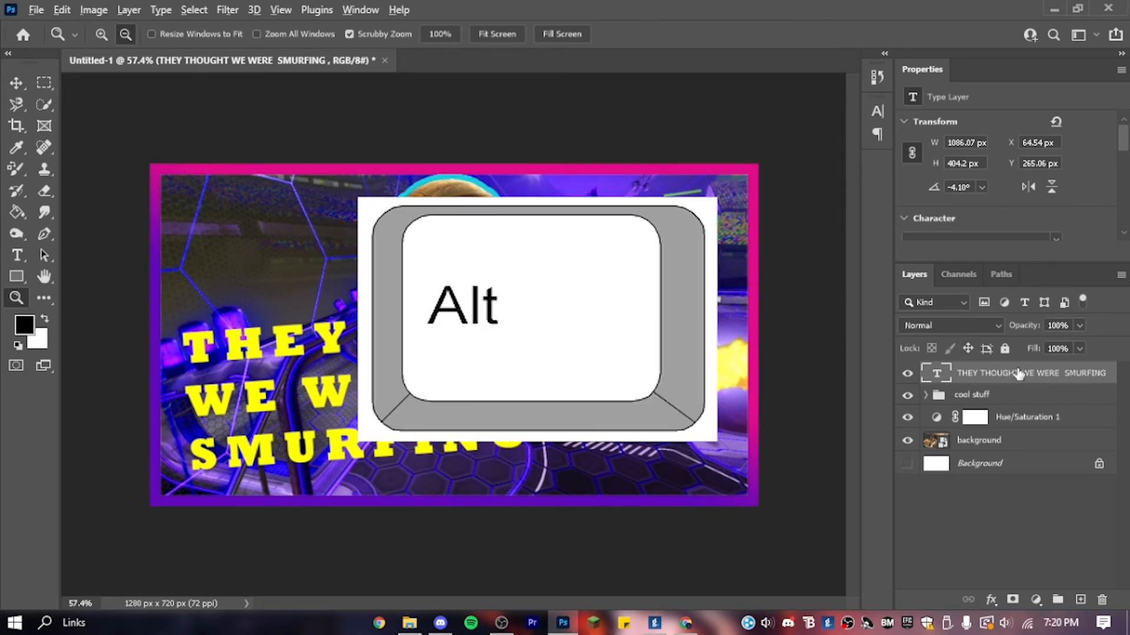
Step: Duplicate the title text layer and split the title into separate THEY, THOUGHT, WE, WERE and SMURFING text layers
{"action": "mouse_move", "coordinate": [1035, 384]}
{"action": "left_mouse_down"}
{"action": "mouse_move", "coordinate": [1015, 374]}
{"action": "mouse_move", "coordinate": [1024, 382]}
{"action": "left_mouse_up"}
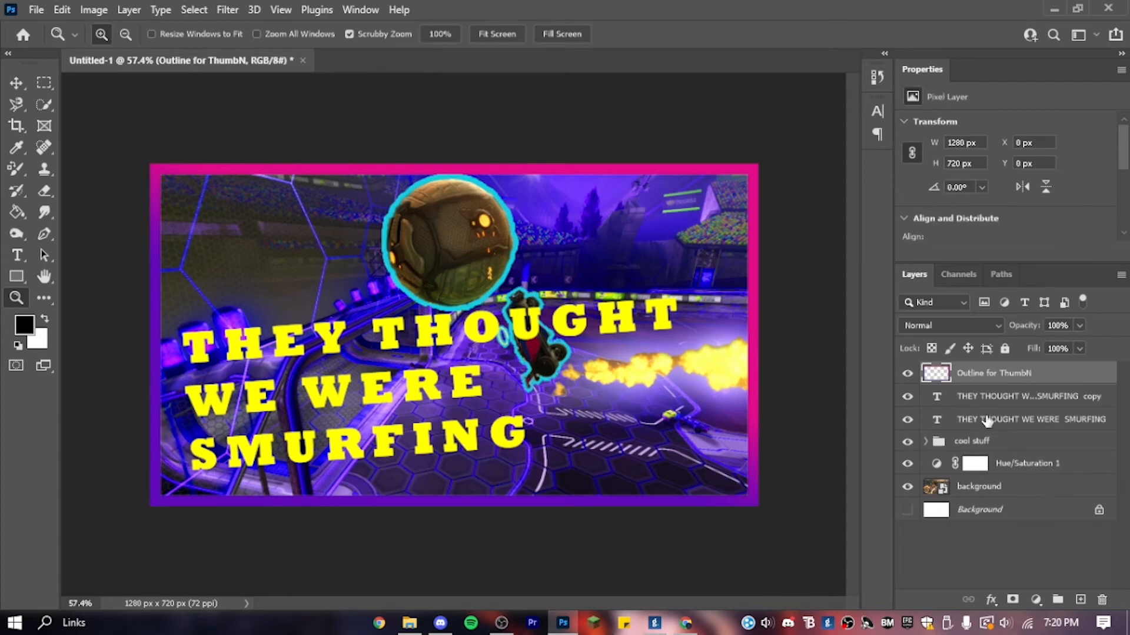
{"action": "left_click", "coordinate": [1029, 419]}
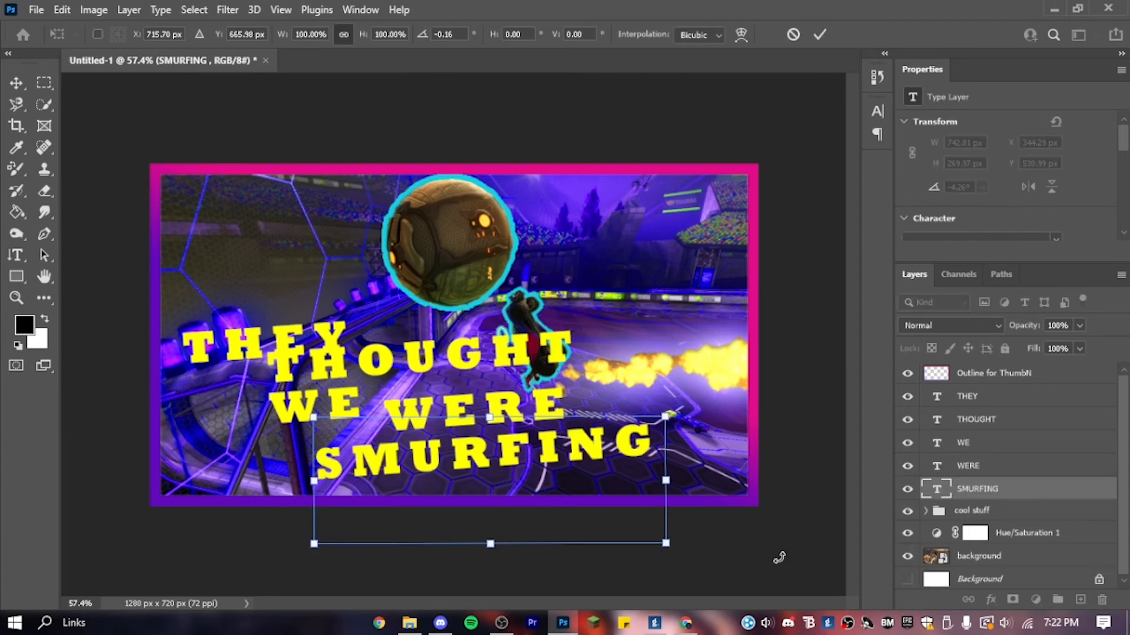
{"action": "key", "text": "Return"}
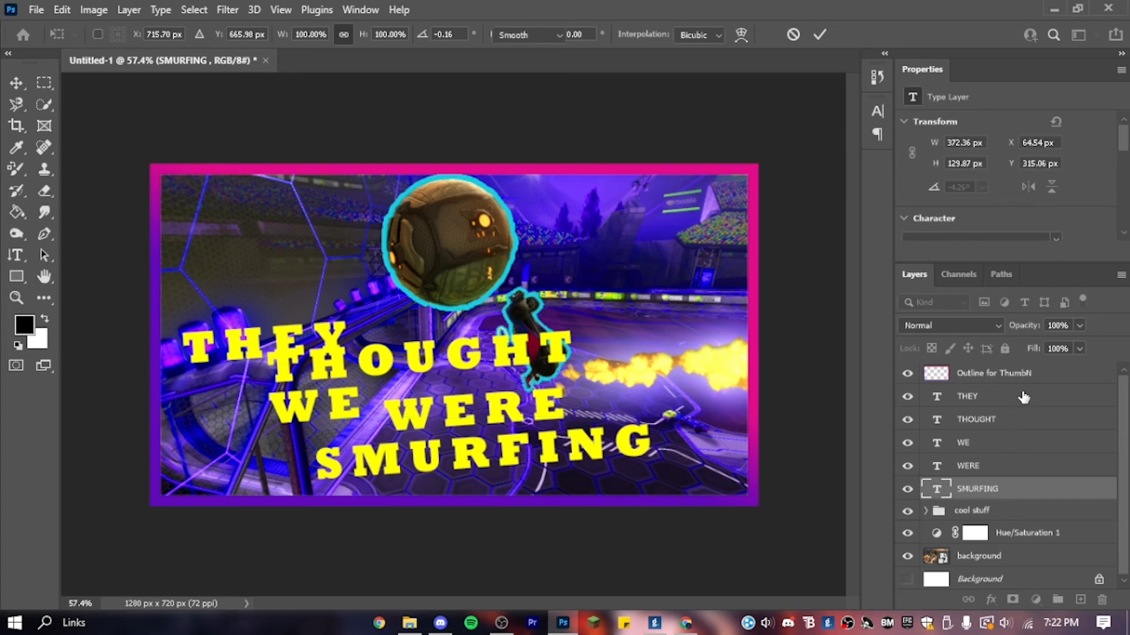
Step: Move the word THEY to the thumbnail's upper-left area beside the ball and rotate it -10.36°
{"action": "left_click", "coordinate": [1007, 398]}
{"action": "key", "text": "ctrl+t"}
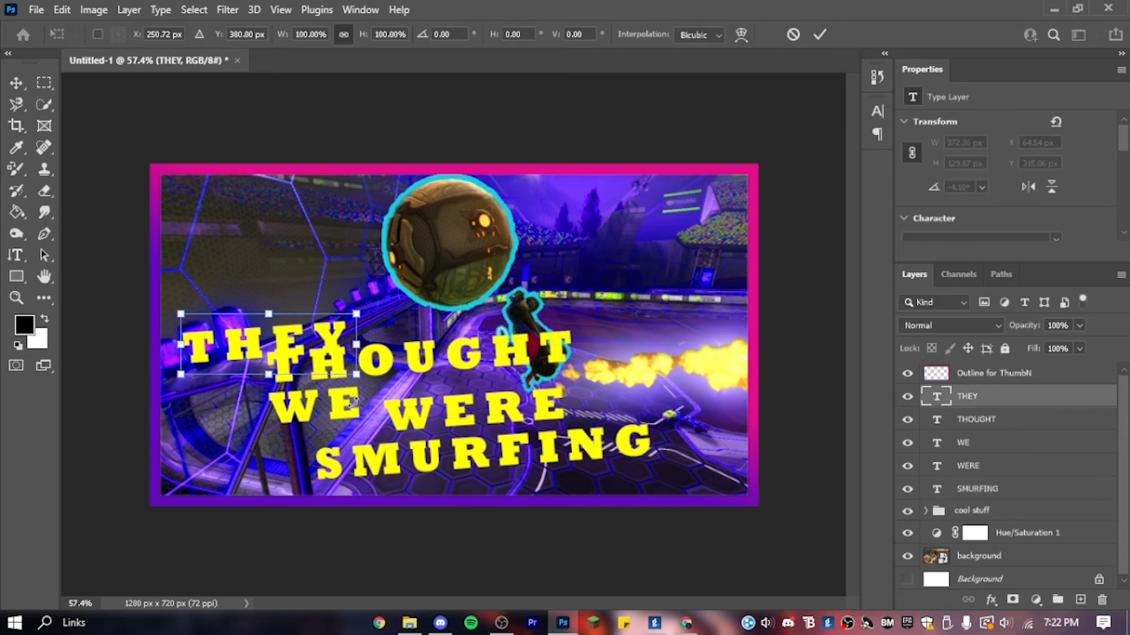
{"action": "left_click_drag", "start_coordinate": [245, 335], "coordinate": [254, 221]}
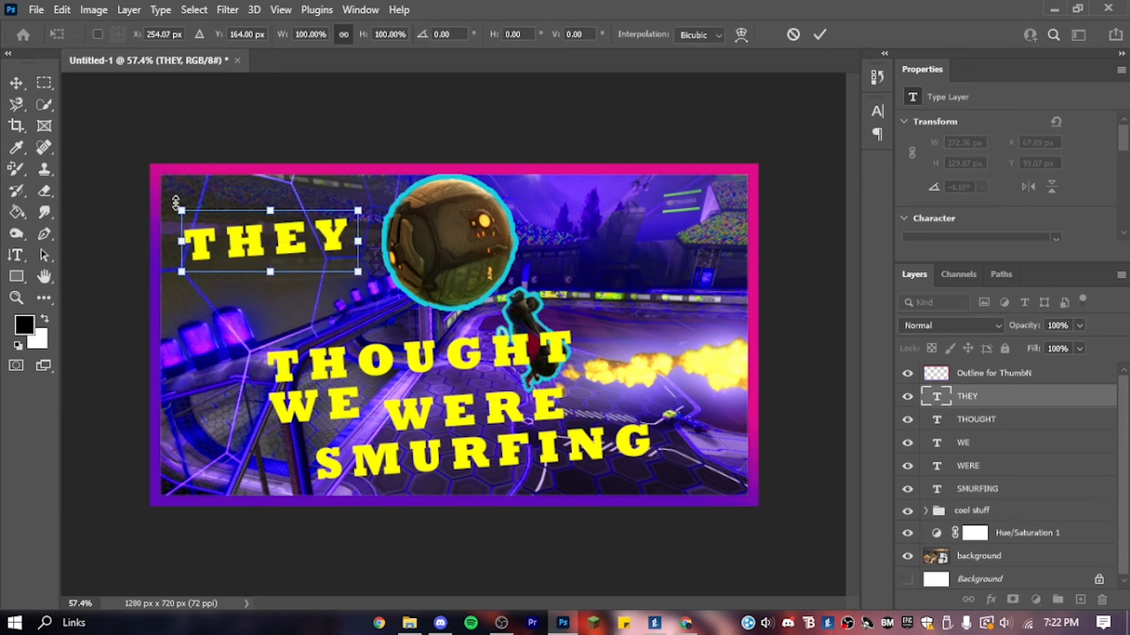
{"action": "left_click_drag", "start_coordinate": [164, 203], "coordinate": [159, 223]}
{"action": "left_click_drag", "start_coordinate": [251, 246], "coordinate": [246, 222]}
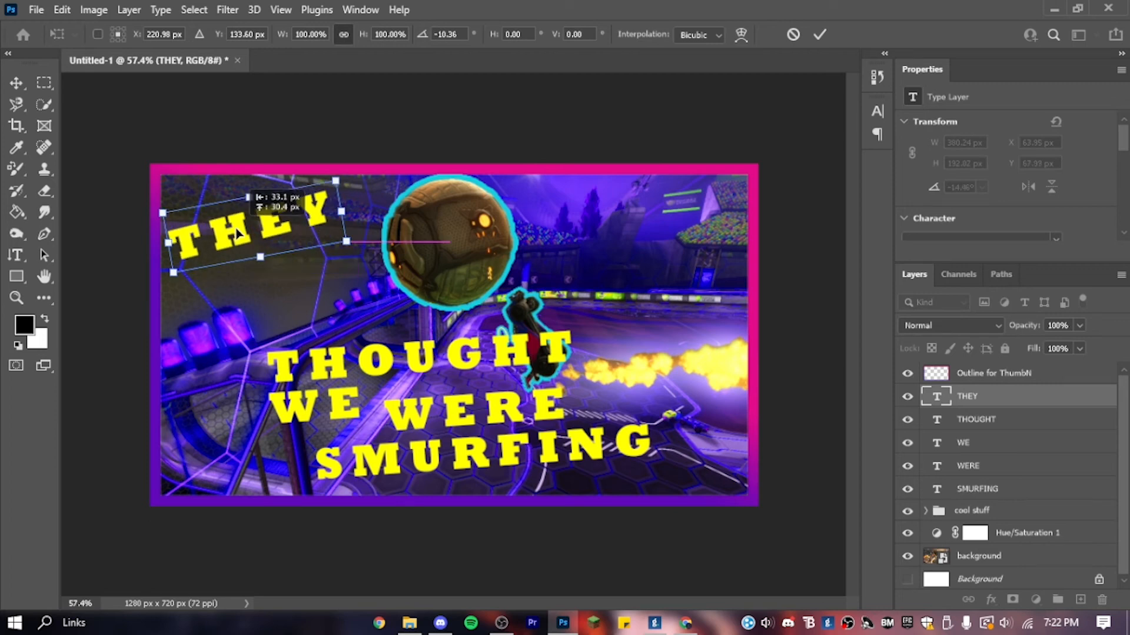
Step: Shrink and tilt THOUGHT beneath THEY, and place a tilted WE beneath THOUGHT
{"action": "left_click", "coordinate": [1007, 420]}
{"action": "key", "text": "ctrl+t"}
{"action": "left_click", "coordinate": [1007, 443]}
{"action": "key", "text": "ctrl+t"}
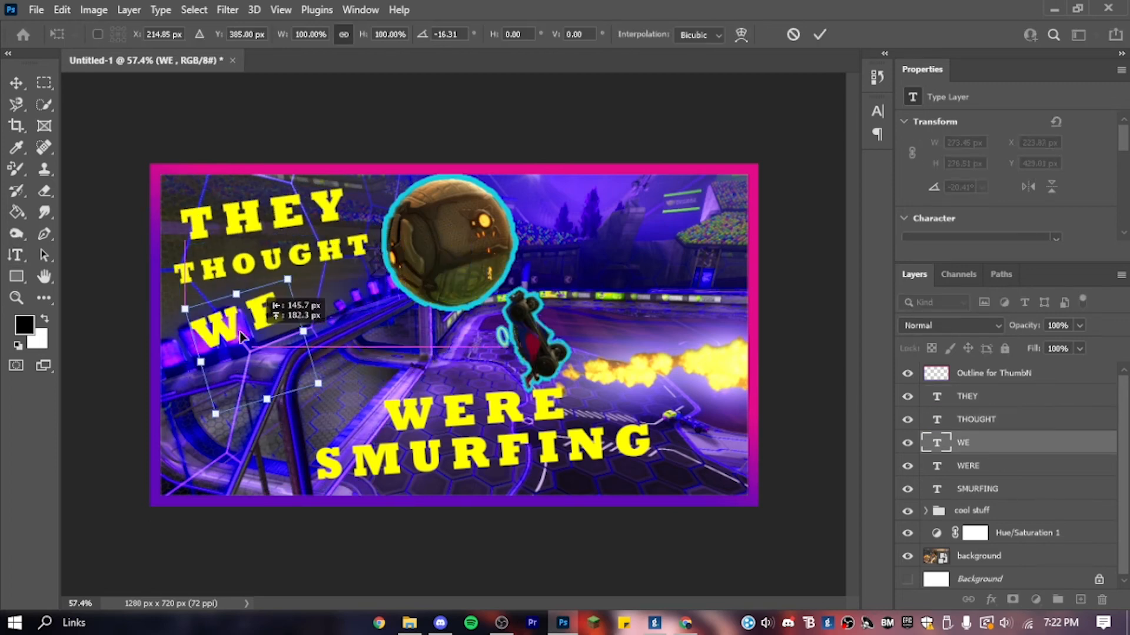
Step: Scale and tilt WERE to sit beside WE on the third line, and nudge WE leftward toward the thumbnail's edge
{"action": "left_click", "coordinate": [1008, 466]}
{"action": "key", "text": "ctrl+t"}
{"action": "left_click", "coordinate": [1007, 443]}
{"action": "left_click_drag", "start_coordinate": [270, 304], "coordinate": [263, 311]}
{"action": "left_click", "coordinate": [1007, 466]}
{"action": "key", "text": "ctrl+t"}
{"action": "left_click_drag", "start_coordinate": [334, 297], "coordinate": [338, 279]}
{"action": "left_click", "coordinate": [1007, 442]}
{"action": "key", "text": "ctrl+t"}
{"action": "key", "text": "Left"}
{"action": "key", "text": "Left"}
{"action": "key", "text": "Left"}
{"action": "key", "text": "Left"}
{"action": "key", "text": "Left"}
{"action": "key", "text": "Left"}
{"action": "key", "text": "Left"}
{"action": "key", "text": "Left"}
{"action": "key", "text": "Left"}
{"action": "key", "text": "Left"}
{"action": "key", "text": "Left"}
{"action": "key", "text": "Left"}
Step: Move SMURFING beneath WE WERE and tilt it to match the slope of the other words
{"action": "left_click", "coordinate": [1007, 489]}
{"action": "key", "text": "ctrl+t"}
{"action": "left_click_drag", "start_coordinate": [483, 453], "coordinate": [336, 376]}
{"action": "left_click_drag", "start_coordinate": [147, 297], "coordinate": [144, 310]}
{"action": "left_click_drag", "start_coordinate": [314, 353], "coordinate": [318, 394]}
Step: Adjust WE and WERE together, and scale THEY to 93.70% with a -1.85° rotation
{"action": "left_click", "coordinate": [1008, 443]}
{"action": "left_click", "coordinate": [1008, 466], "text": "shift"}
{"action": "key", "text": "ctrl+t"}
{"action": "left_click_drag", "start_coordinate": [295, 302], "coordinate": [291, 306]}
{"action": "left_click", "coordinate": [1008, 397]}
{"action": "key", "text": "ctrl+t"}
{"action": "left_click_drag", "start_coordinate": [358, 180], "coordinate": [348, 183]}
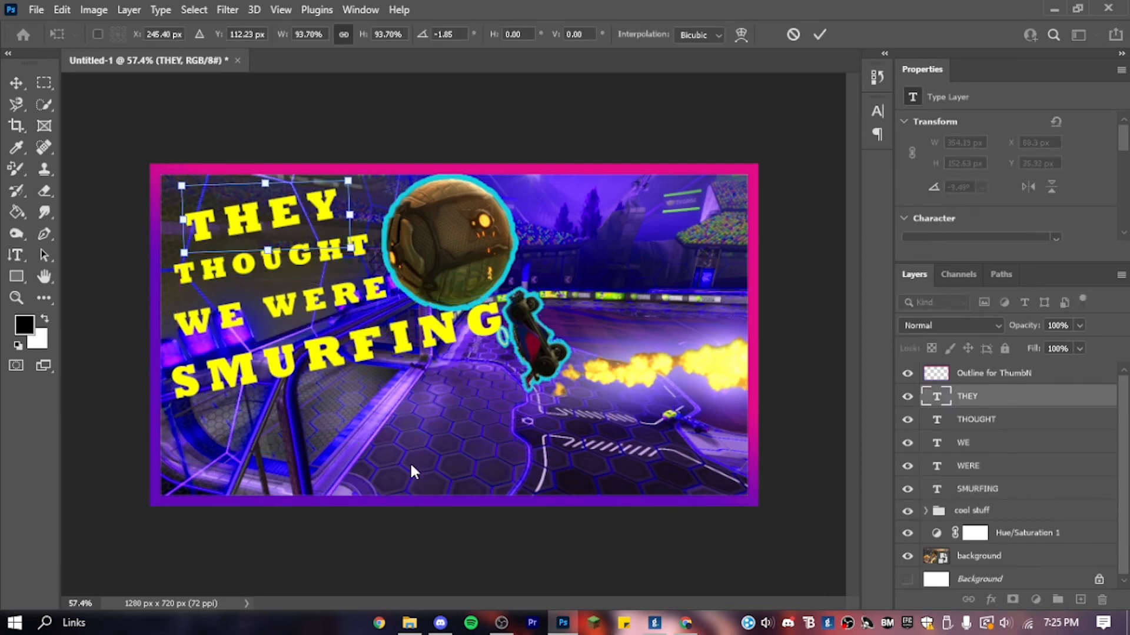
Step: Shift THEY, THOUGHT, WE and WERE down and slightly right so the words form a compact block above SMURFING
{"action": "left_click", "coordinate": [1012, 420], "text": "shift"}
{"action": "key", "text": "ctrl+t"}
{"action": "key", "text": "Return"}
{"action": "mouse_move", "coordinate": [271, 253]}
{"action": "left_mouse_down"}
{"action": "mouse_move", "coordinate": [271, 273]}
{"action": "mouse_move", "coordinate": [284, 253]}
{"action": "left_mouse_up"}
{"action": "left_click", "coordinate": [1027, 466], "text": "shift"}
{"action": "key", "text": "ctrl+t"}
{"action": "key", "text": "Return"}
Step: Check the color setting of the title text
{"action": "left_click", "coordinate": [686, 623]}
{"action": "left_click", "coordinate": [878, 111]}
{"action": "left_click", "coordinate": [833, 205]}
{"action": "left_click", "coordinate": [1110, 121]}
Step: Convert the five word layers from THEY to SMURFING into one smart object and rename it text
{"action": "left_click", "coordinate": [1030, 419]}
{"action": "left_click", "coordinate": [1030, 397]}
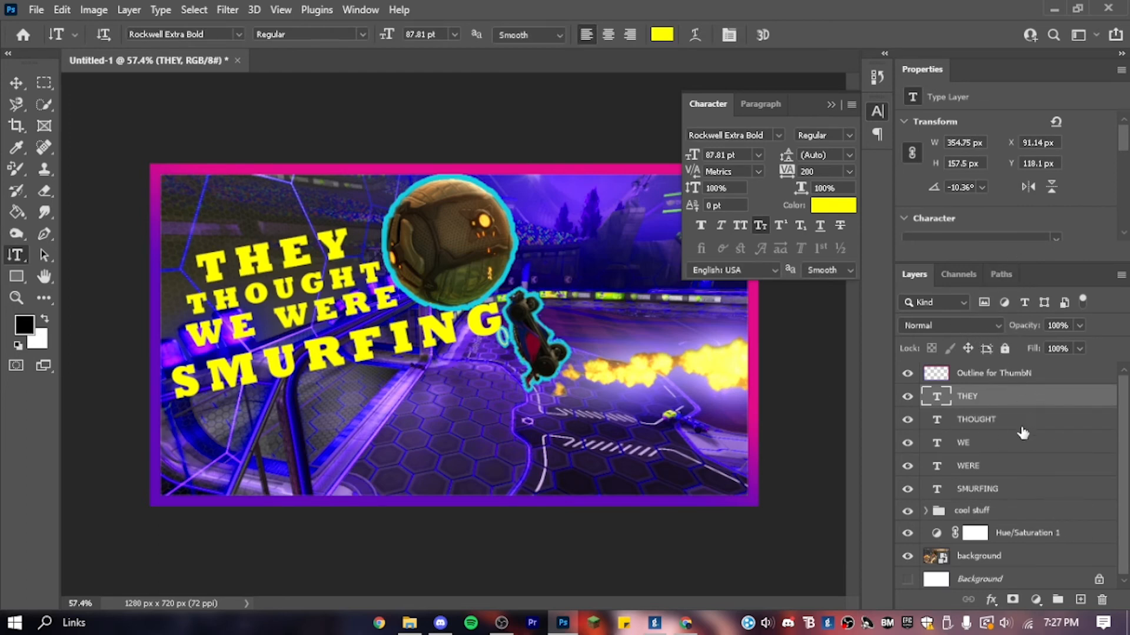
{"action": "left_click", "coordinate": [996, 493], "text": "shift"}
{"action": "right_click", "coordinate": [995, 493]}
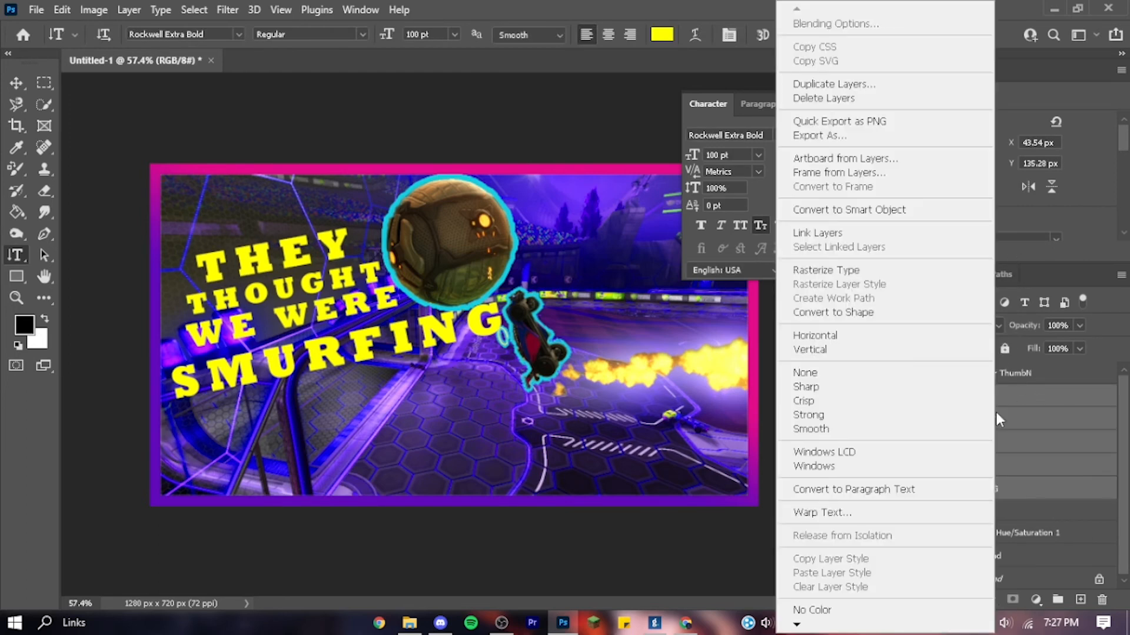
{"action": "left_click", "coordinate": [836, 211]}
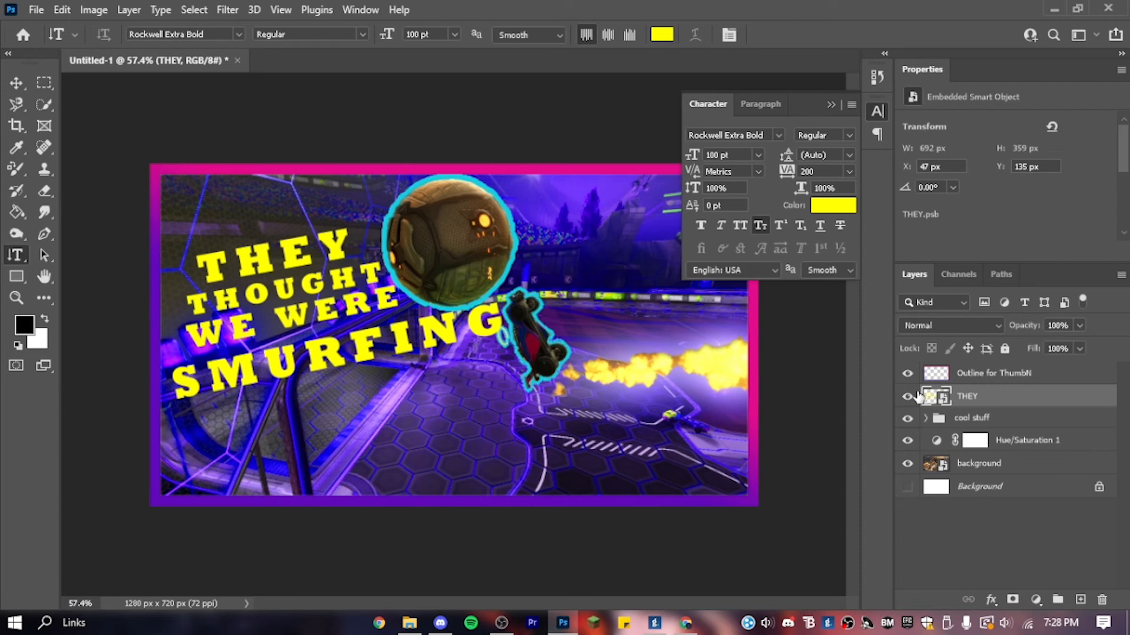
{"action": "double_click", "coordinate": [978, 397]}
{"action": "type", "text": "text"}
{"action": "key", "text": "Return"}
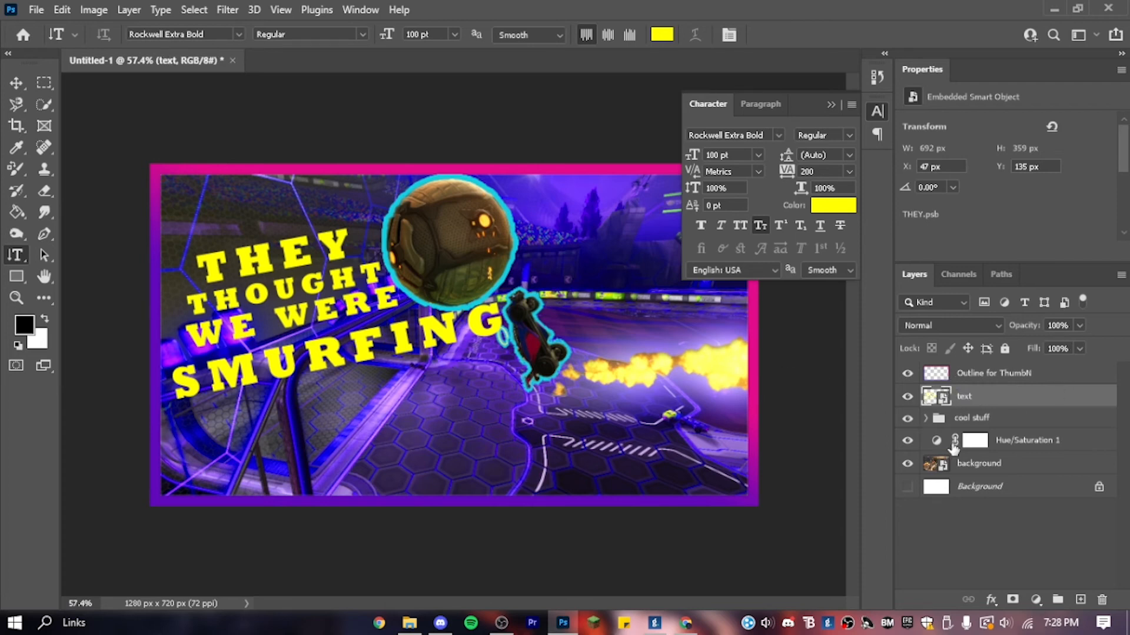
Step: Try an inner shadow on the text smart object and enable an outer glow instead
{"action": "left_click", "coordinate": [1007, 581]}
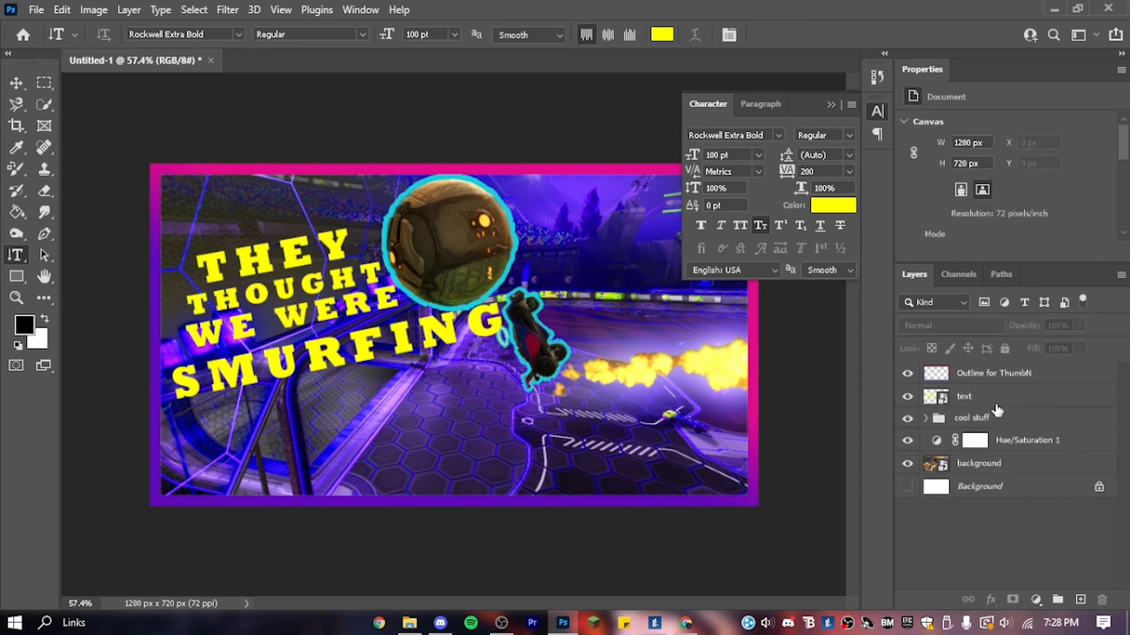
{"action": "left_click", "coordinate": [997, 405]}
{"action": "double_click", "coordinate": [1033, 401]}
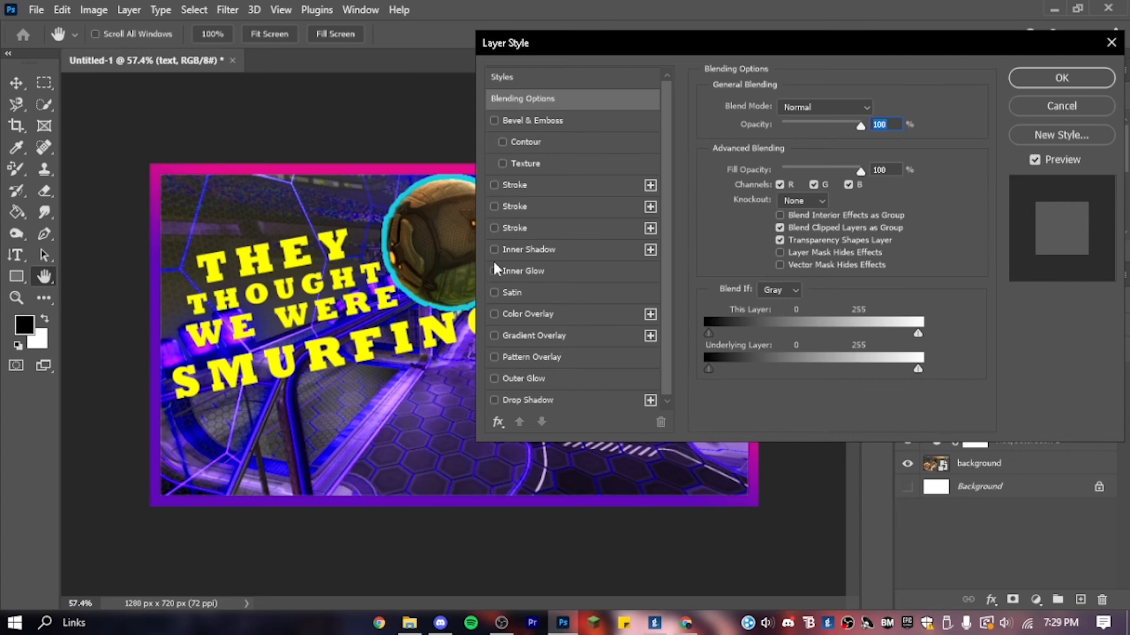
{"action": "left_click", "coordinate": [534, 252]}
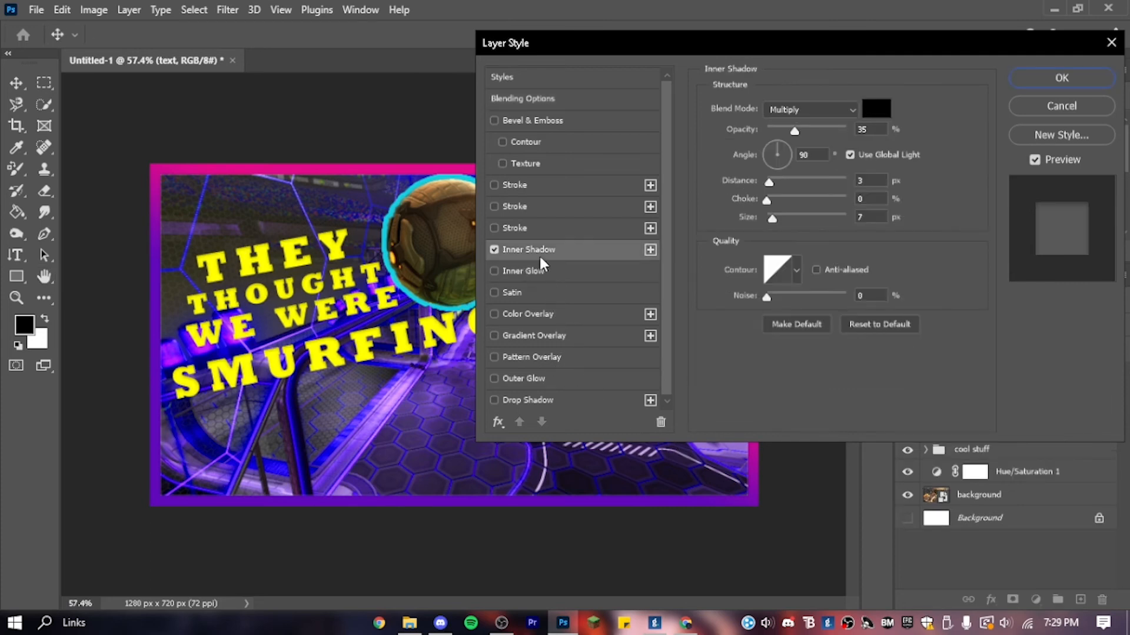
{"action": "left_click", "coordinate": [495, 252]}
{"action": "left_click", "coordinate": [492, 270]}
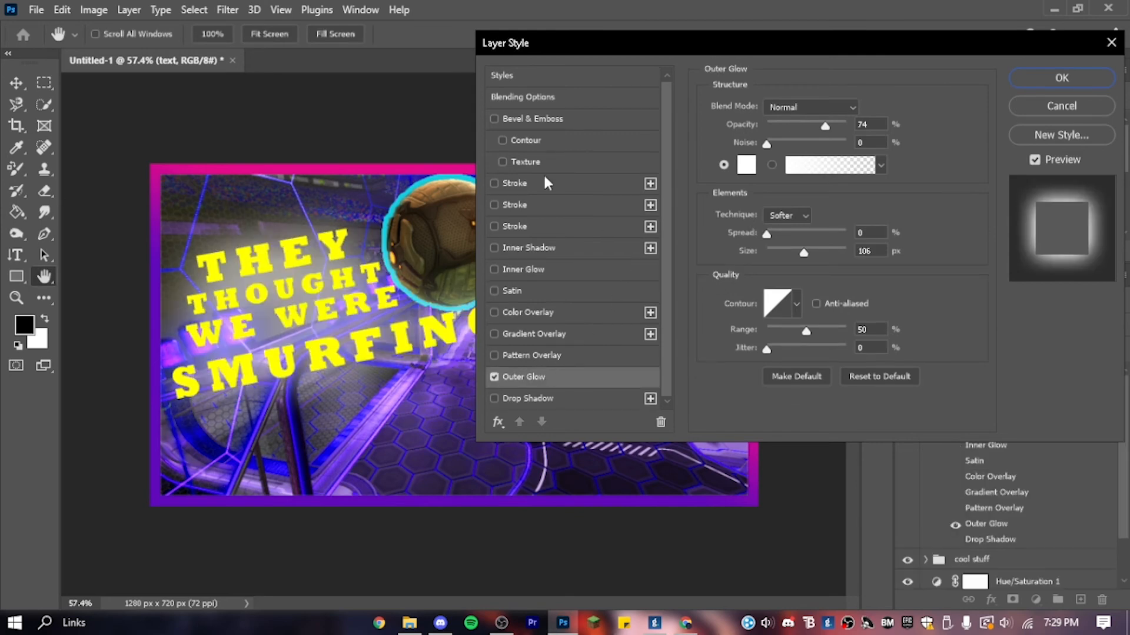
Step: Give the text an ffff00 outer glow with 42% opacity, 4% spread and 174 px size, and move its layer below the cool stuff group
{"action": "left_click", "coordinate": [747, 164]}
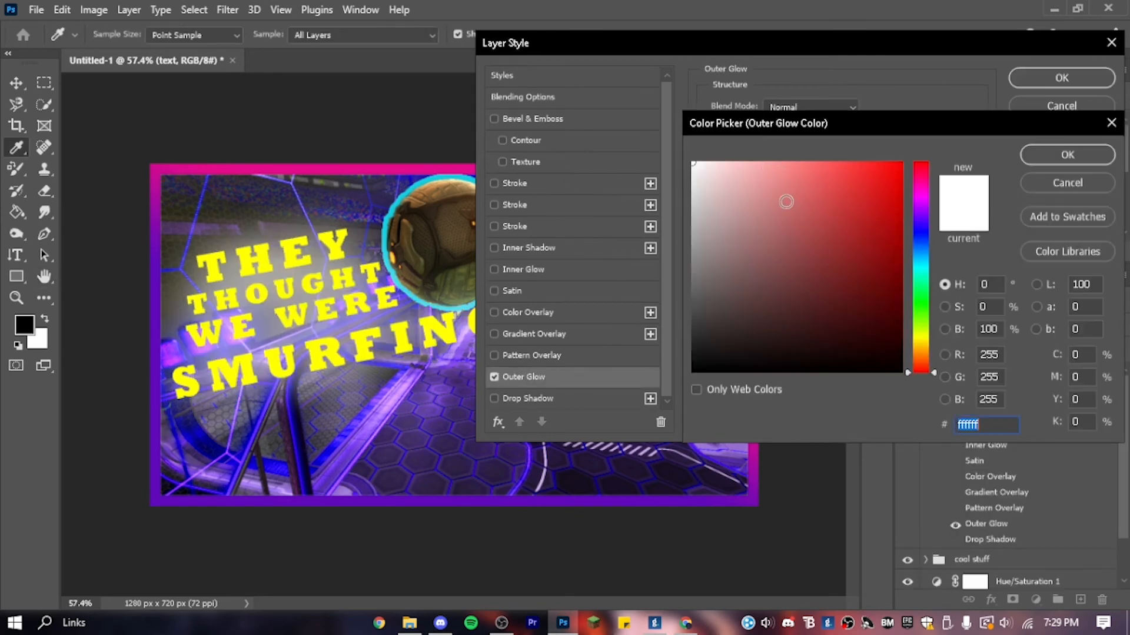
{"action": "type", "text": "ffff00"}
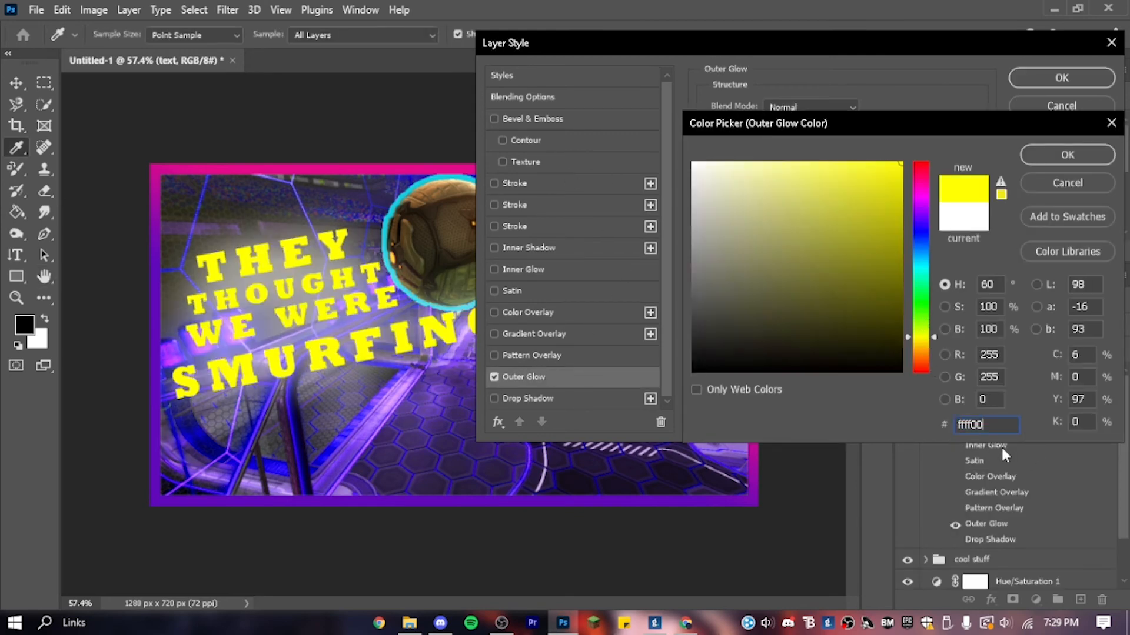
{"action": "left_click", "coordinate": [1056, 158]}
{"action": "mouse_move", "coordinate": [825, 125]}
{"action": "left_mouse_down"}
{"action": "mouse_move", "coordinate": [794, 126]}
{"action": "mouse_move", "coordinate": [827, 122]}
{"action": "mouse_move", "coordinate": [813, 126]}
{"action": "left_mouse_up"}
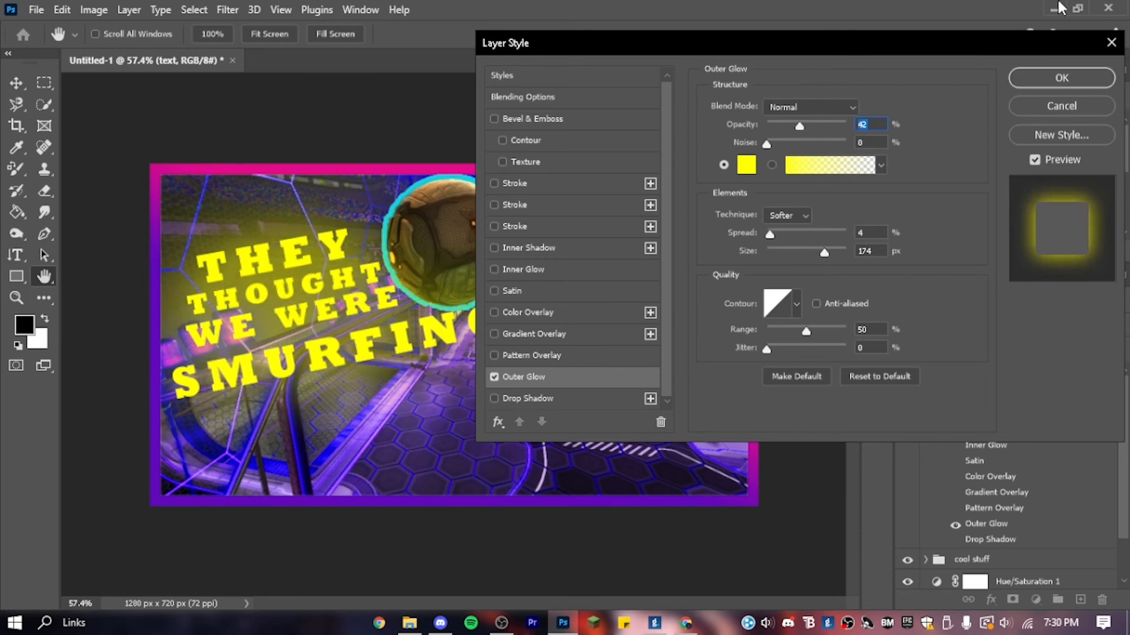
{"action": "left_click", "coordinate": [1061, 78]}
{"action": "left_click_drag", "start_coordinate": [972, 398], "coordinate": [1020, 469]}
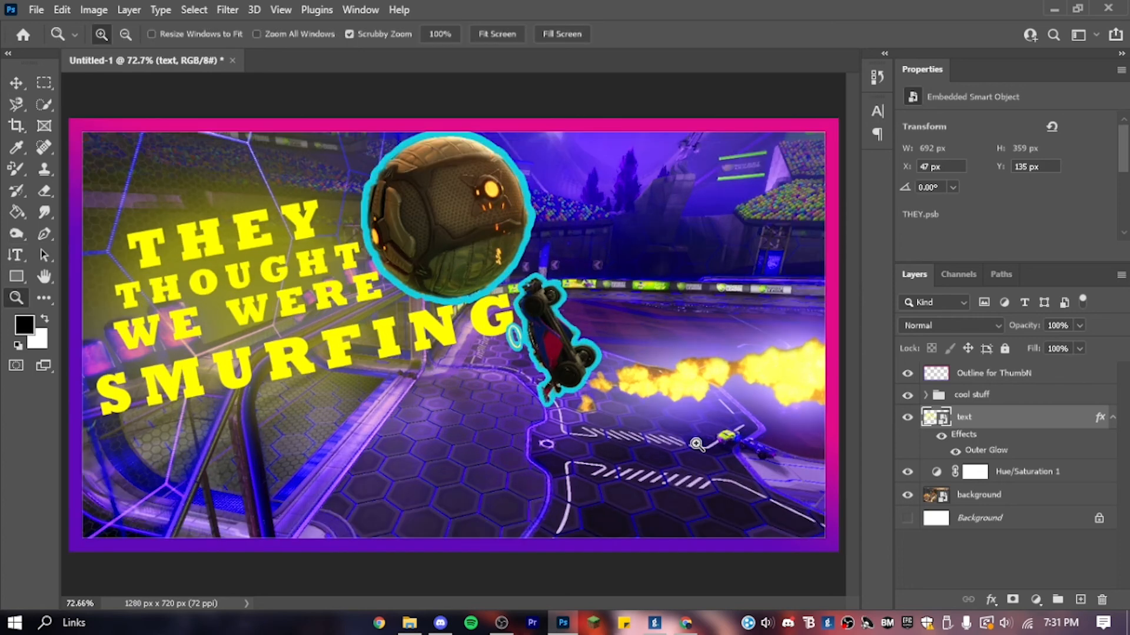
Step: Save the thumbnail as a cloud document named "2v2 me ostn smufing ThumbN"
{"action": "left_click", "coordinate": [61, 10]}
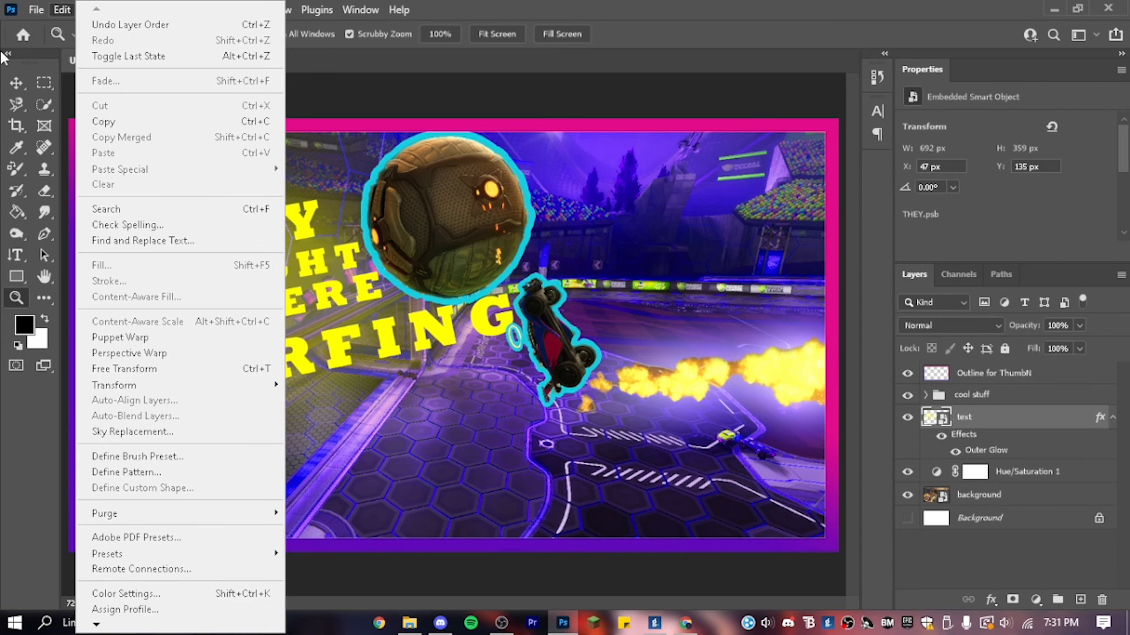
{"action": "mouse_move", "coordinate": [36, 9]}
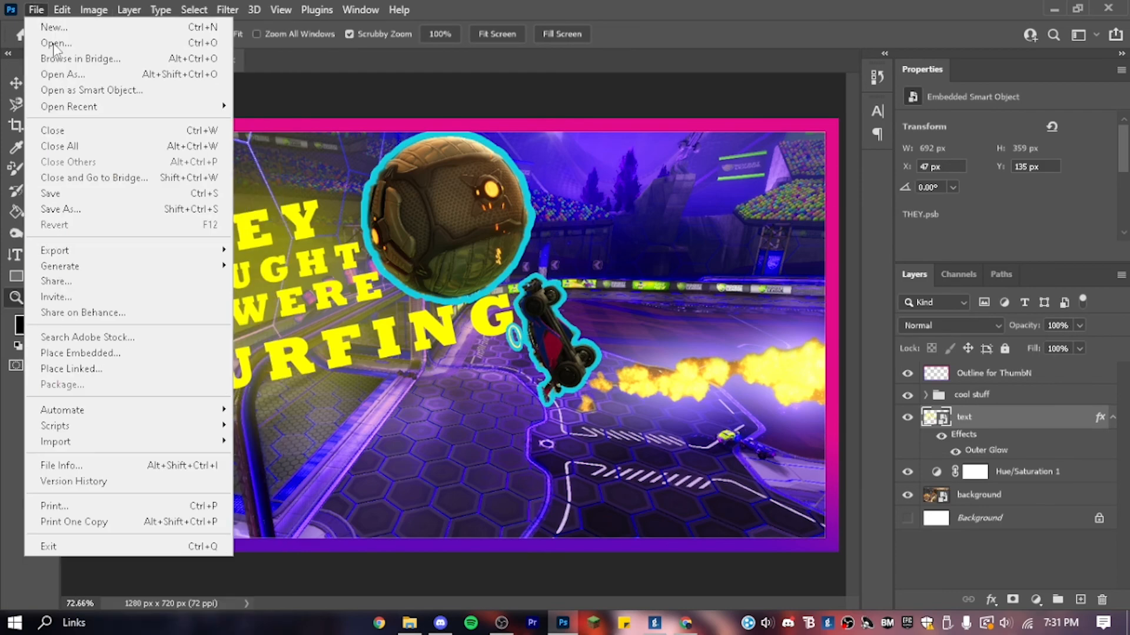
{"action": "left_click", "coordinate": [172, 194]}
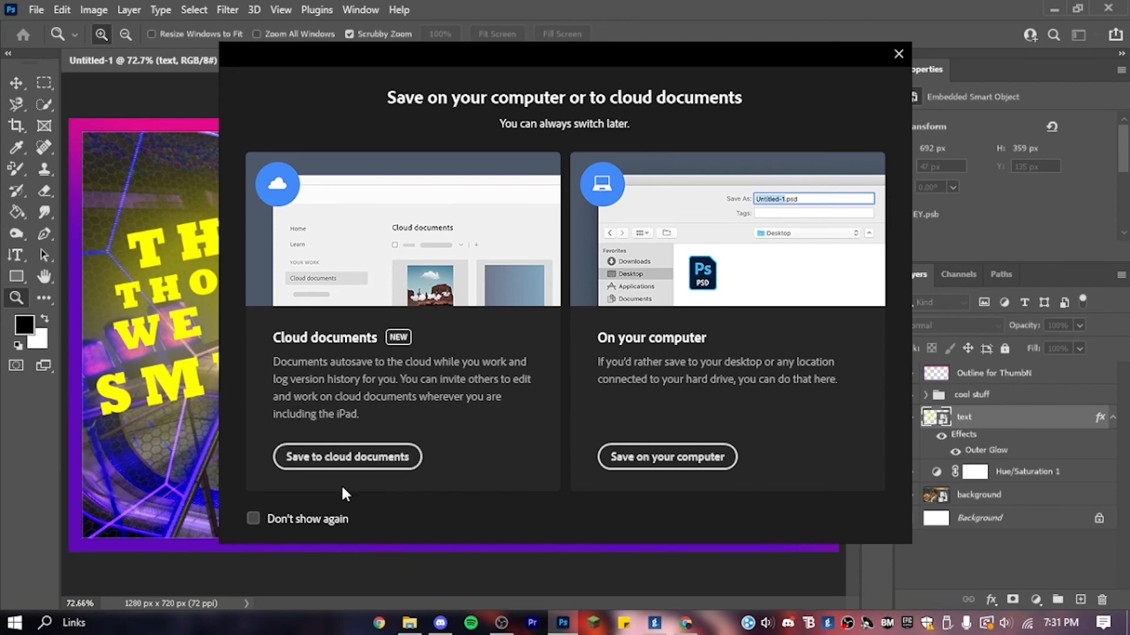
{"action": "left_click", "coordinate": [348, 466]}
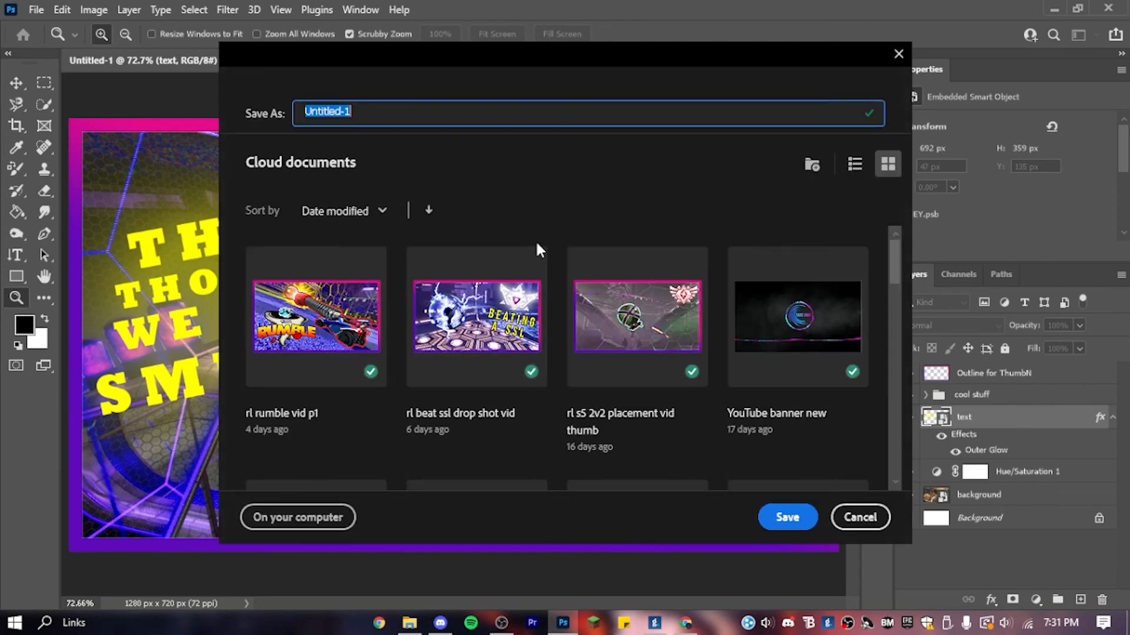
{"action": "left_click_drag", "start_coordinate": [404, 117], "coordinate": [299, 114]}
{"action": "type", "text": "2v2 me ostn smufing"}
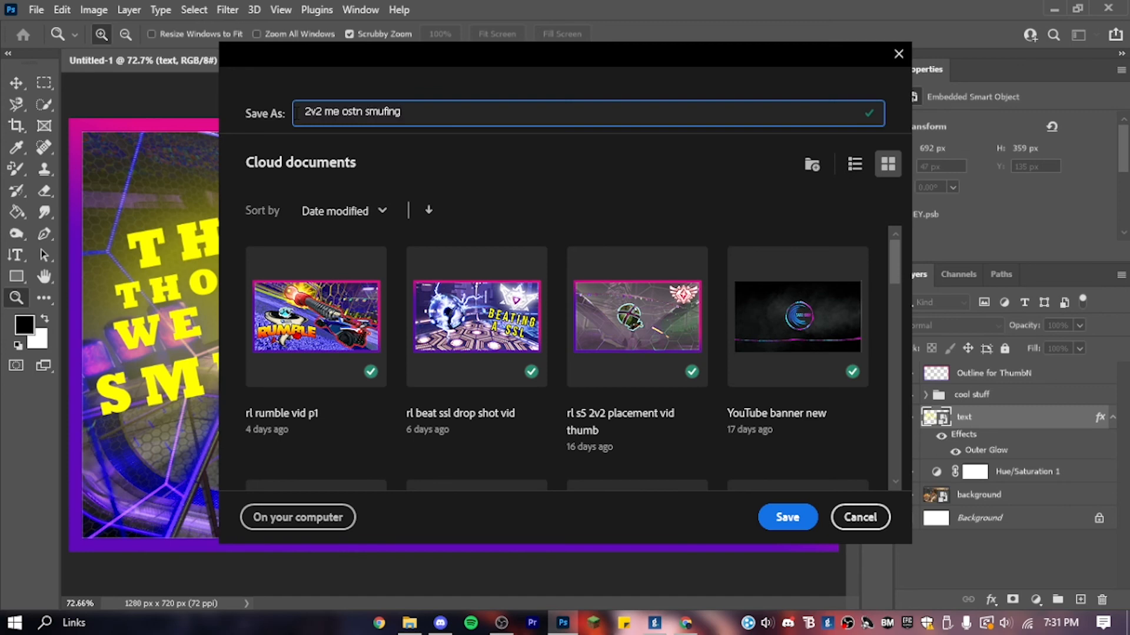
{"action": "type", "text": " ThumbN v1v2v2v"}
{"action": "key", "text": "BackSpace"}
{"action": "key", "text": "BackSpace"}
{"action": "key", "text": "BackSpace"}
{"action": "key", "text": "BackSpace"}
{"action": "key", "text": "BackSpace"}
{"action": "key", "text": "BackSpace"}
{"action": "key", "text": "BackSpace"}
{"action": "key", "text": "BackSpace"}
{"action": "key", "text": "Return"}
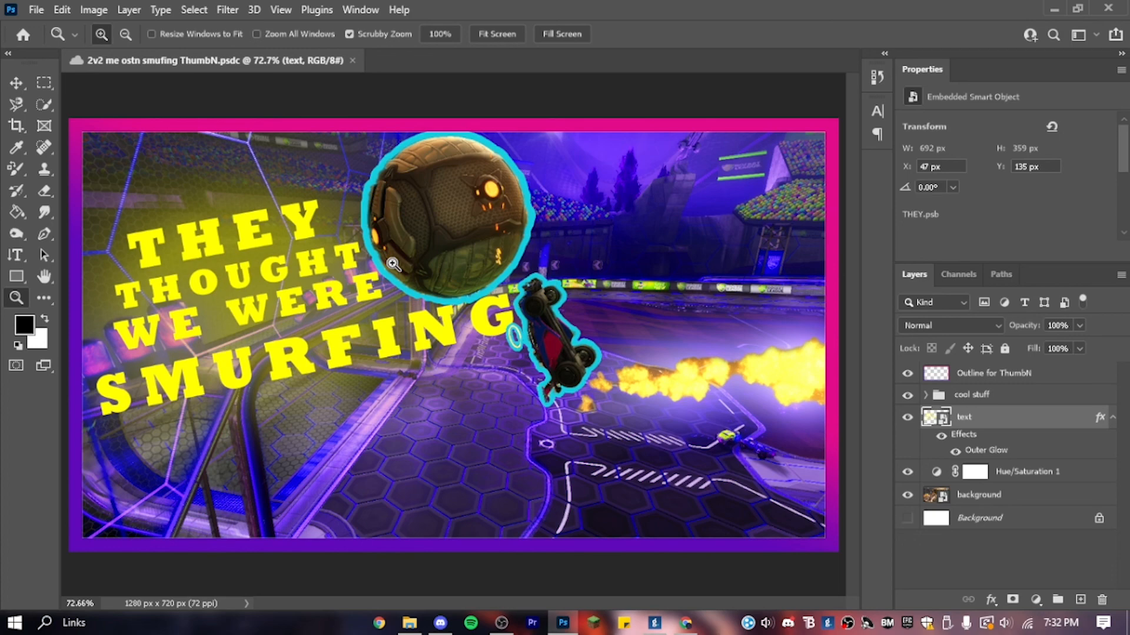
{"action": "left_click_drag", "start_coordinate": [393, 265], "coordinate": [292, 305]}
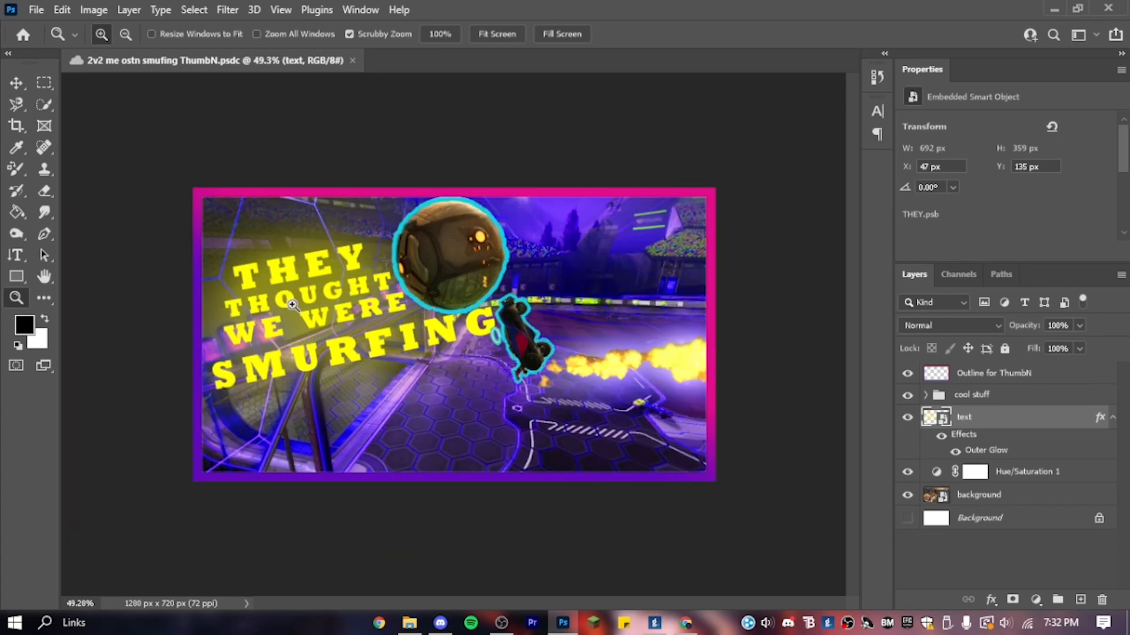